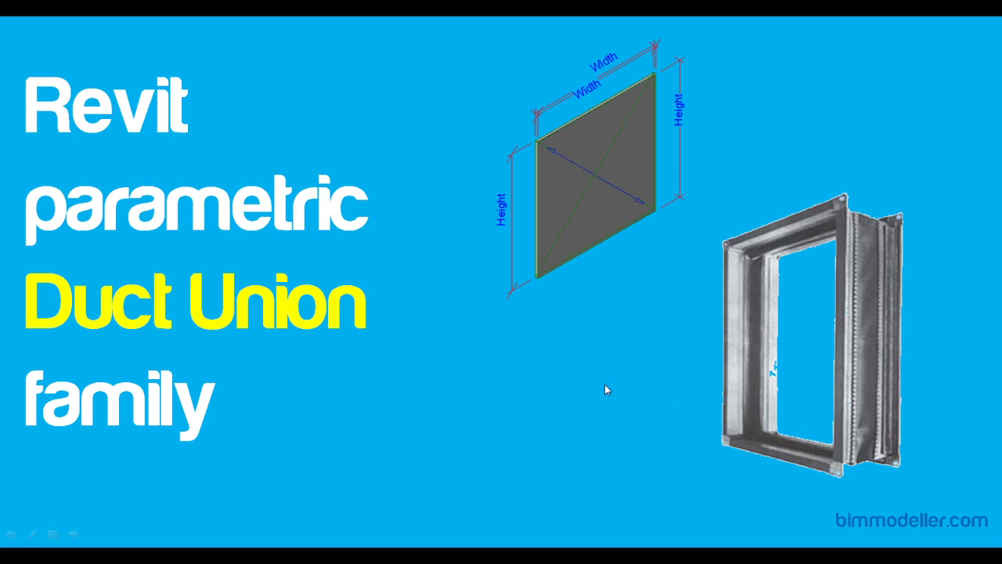
Exit the 'Revit parametric Duct Union family' slide show and restore down the PowerPoint window
key(Escape)
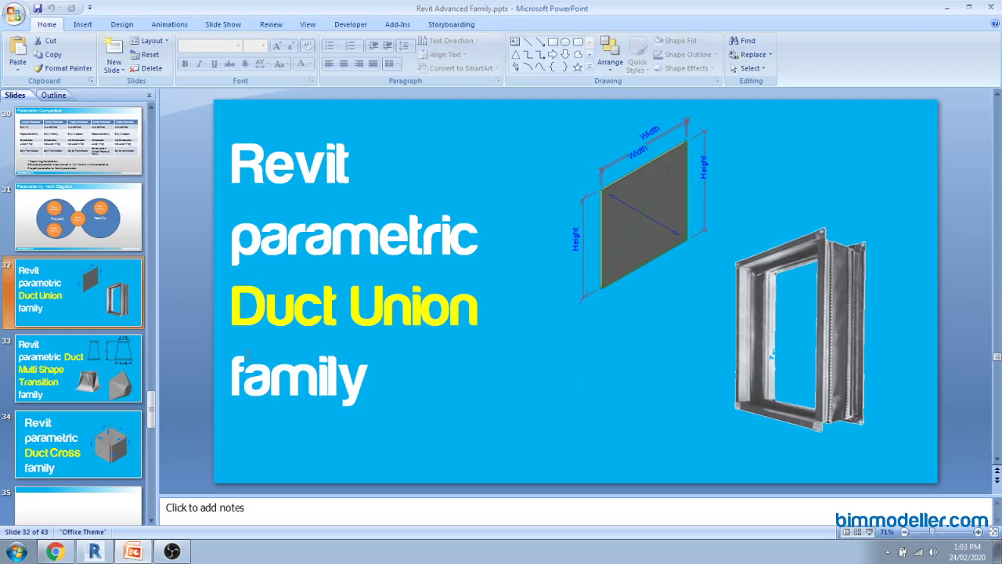
scroll(111, 337, down, 3)
scroll(112, 337, up, 3)
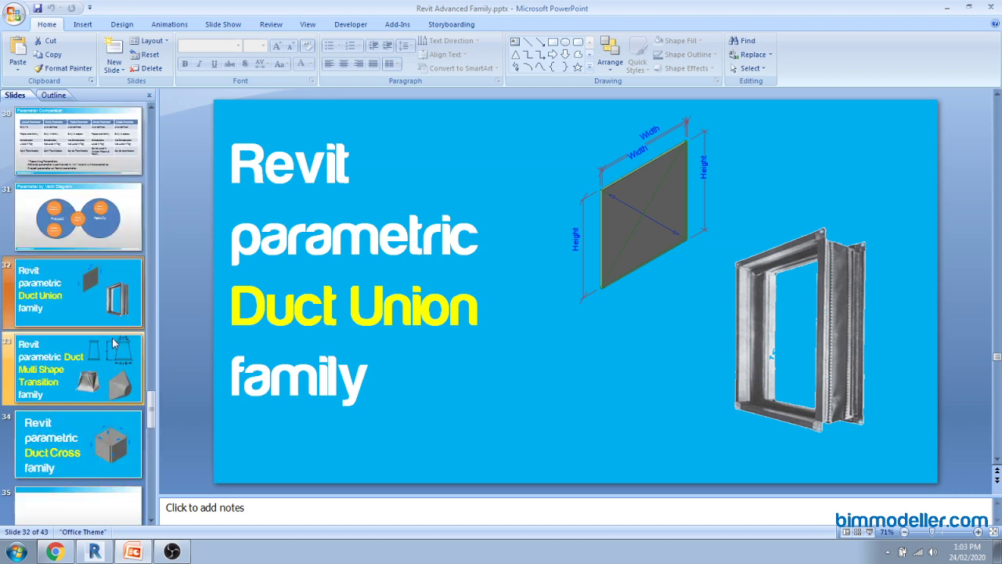
click(968, 6)
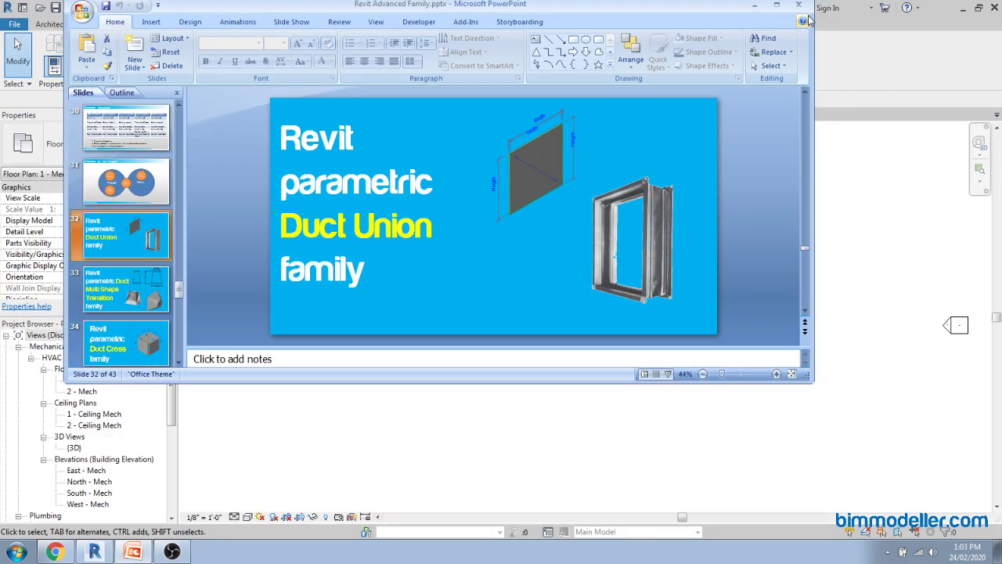
Minimize PowerPoint and draw a horizontal 12" x 12" rectangular duct with DT in 1 - Mech
click(851, 71)
scroll(460, 335, down, 3)
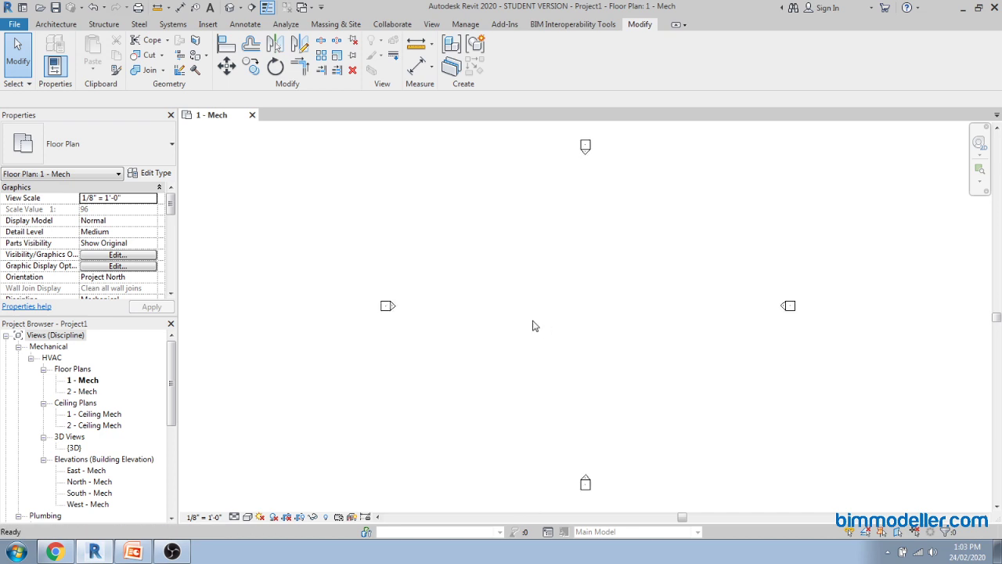
key(d)
key(t)
scroll(540, 303, up, 4)
click(531, 301)
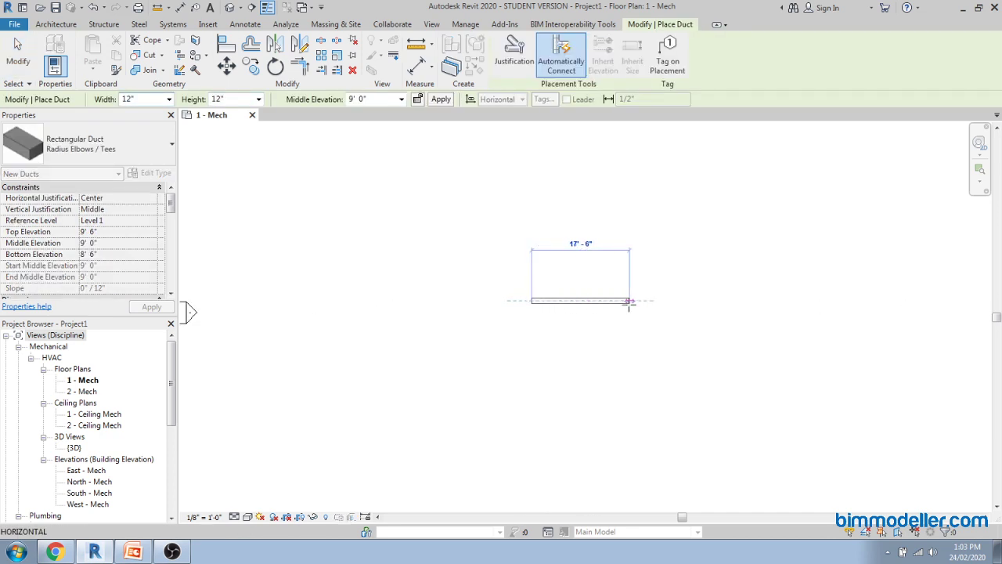
scroll(583, 301, up, 3)
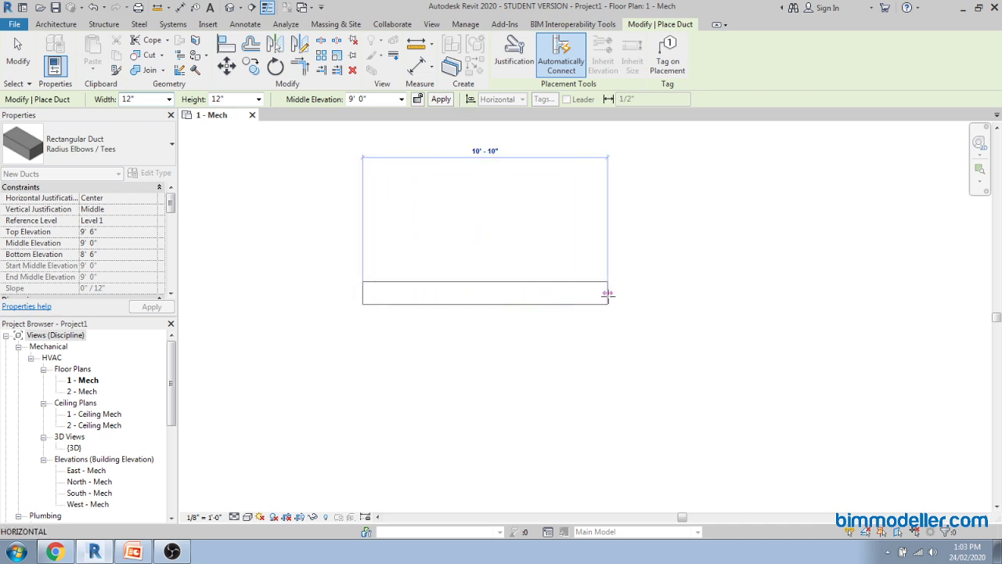
click(589, 297)
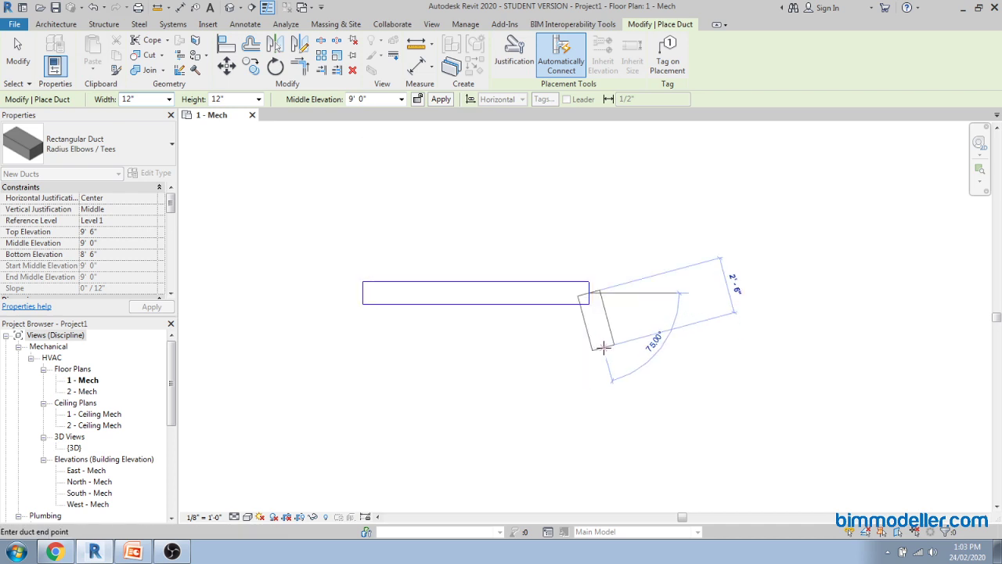
key(Escape)
scroll(471, 304, up, 1)
key(Escape)
scroll(471, 303, up, 2)
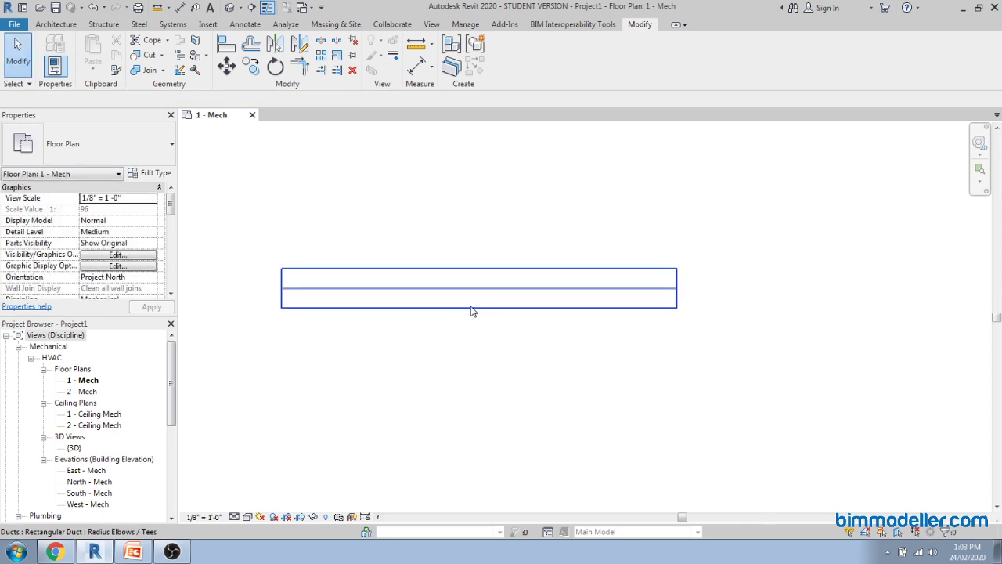
Split the duct near its right end with Split Element to insert a union
click(321, 43)
scroll(477, 280, up, 2)
scroll(477, 279, up, 2)
scroll(508, 270, down, 5)
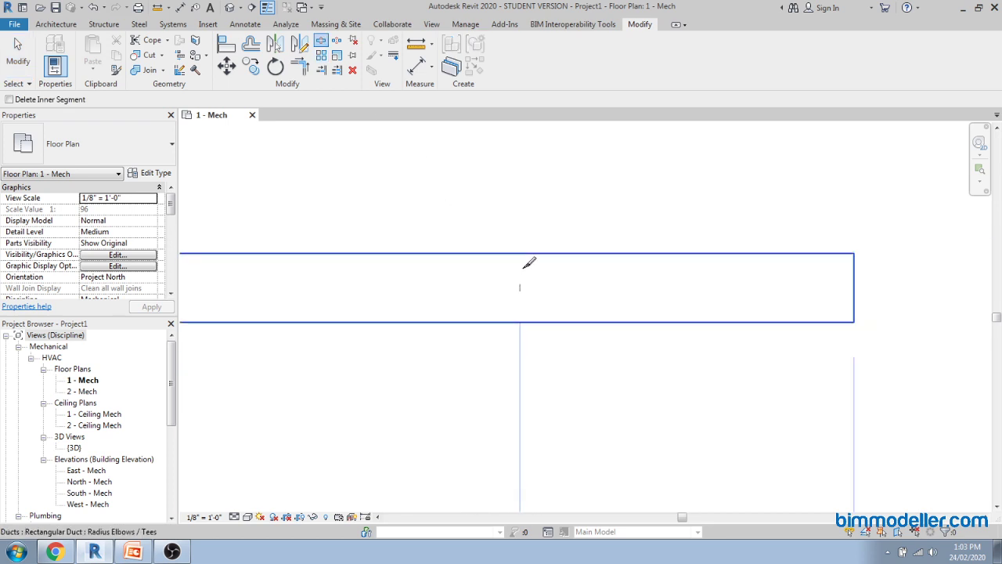
scroll(642, 273, up, 2)
scroll(615, 278, up, 2)
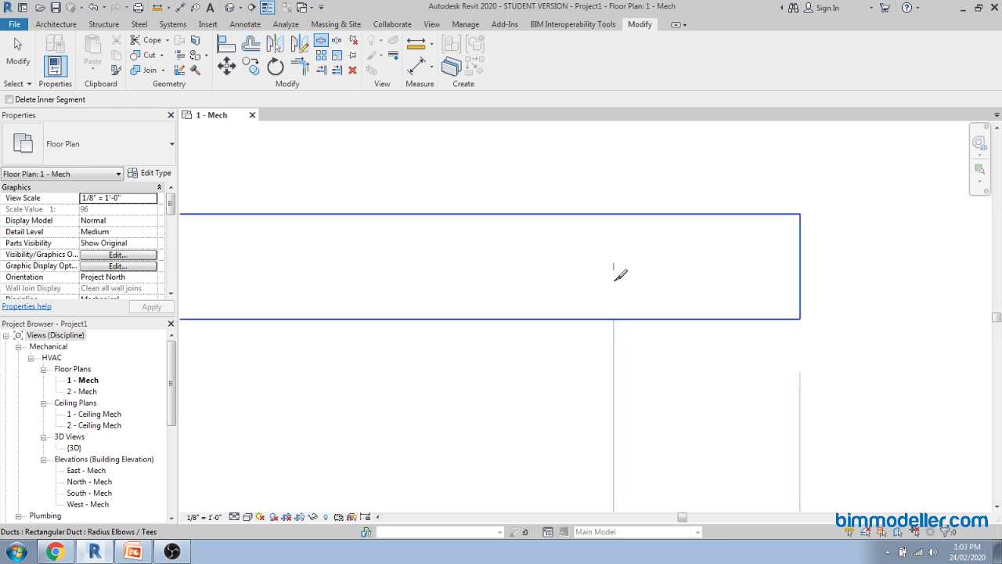
click(615, 288)
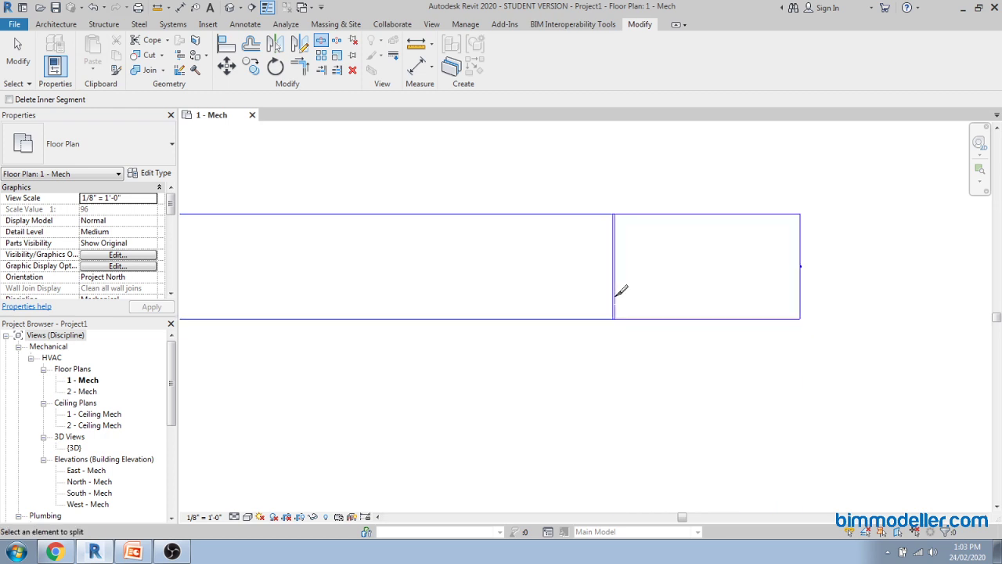
key(Escape)
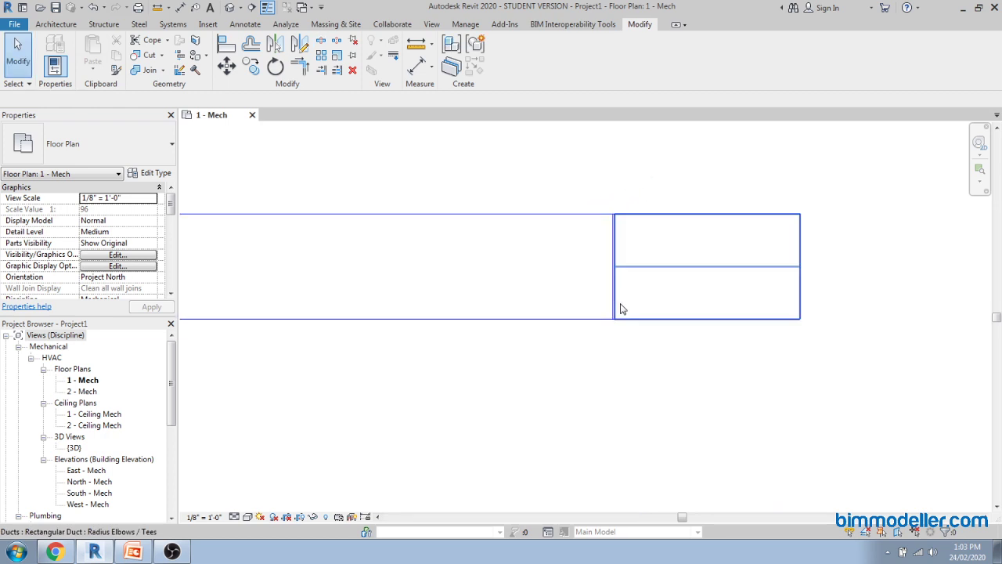
Select the Rectangular Union : Standard fitting, review its 1/4" length in Properties, then deselect
drag(599, 193, 647, 373)
scroll(613, 242, up, 3)
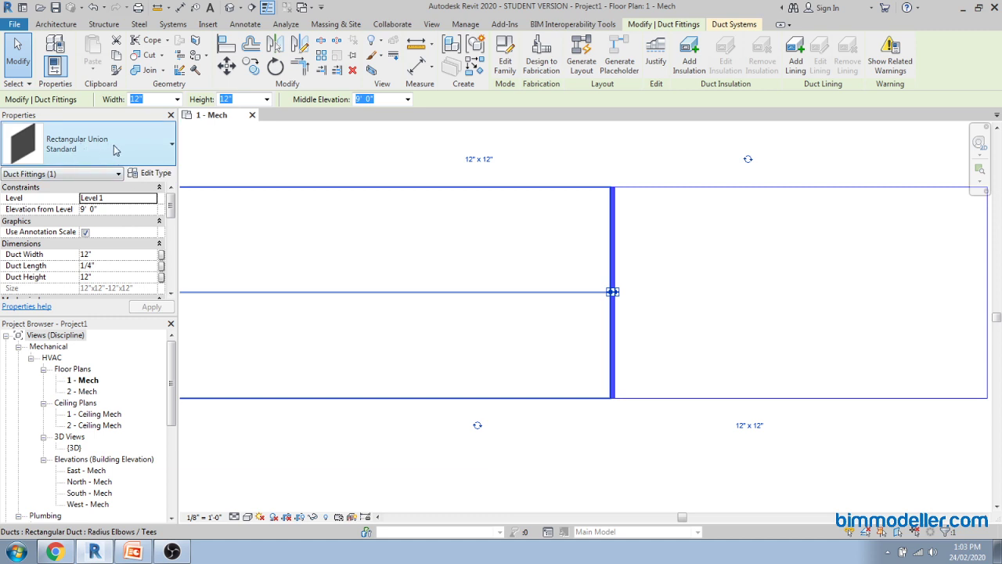
drag(174, 208, 176, 220)
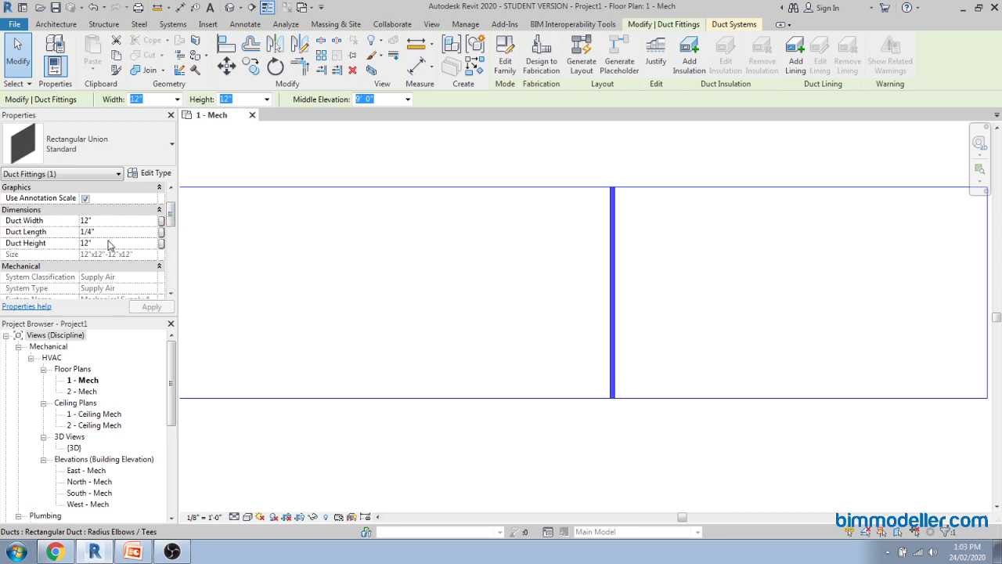
click(447, 362)
scroll(512, 311, down, 2)
scroll(588, 273, down, 3)
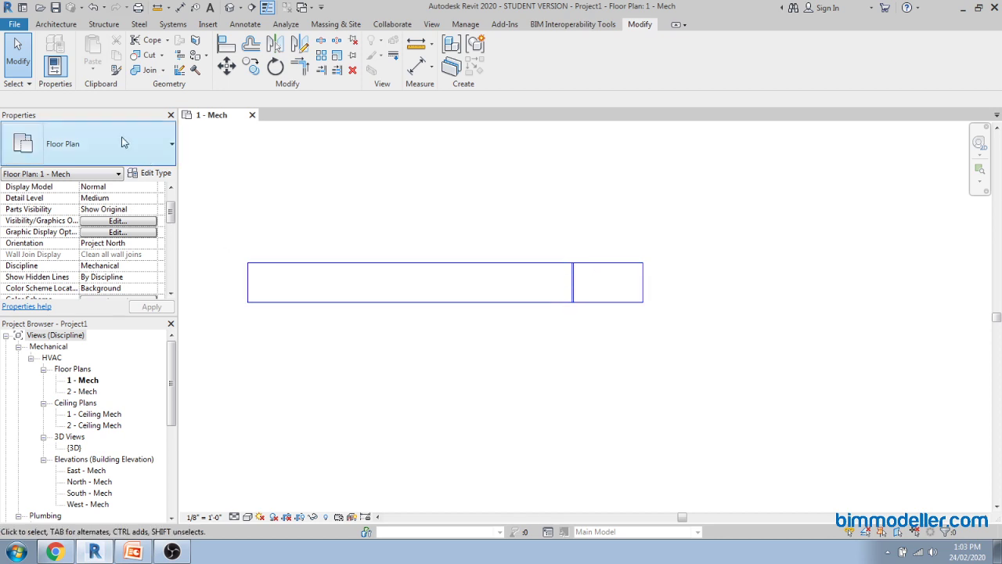
Create a new family from the Metric Generic Model.rft template
click(14, 24)
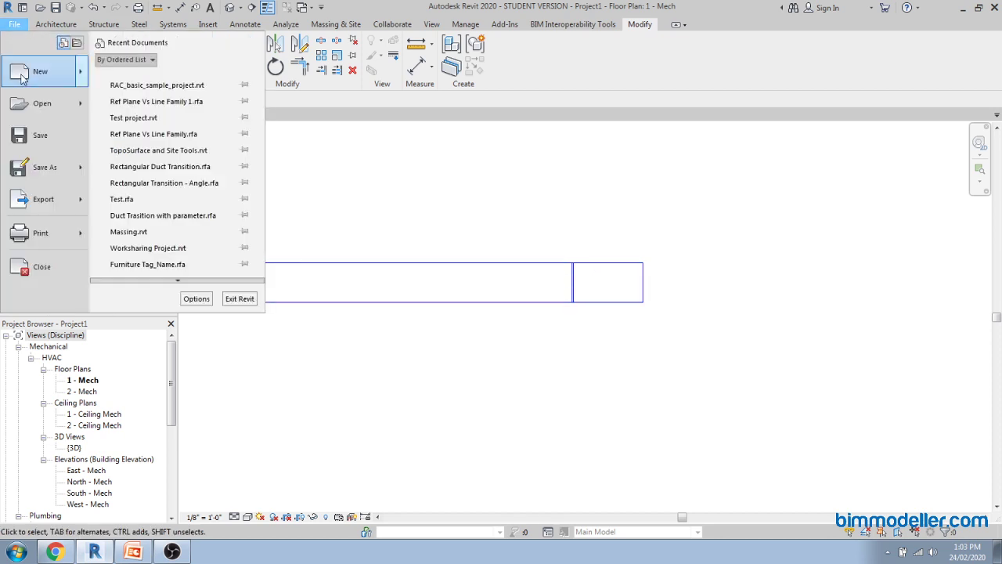
click(164, 97)
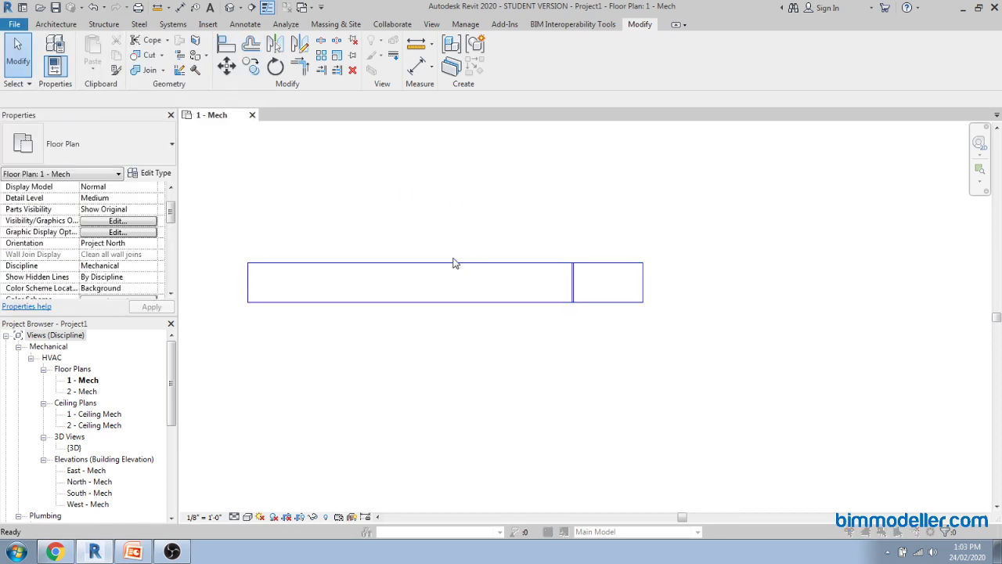
click(427, 255)
scroll(414, 278, down, 10)
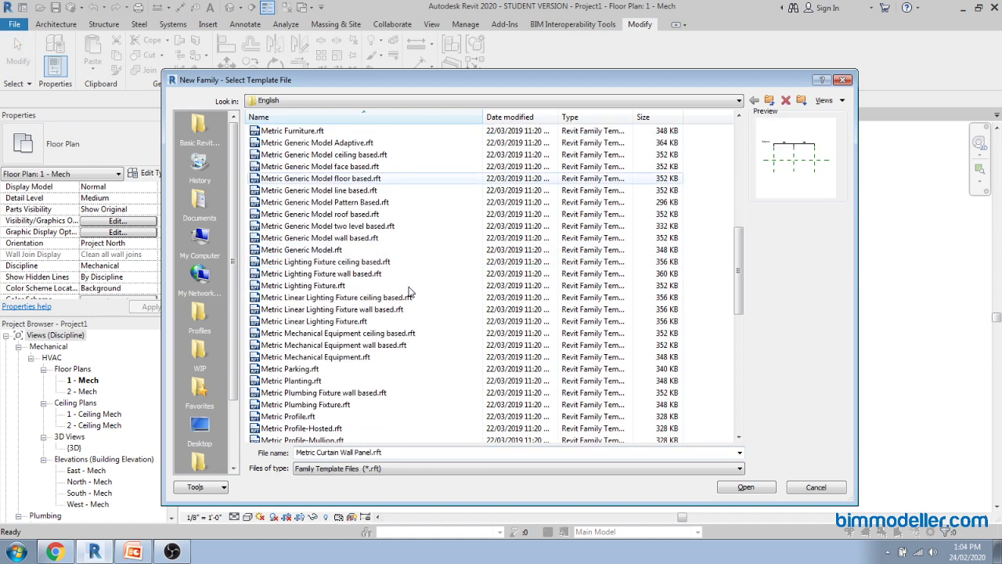
scroll(407, 297, down, 1)
click(313, 213)
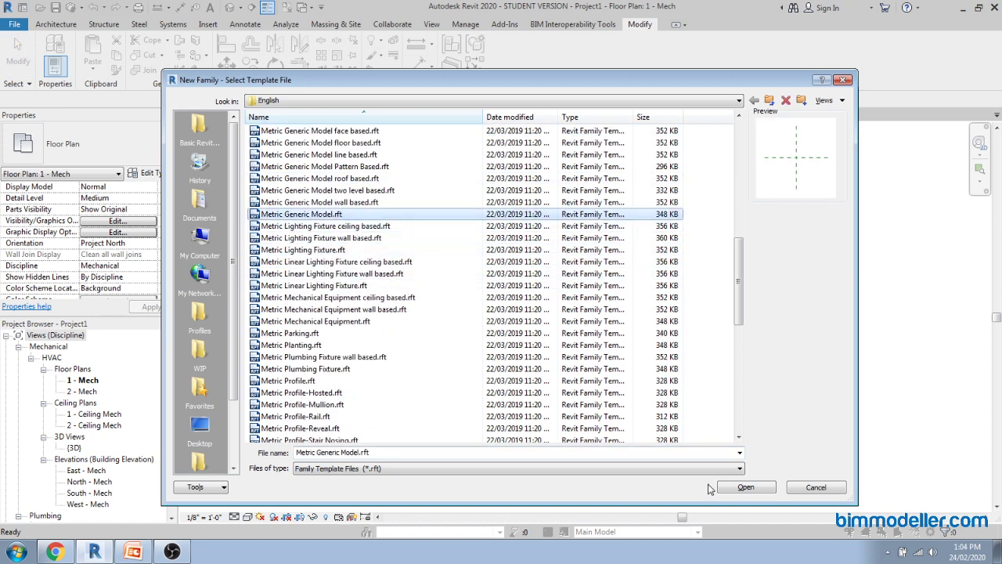
click(740, 488)
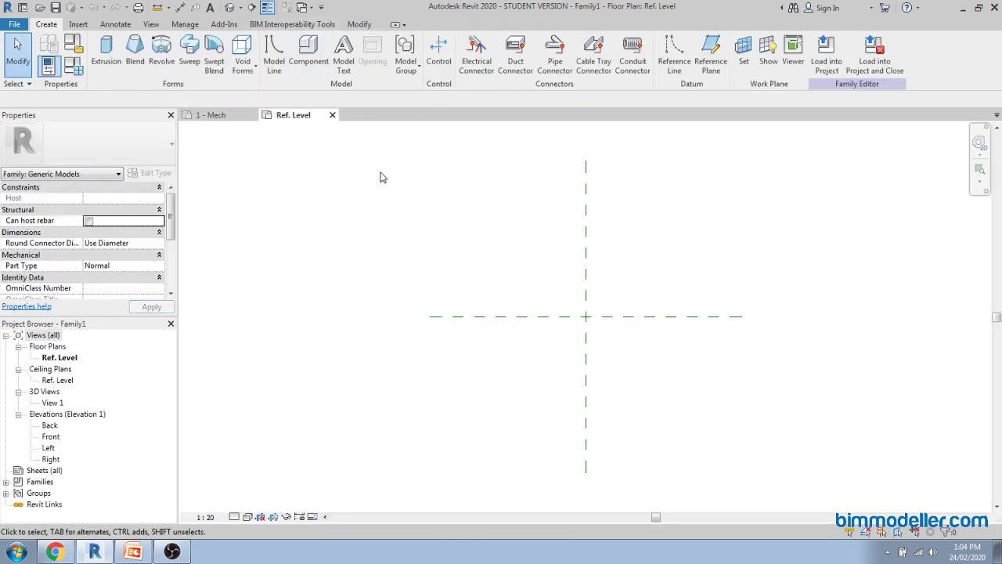
scroll(631, 248, up, 3)
scroll(460, 322, down, 2)
Set the family category to Duct Fittings with Part Type Union in Family Category and Parameters
click(78, 50)
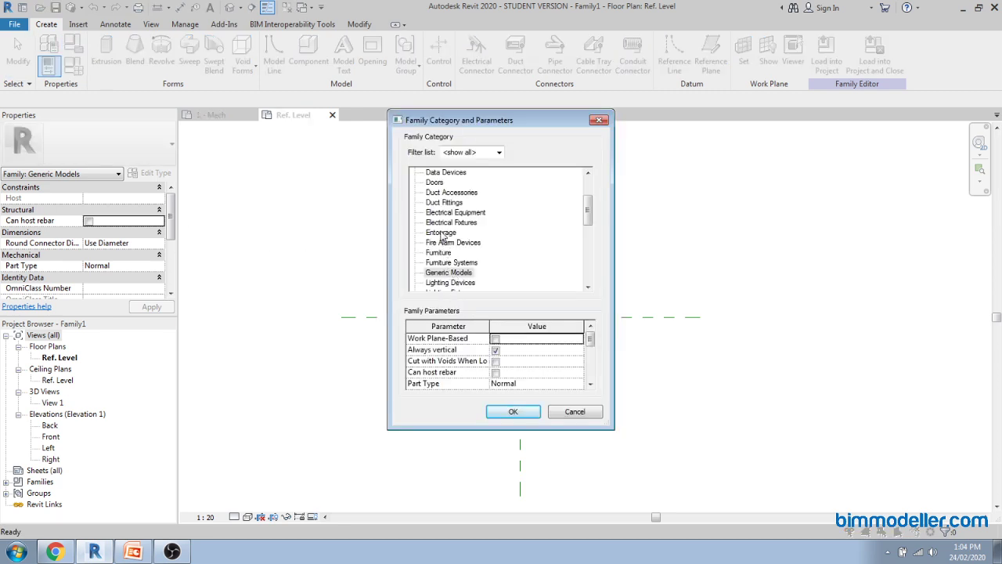
click(442, 203)
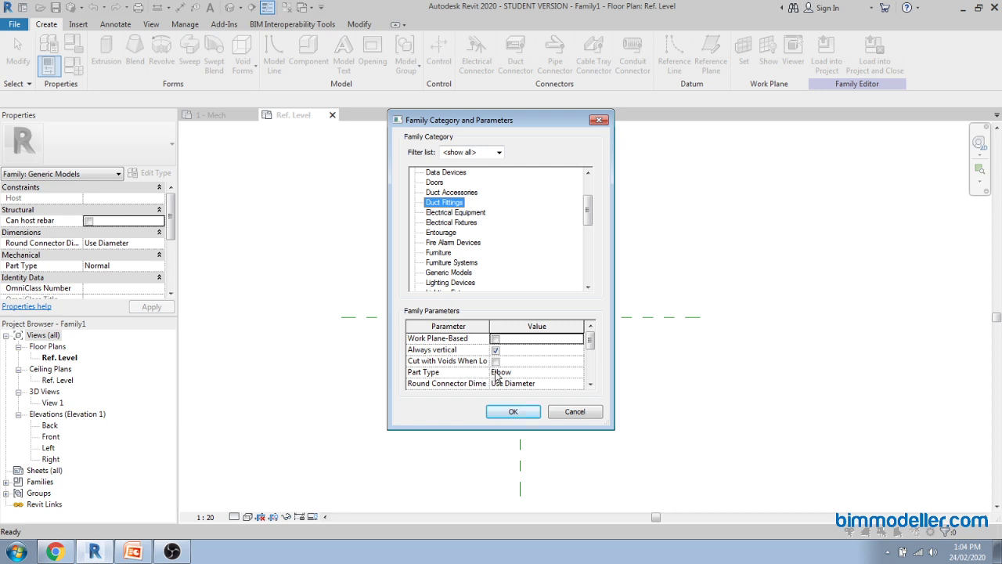
click(575, 375)
click(578, 372)
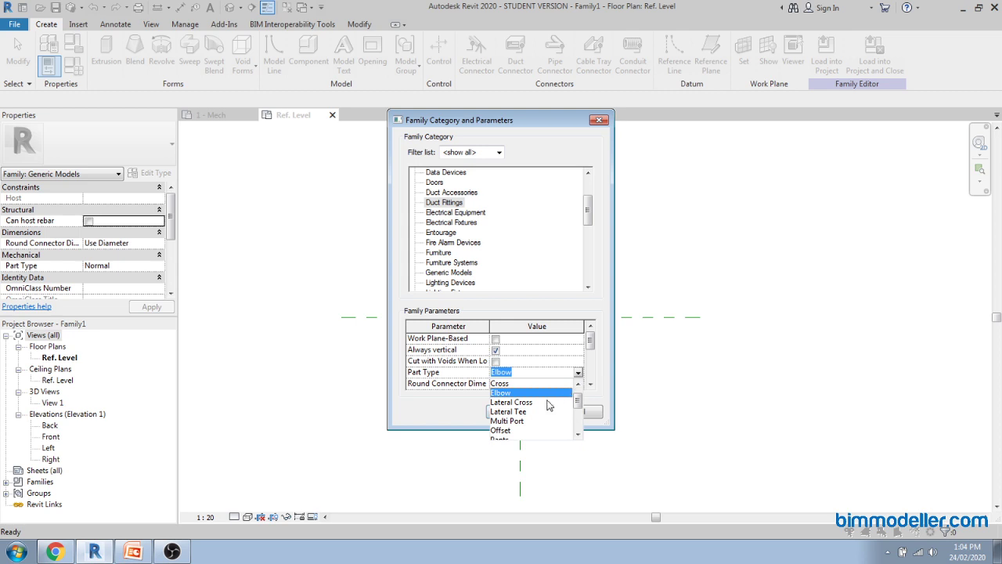
scroll(548, 405, down, 1)
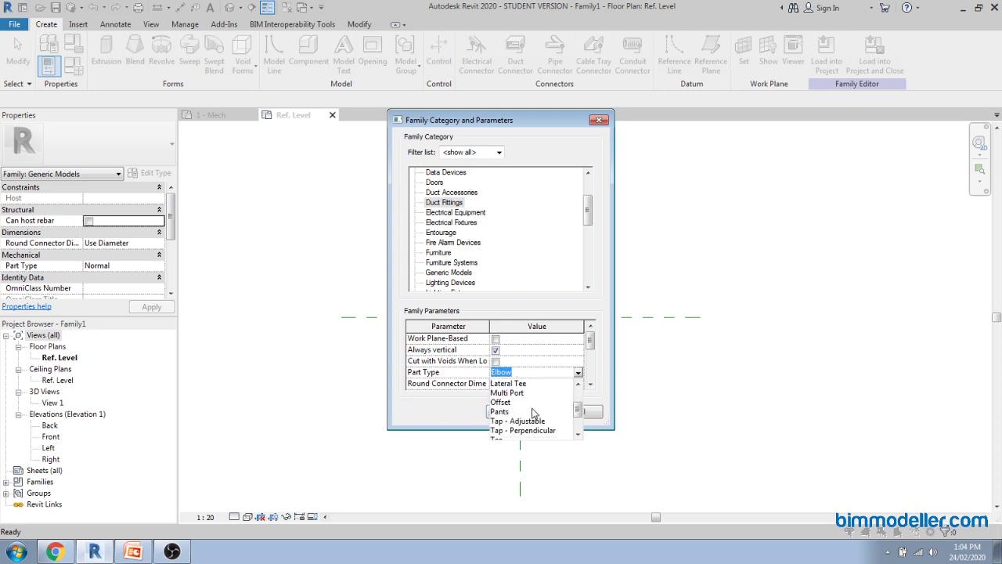
scroll(533, 412, down, 1)
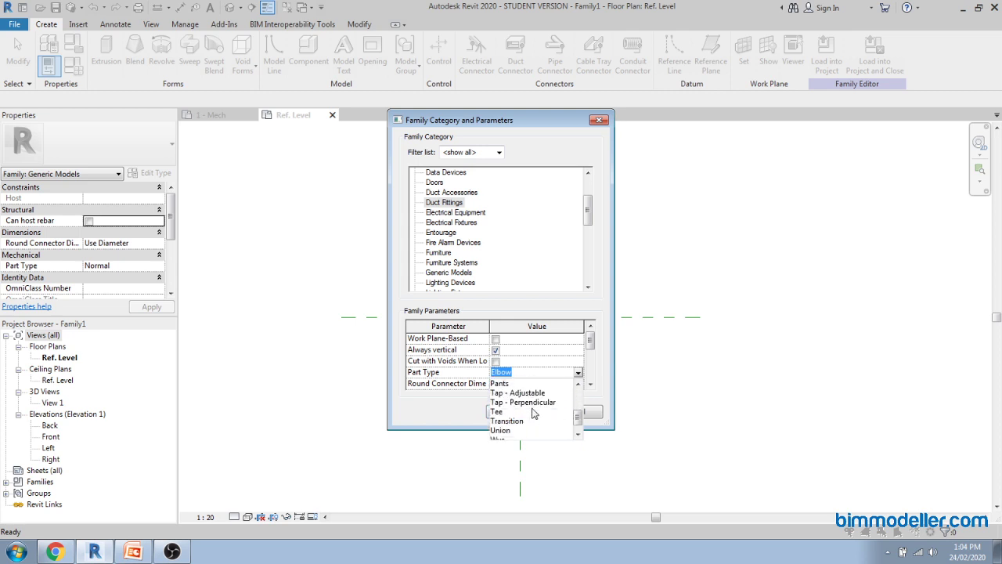
click(509, 430)
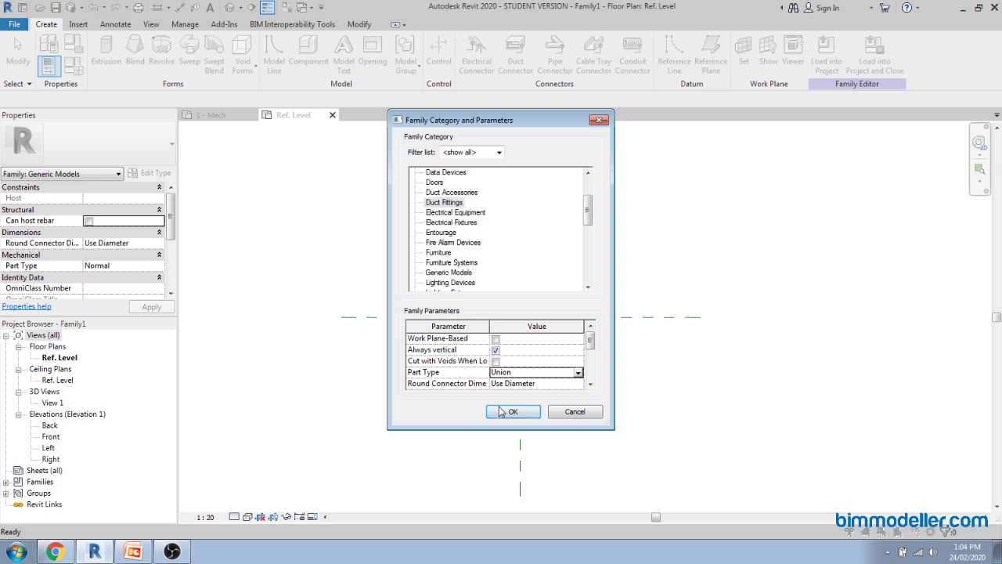
scroll(493, 367, down, 5)
scroll(494, 368, up, 5)
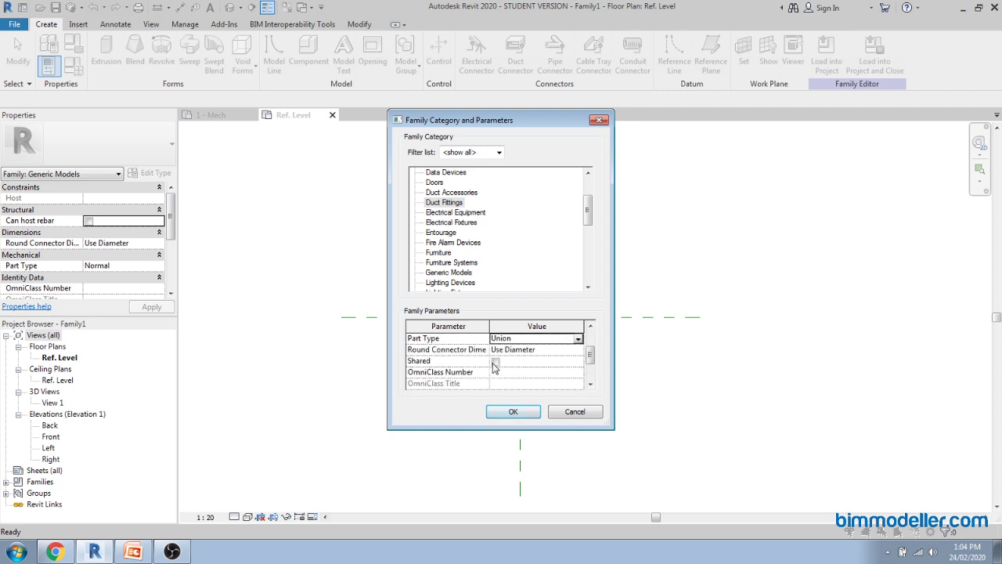
click(505, 411)
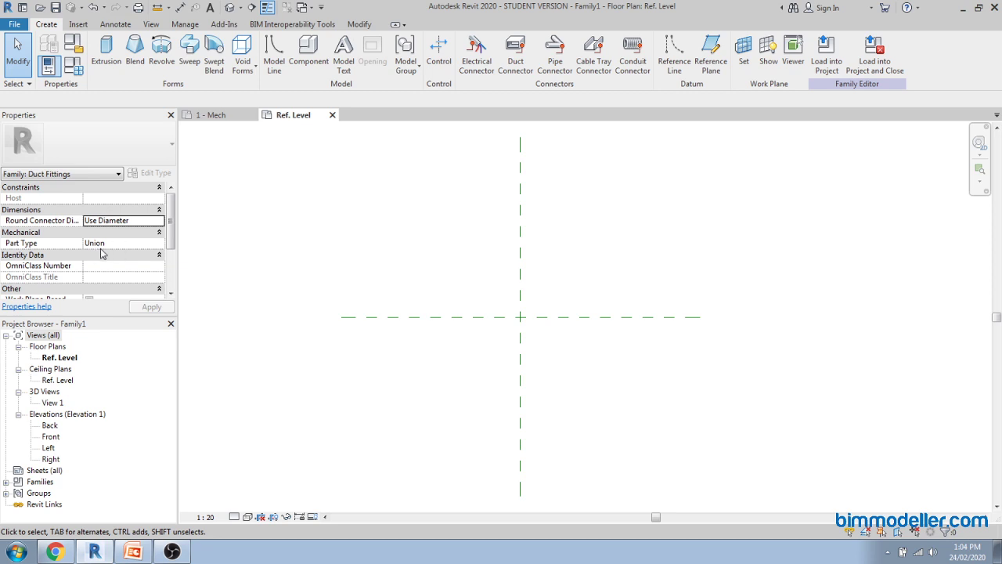
drag(170, 247, 174, 191)
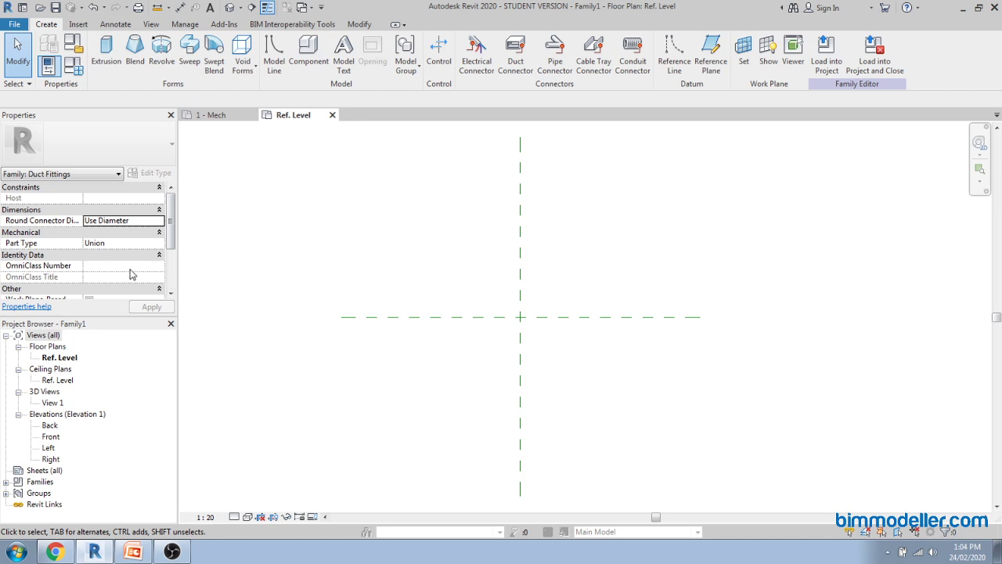
scroll(172, 231, down, 1)
scroll(171, 219, up, 1)
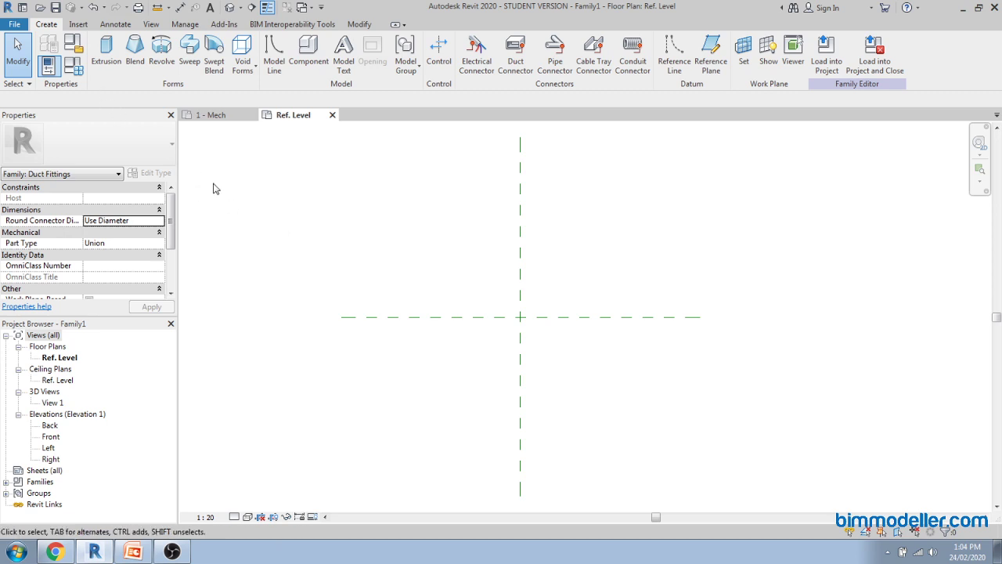
In Save As, browse to the Duct Union Family folder under Advanced Parametric Family Creation
key(ctrl+s)
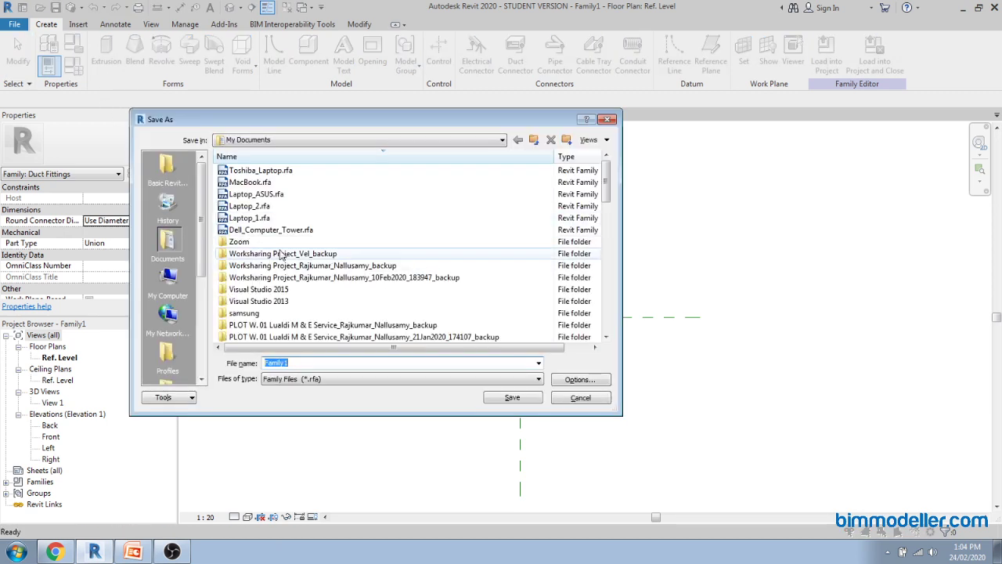
click(174, 174)
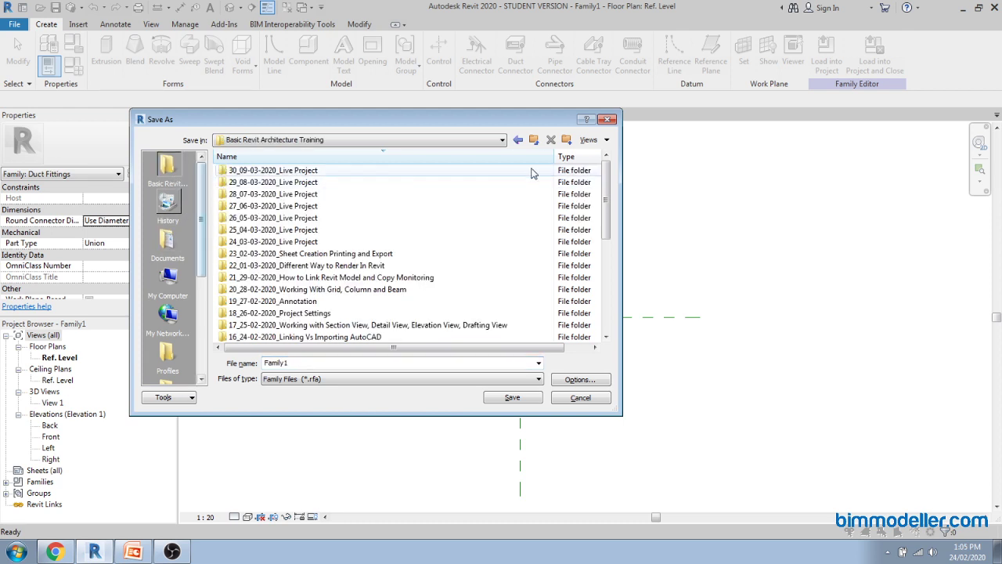
click(533, 139)
double_click(333, 182)
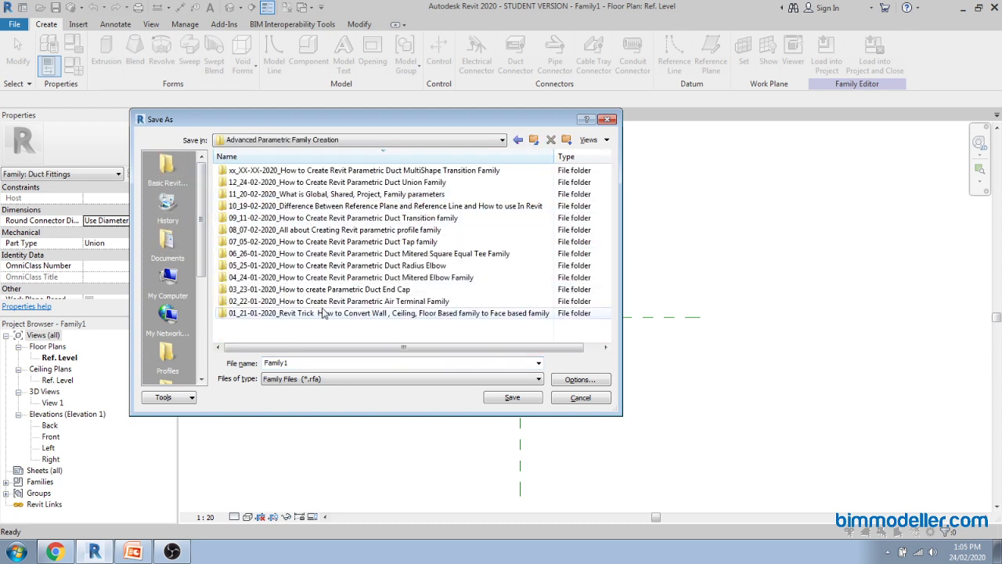
click(298, 182)
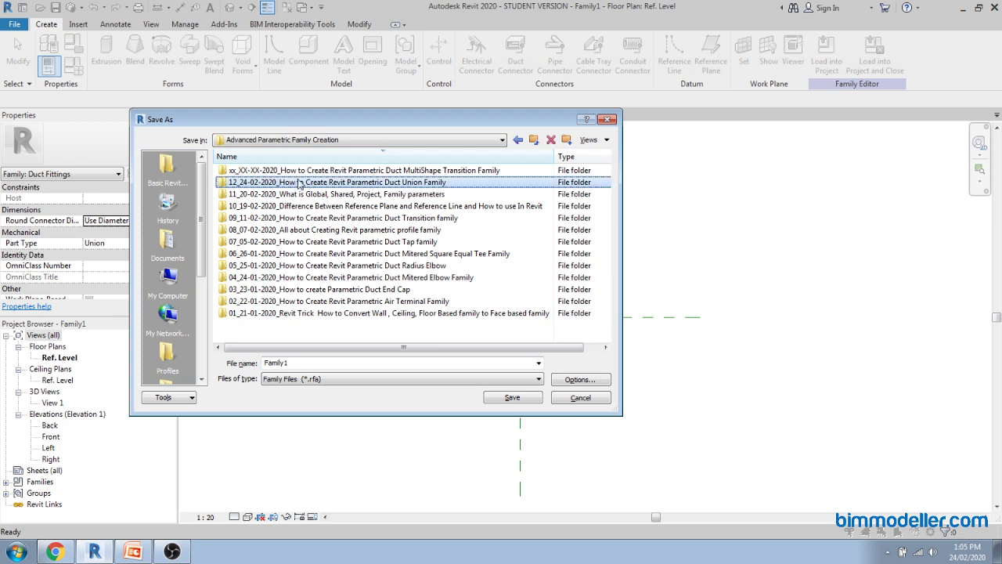
double_click(382, 184)
Name the family Duct Union_Standard, check the save Options, and save it
double_click(303, 362)
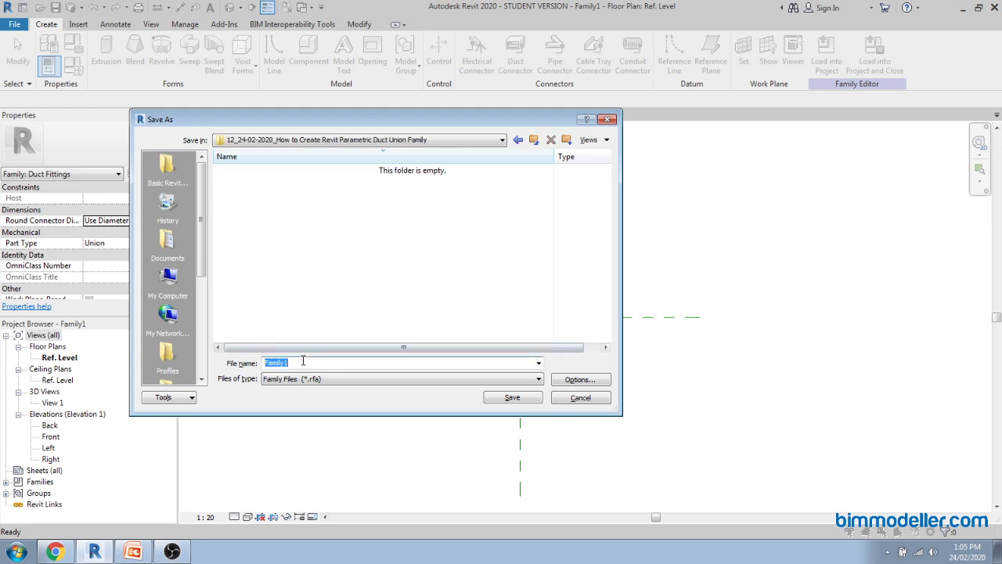
text(Duct Union_Standard)
click(579, 379)
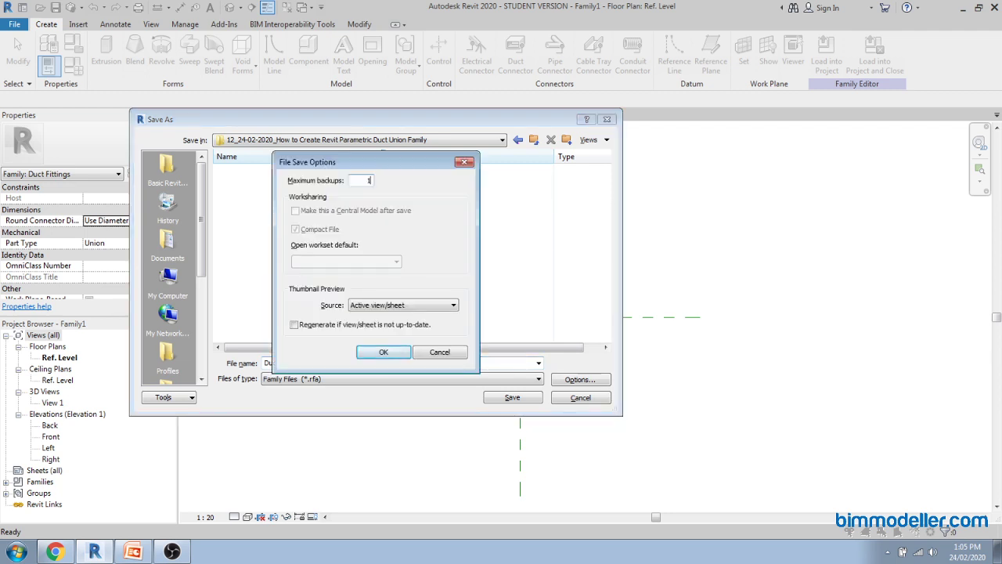
key(Return)
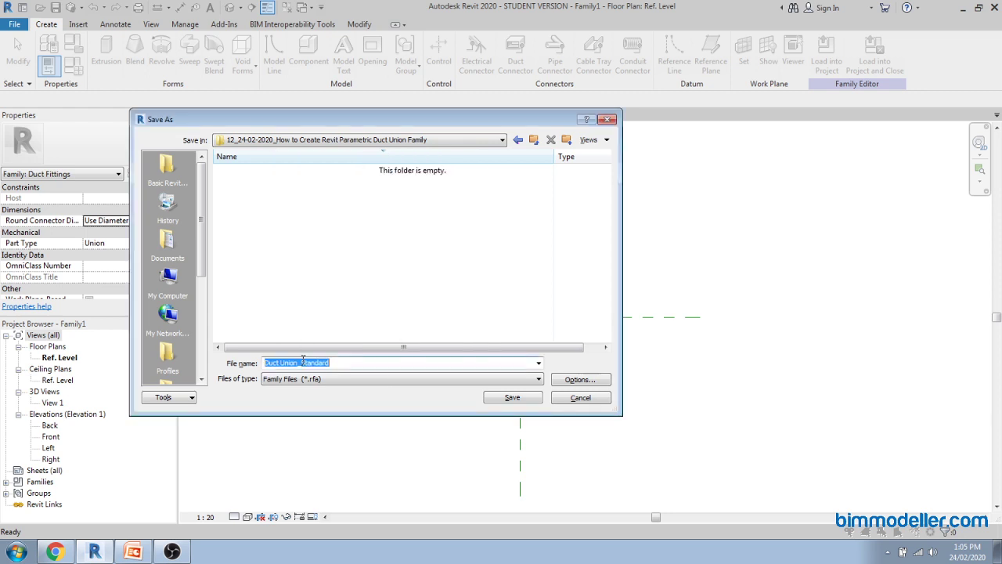
click(523, 402)
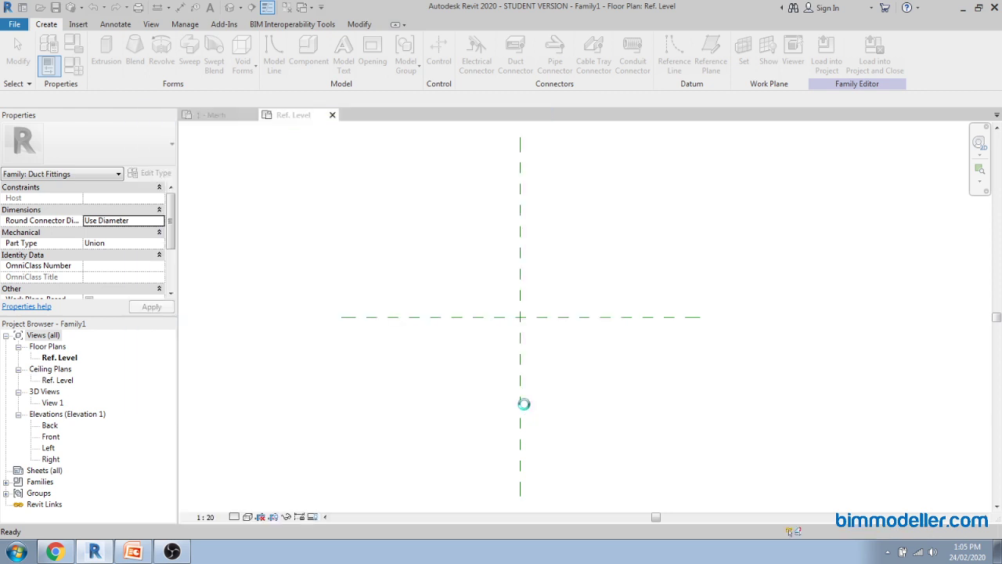
scroll(546, 364, up, 1)
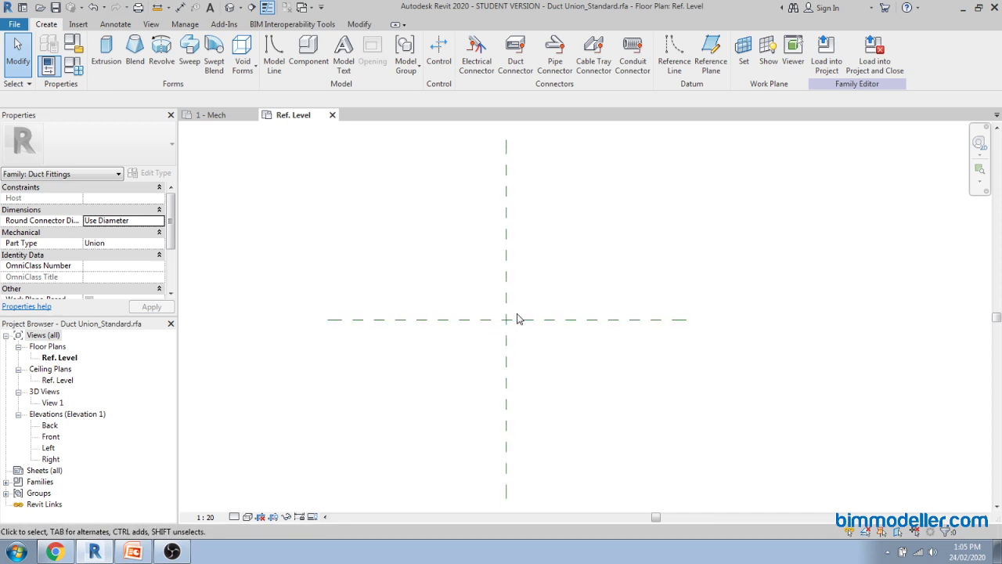
mouse_move(478, 336)
middle_down()
mouse_move(493, 345)
mouse_move(484, 340)
middle_up()
scroll(486, 344, down, 1)
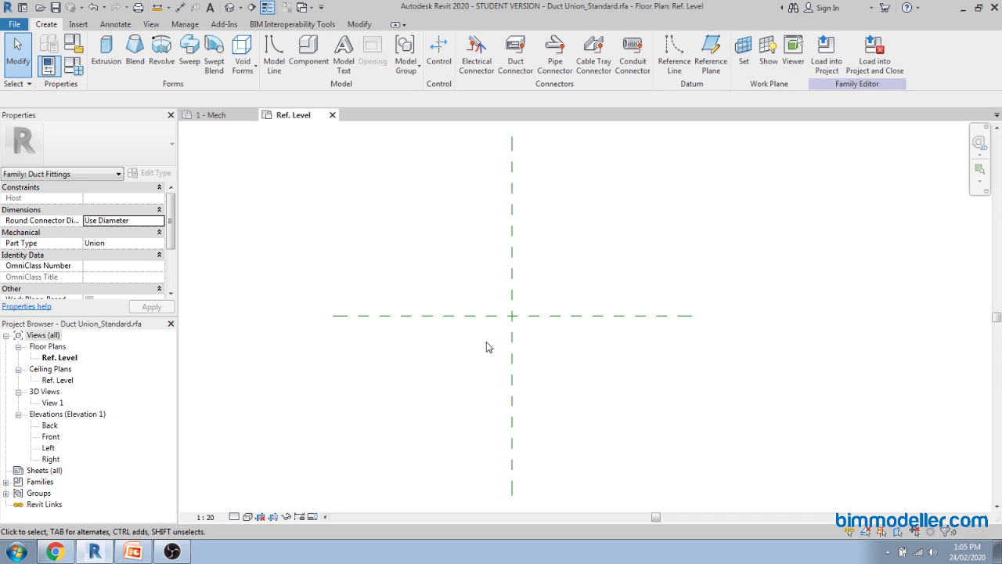
Draw two vertical reference planes with RP, one on each side of Center (Left/Right)
click(513, 371)
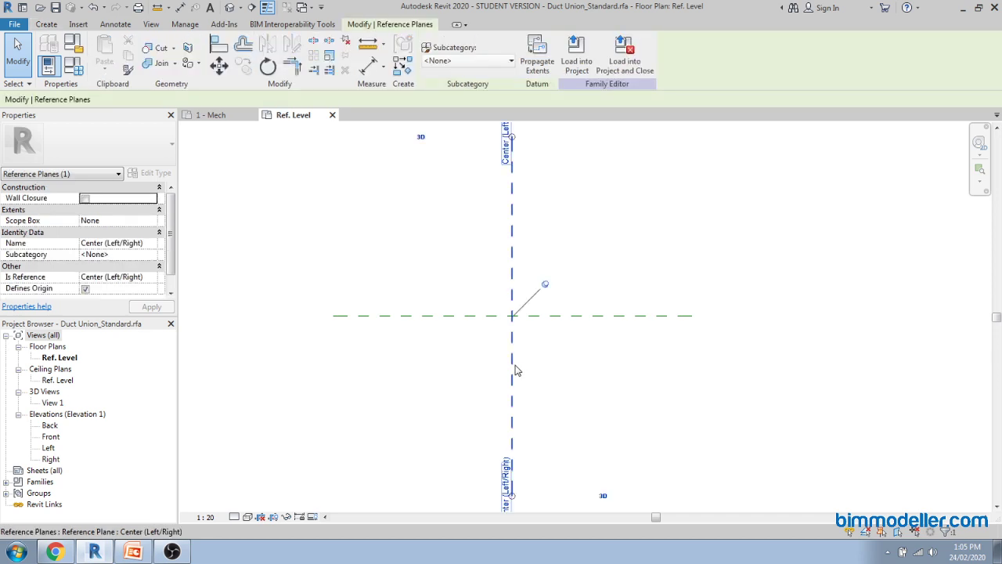
key(r)
key(p)
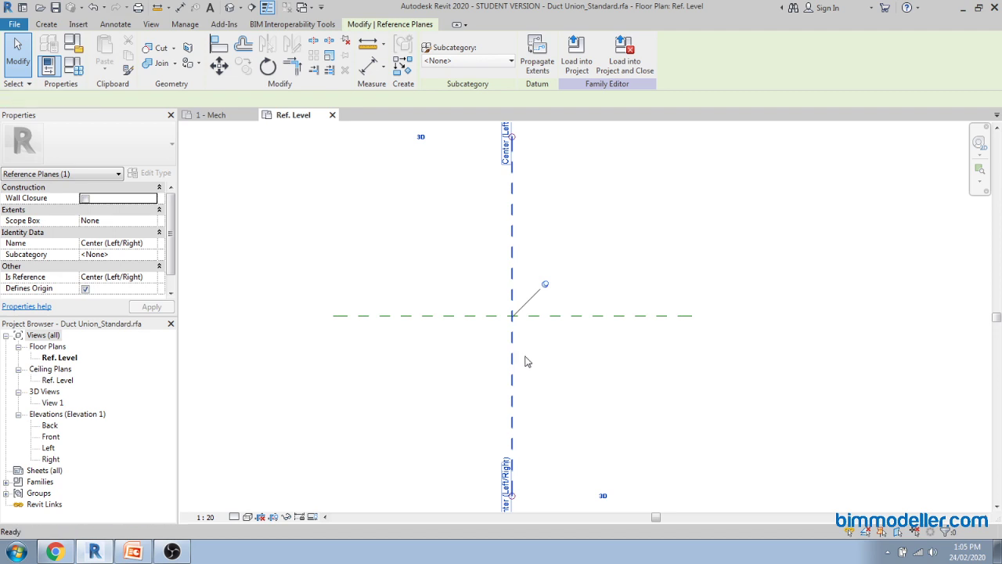
click(523, 137)
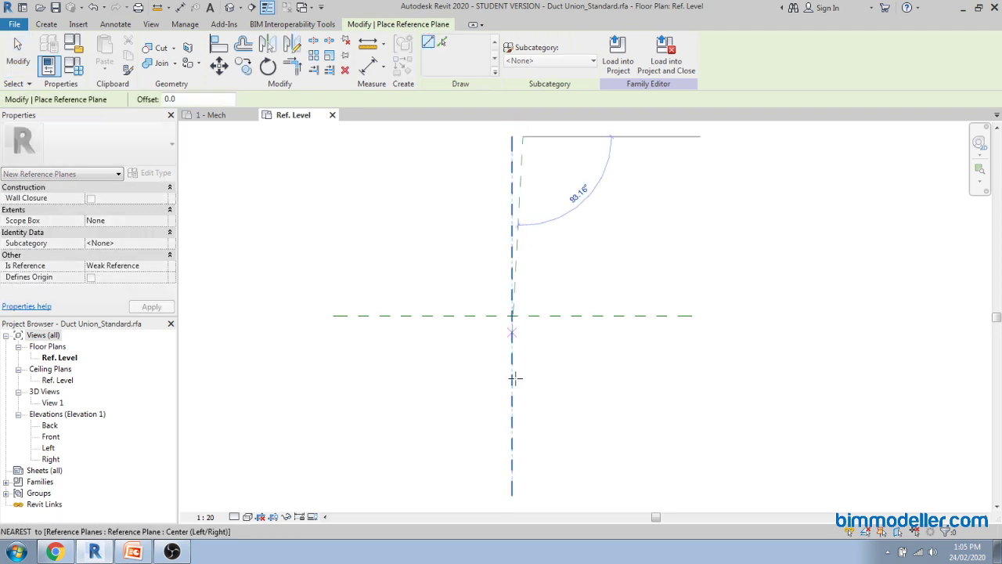
click(522, 487)
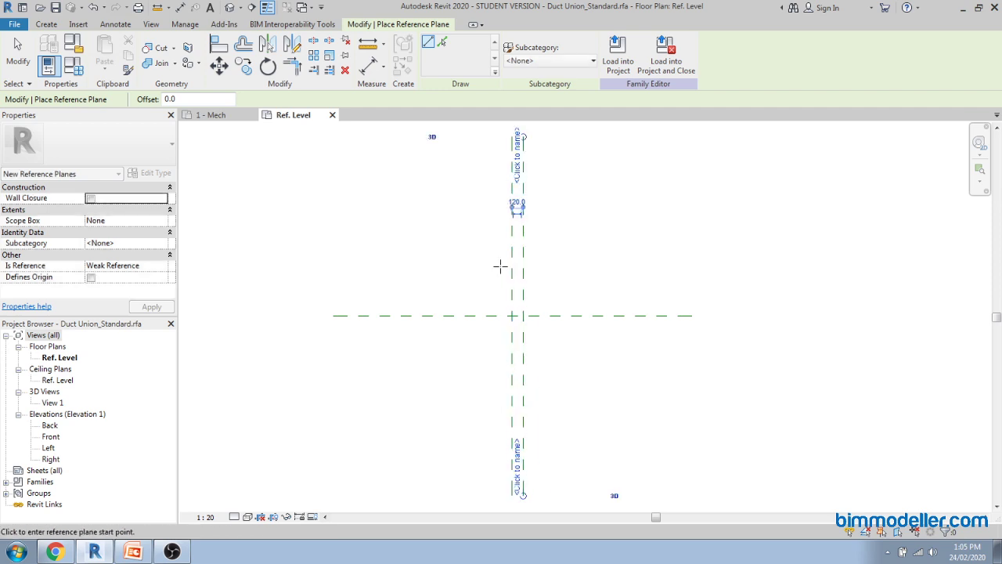
click(497, 137)
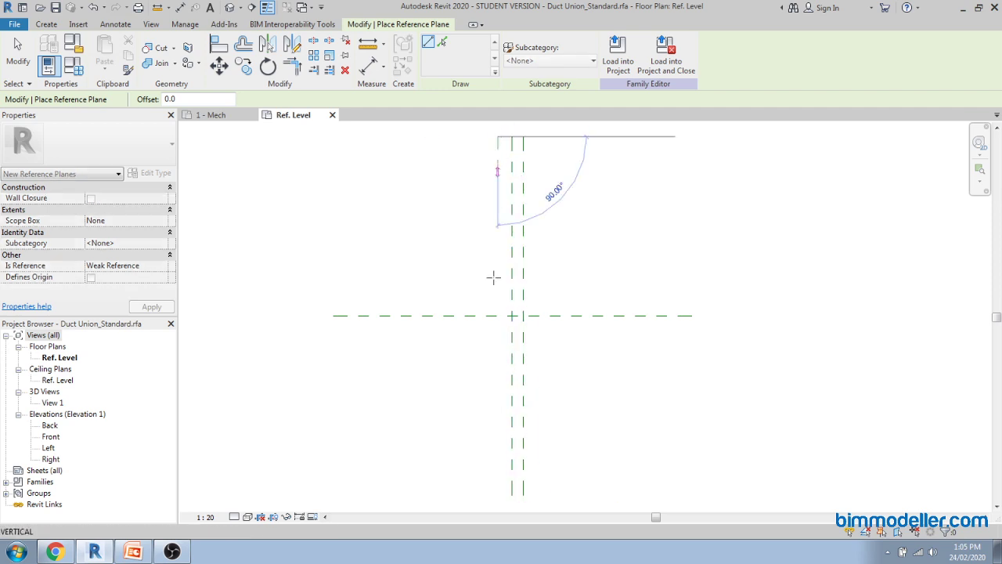
click(497, 493)
middle_drag(587, 351, 552, 373)
Place an aligned dimension (DI) across the three vertical reference planes
key(d)
key(i)
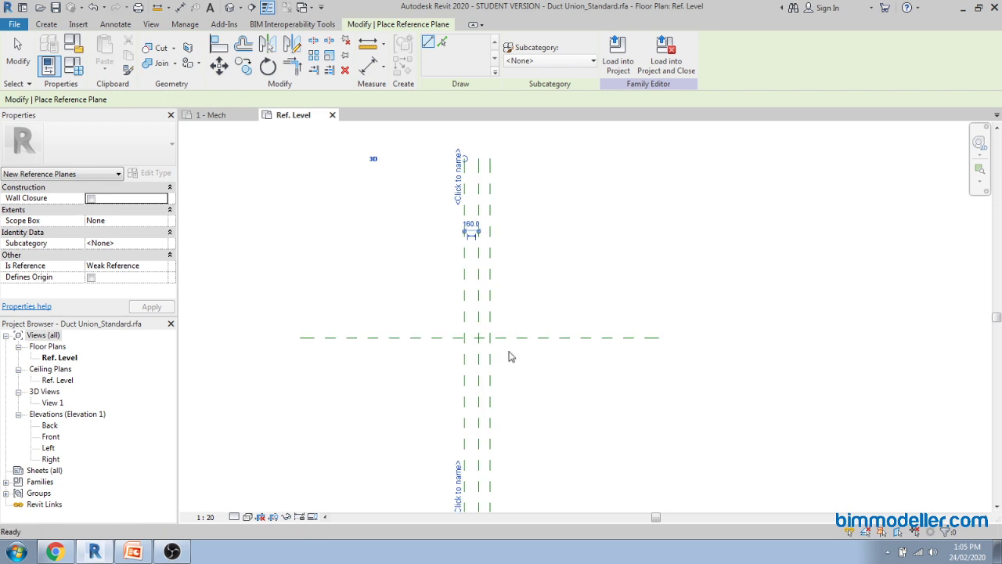
click(478, 280)
click(490, 274)
click(501, 247)
Make the three planes equally spaced with EQ and add a 240 overall dimension above
click(479, 224)
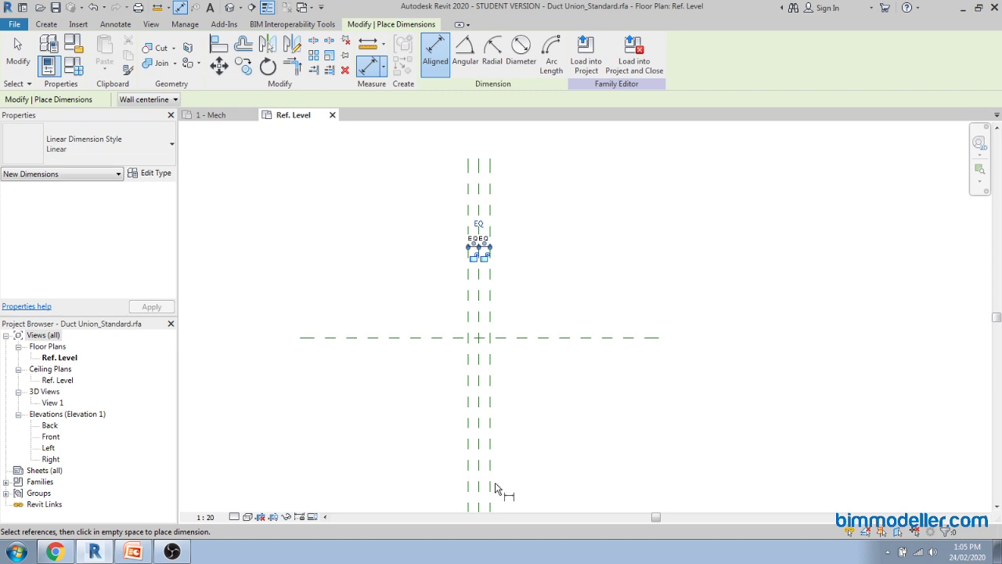
click(469, 313)
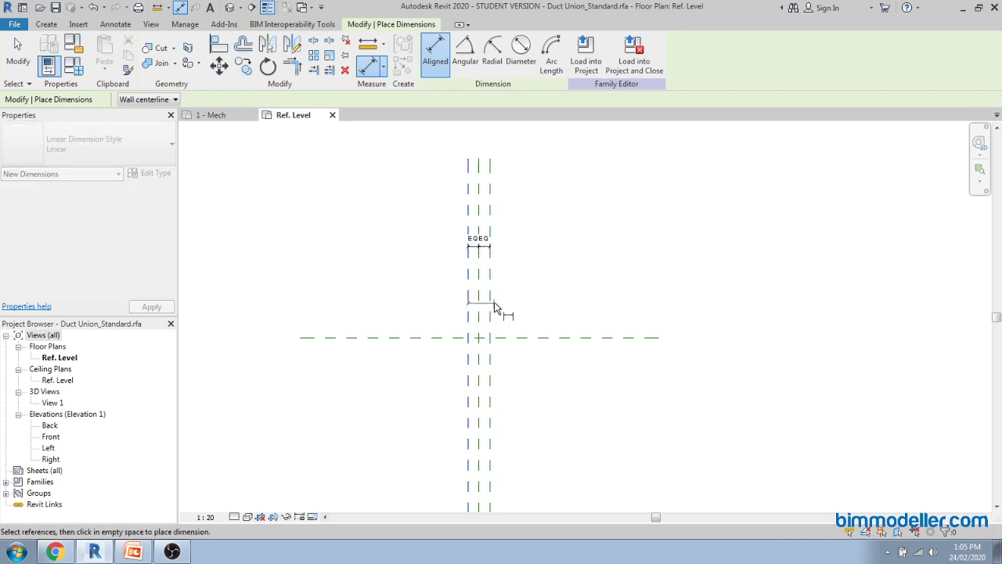
click(491, 300)
click(549, 211)
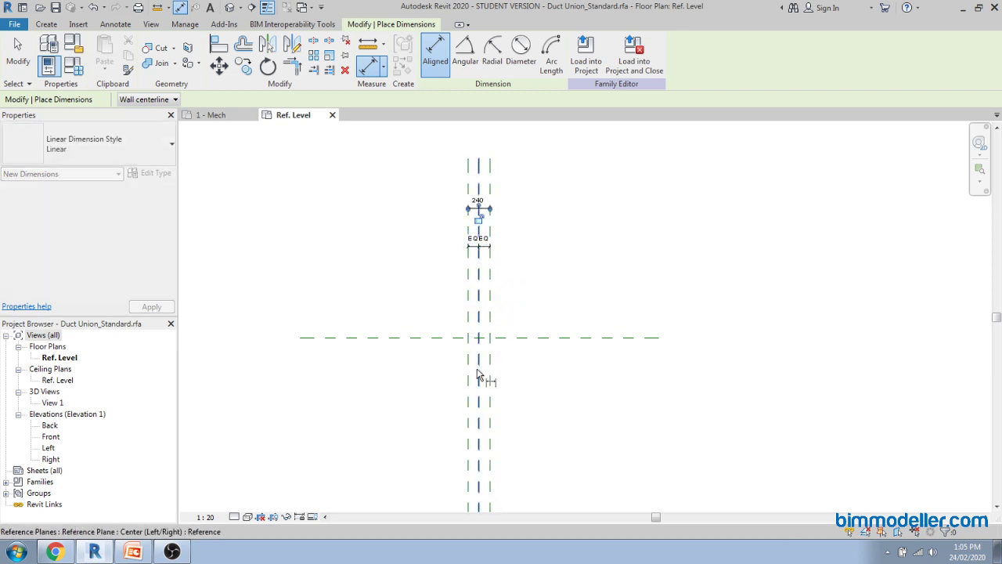
middle_drag(487, 401, 531, 350)
key(Escape)
key(Escape)
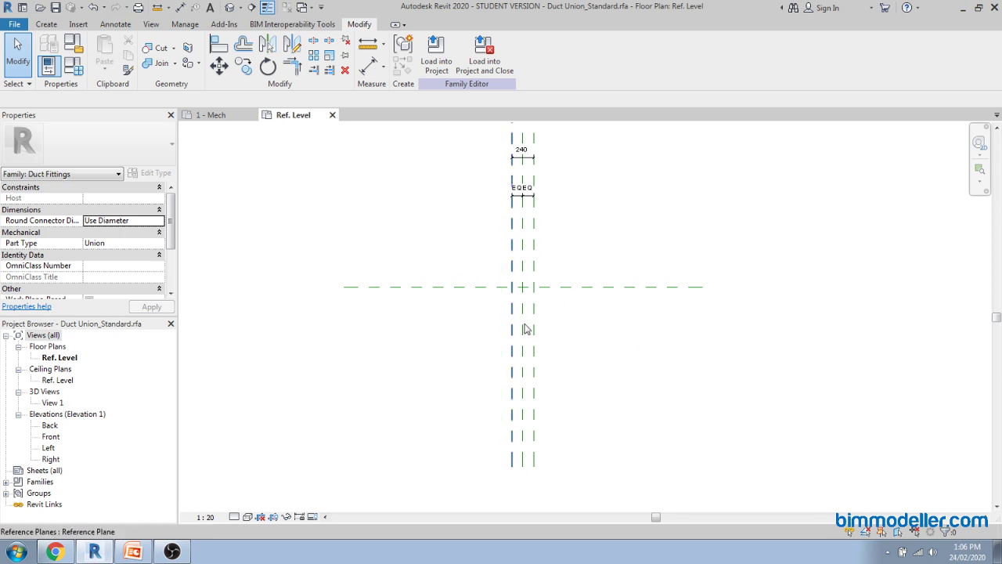
middle_drag(590, 316, 588, 340)
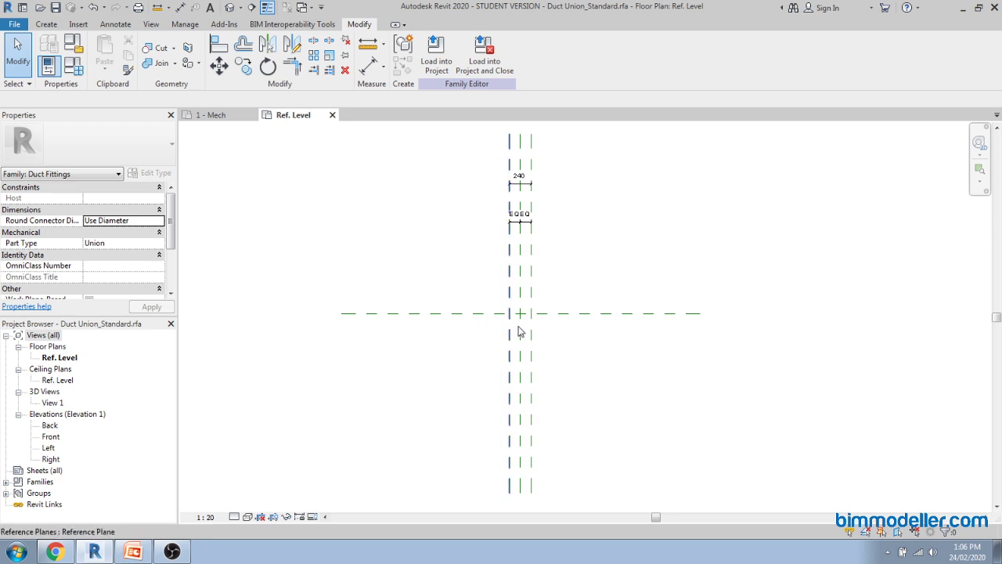
scroll(513, 315, up, 2)
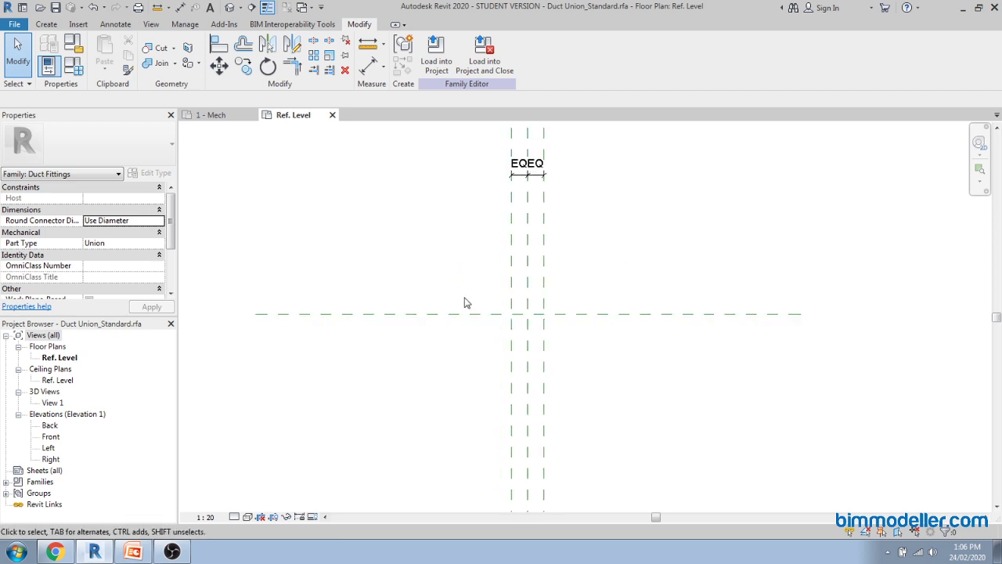
Start a horizontal reference plane with RP, then cancel and exit the tool
key(r)
key(p)
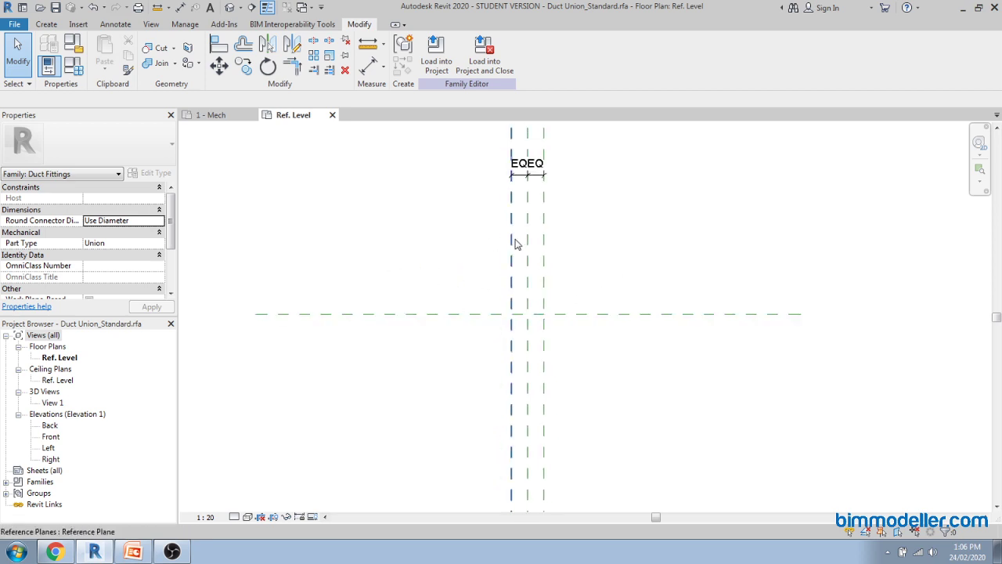
click(356, 234)
key(Escape)
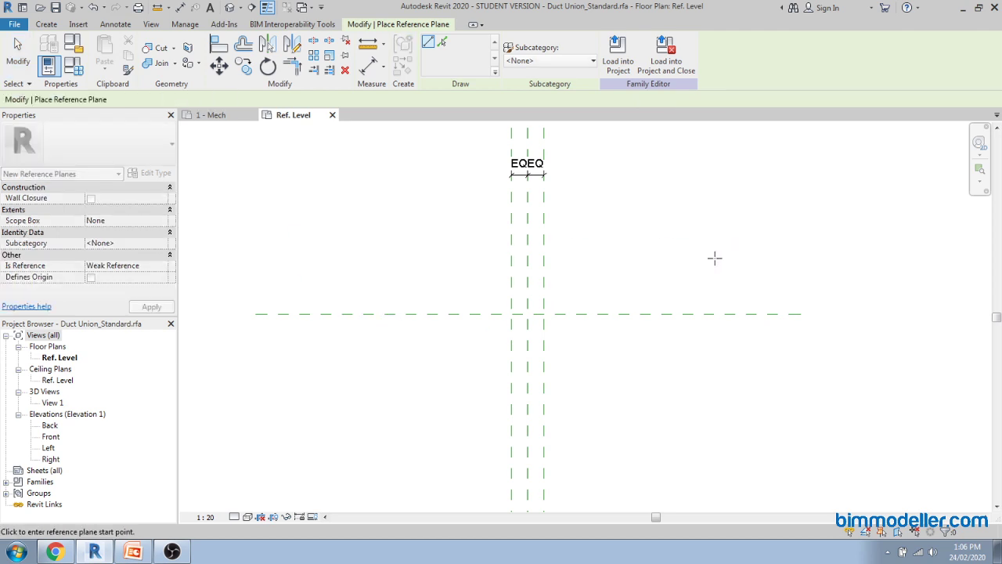
key(Escape)
scroll(575, 313, down, 2)
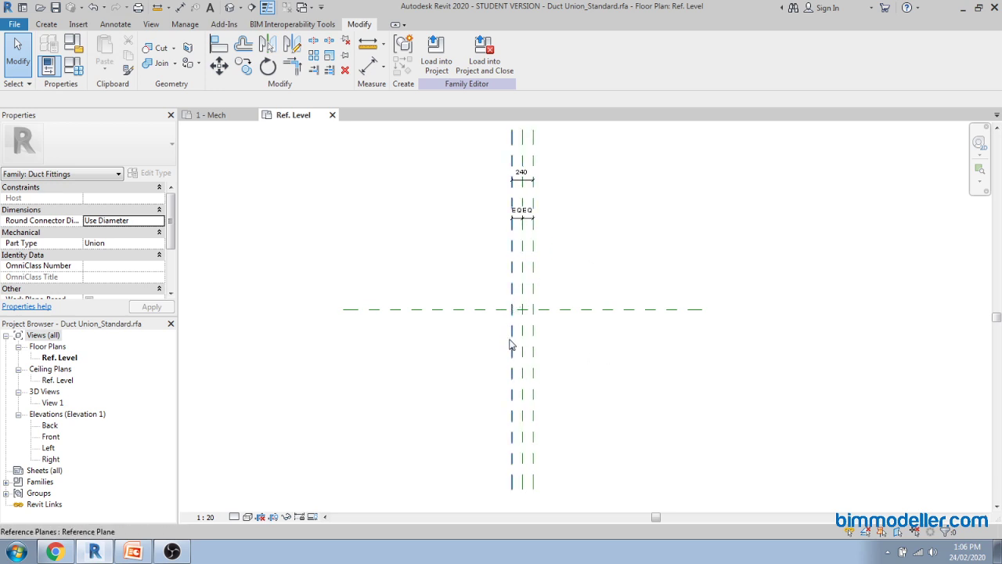
scroll(509, 339, up, 1)
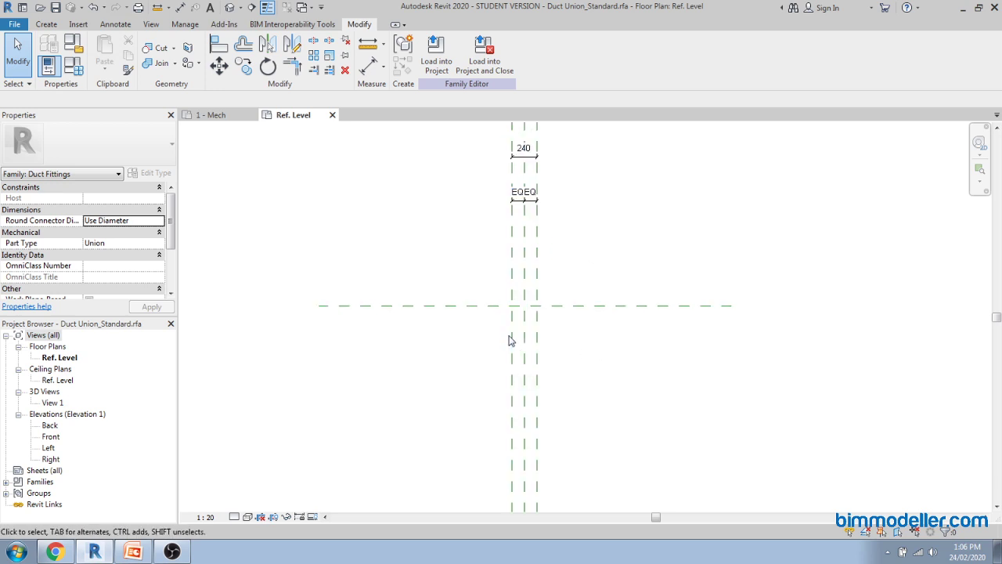
Create a new family type named Standard in Family Types
click(61, 69)
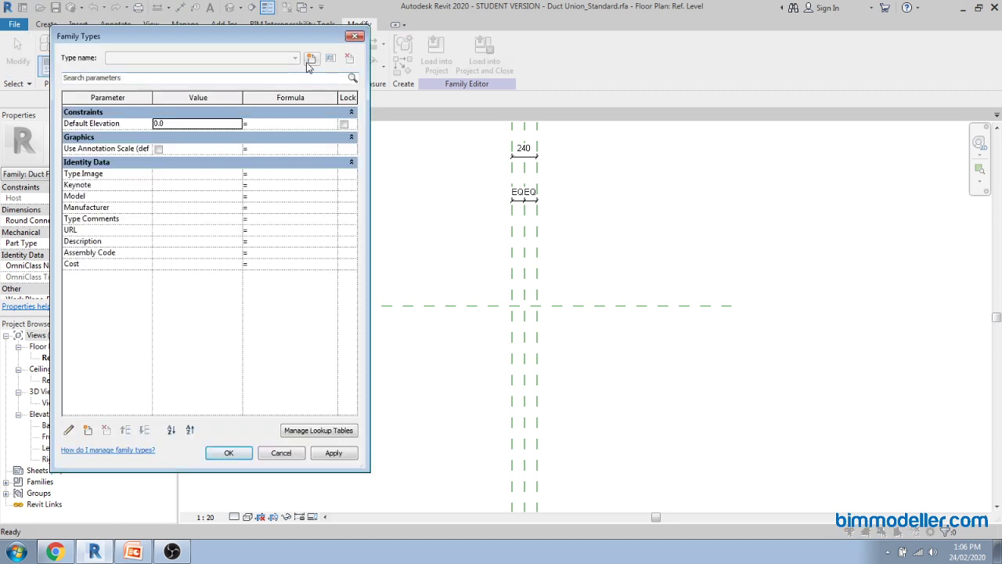
click(311, 58)
text(St)
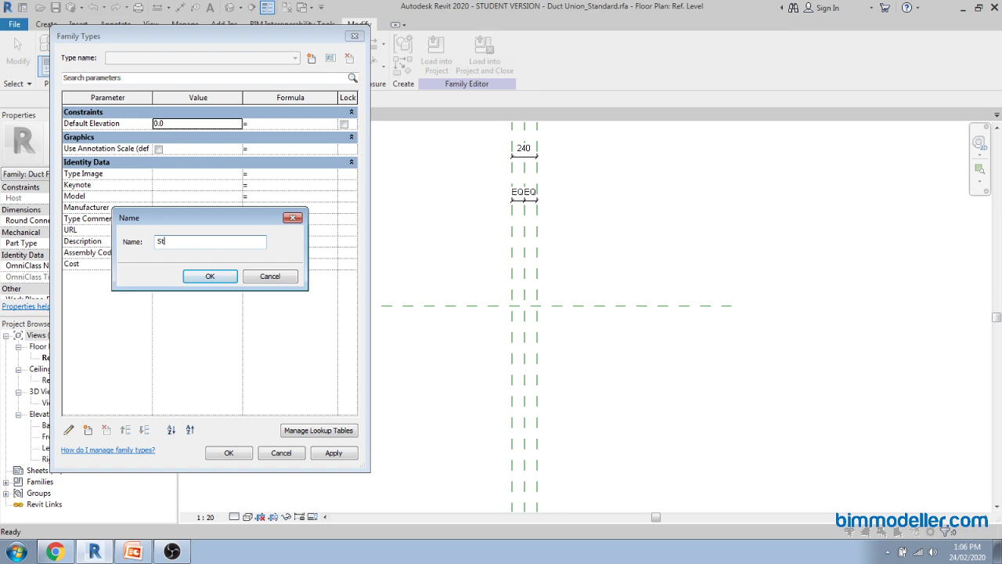
text(andard)
key(Return)
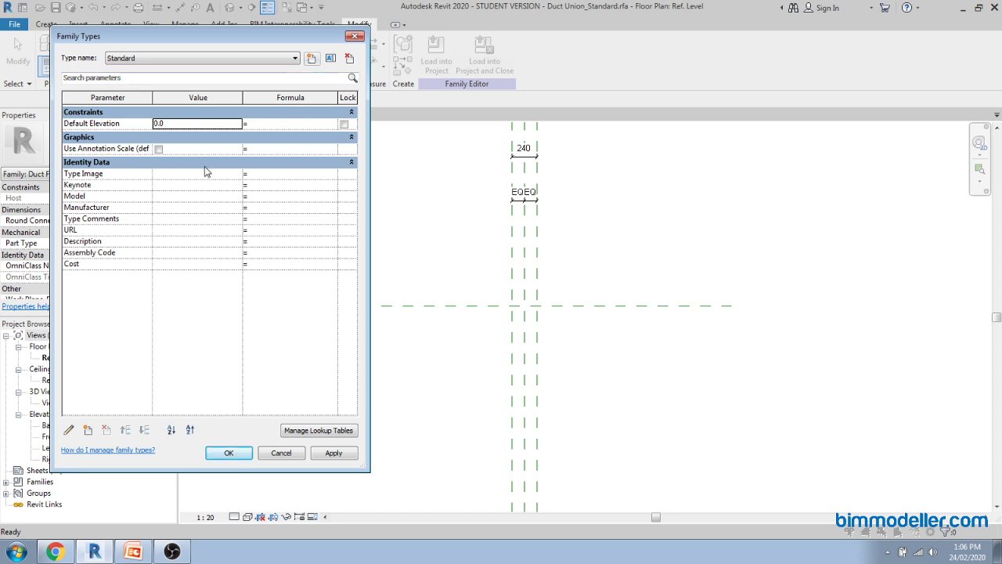
Add Duct Length as an HVAC Duct Size instance parameter grouped under Dimensions
click(87, 431)
text(Dia)
key(BackSpace)
key(BackSpace)
text(uct Length)
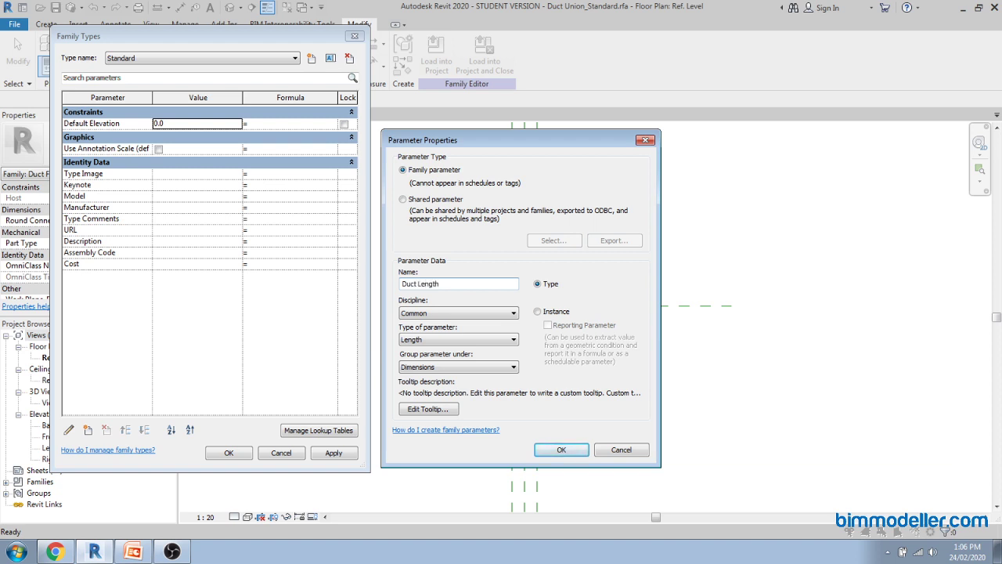
click(435, 313)
click(431, 339)
click(429, 339)
key(Down)
key(Down)
key(Down)
key(Down)
key(Down)
key(Down)
key(Down)
key(Down)
key(Down)
key(Return)
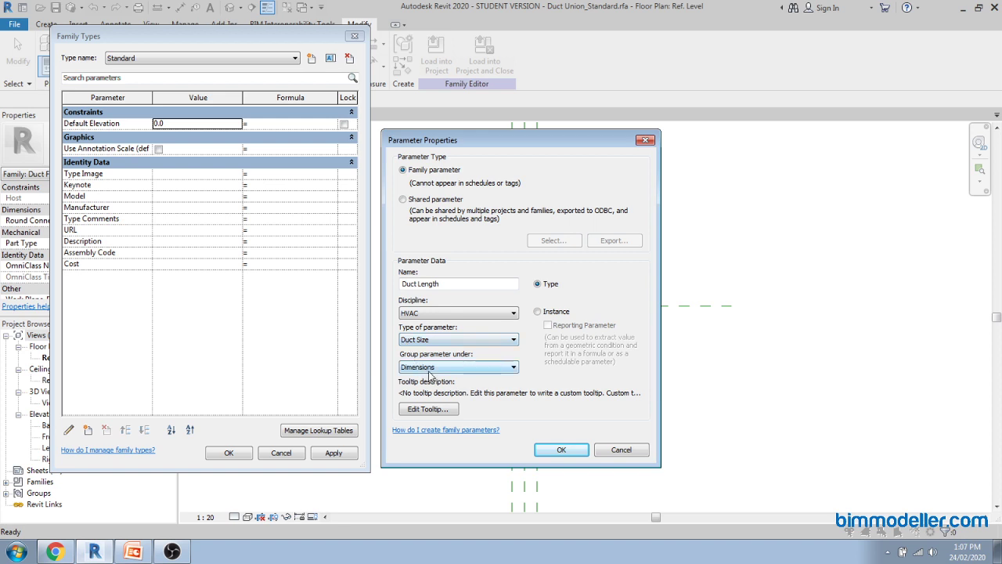
click(553, 312)
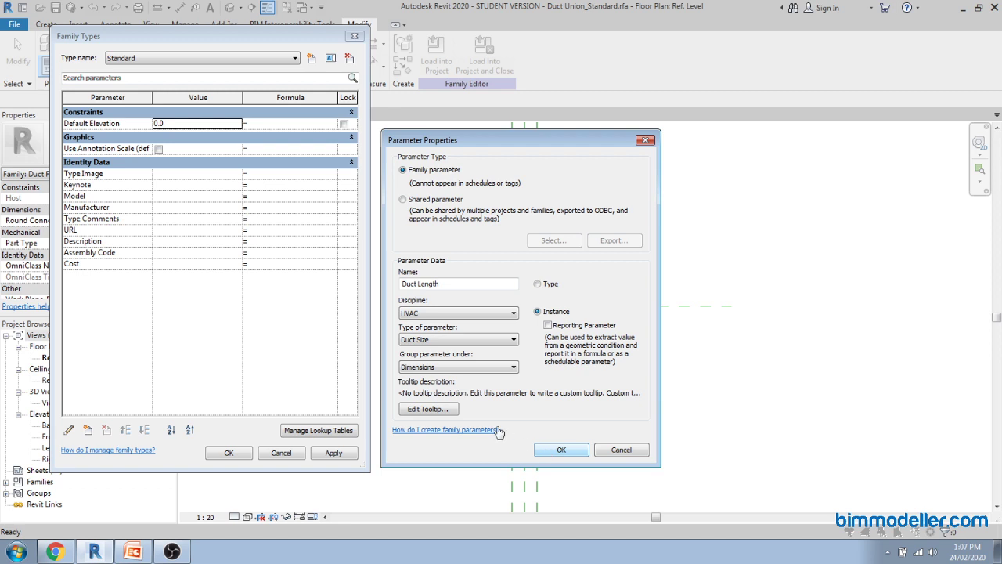
click(547, 451)
Add Duct Height as an HVAC Duct Size instance parameter
click(88, 430)
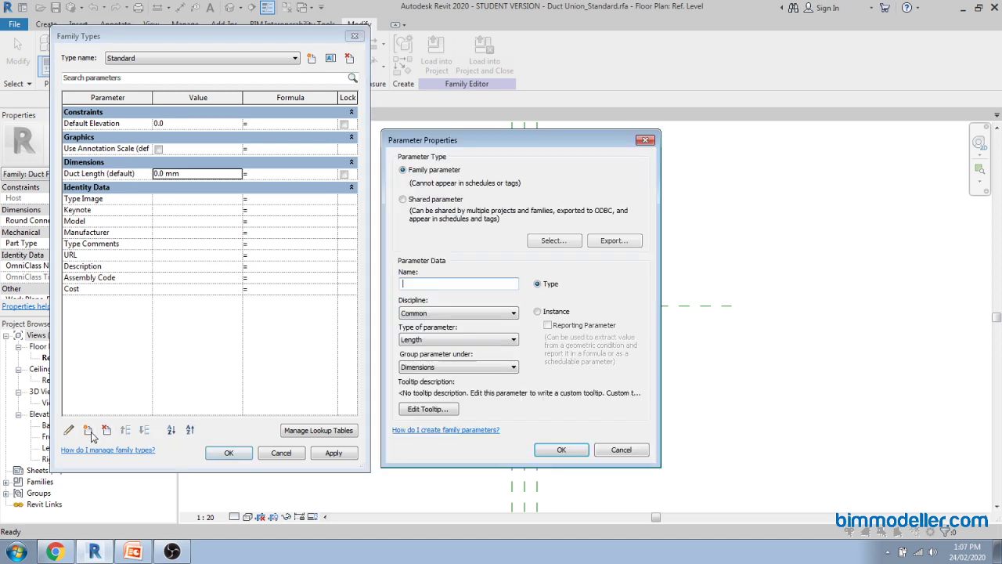
text(Duct)
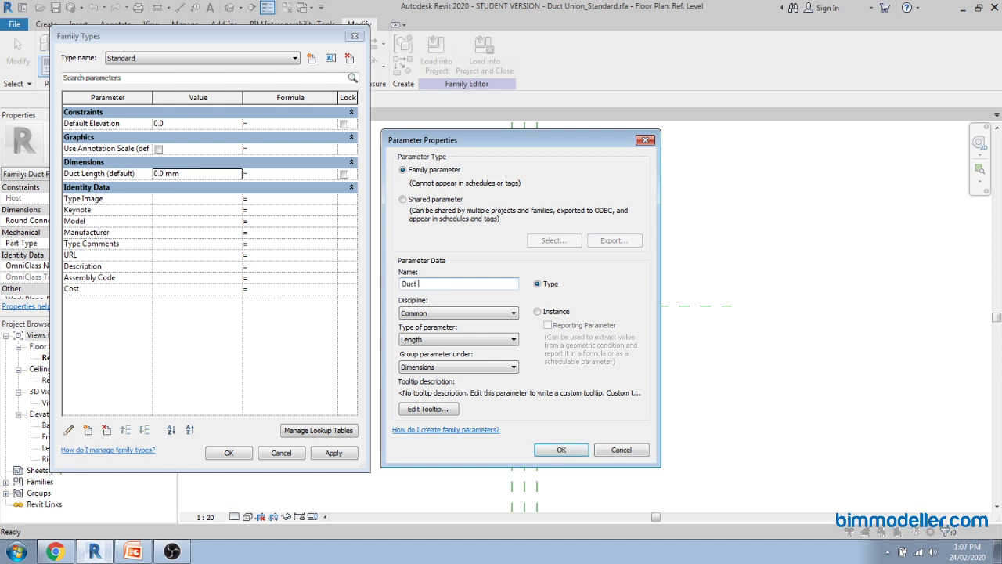
text( Wd)
key(BackSpace)
key(BackSpace)
key(BackSpace)
text(Height)
key(Tab)
key(h)
key(Tab)
key(d)
key(d)
key(d)
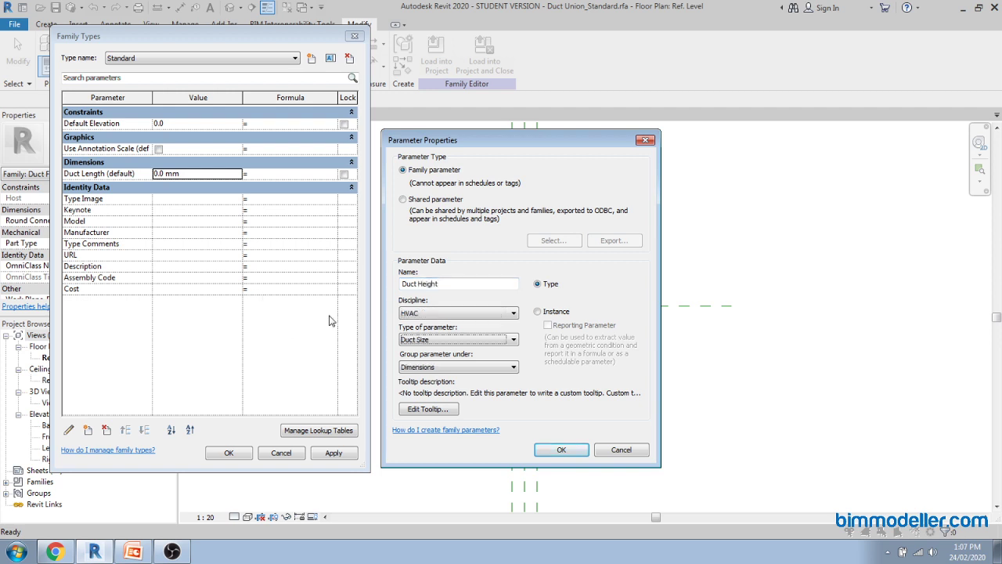
click(555, 312)
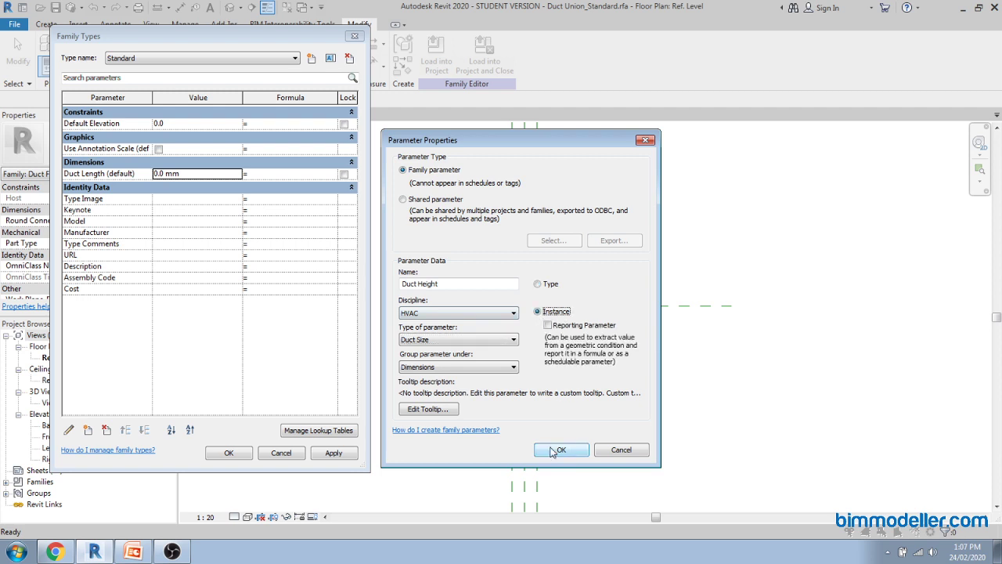
click(556, 451)
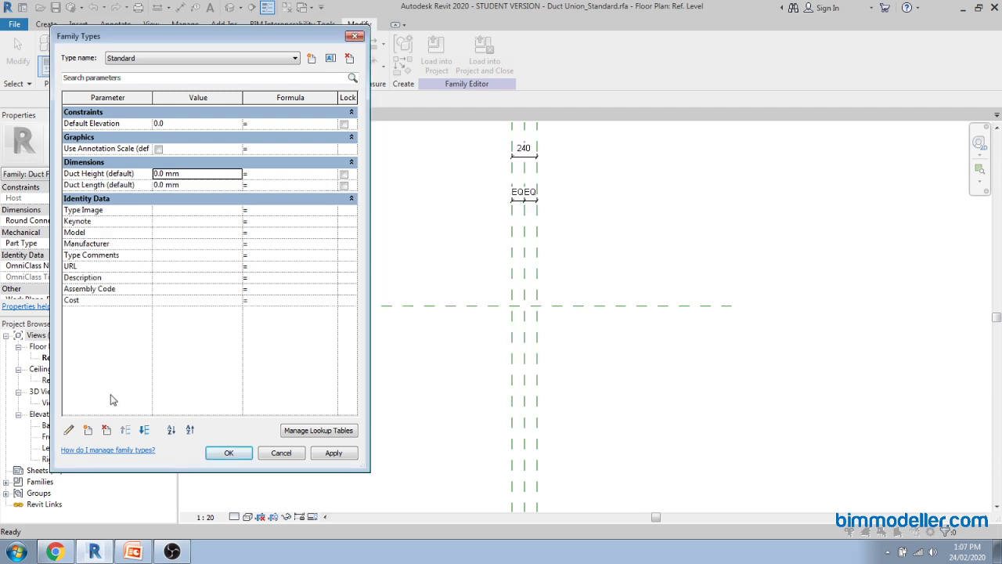
Add Duct Width as an HVAC Duct Size instance parameter
click(88, 430)
text(Duct Width)
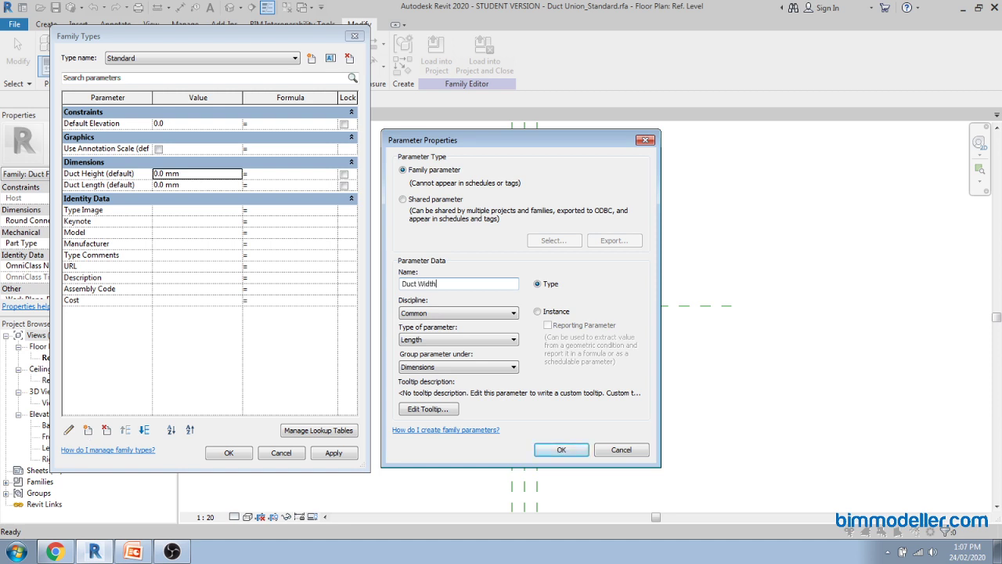
key(Tab)
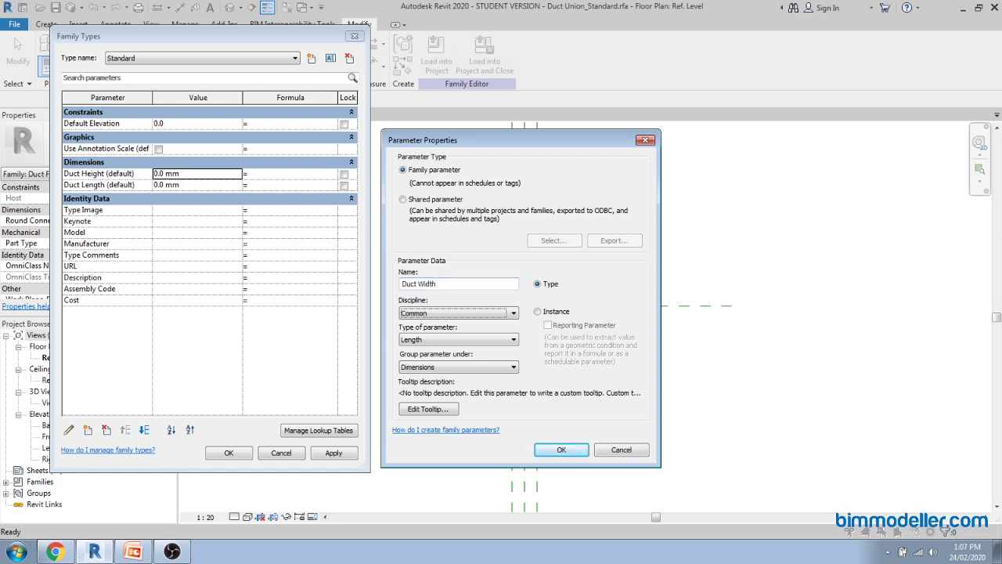
key(h)
key(Tab)
key(d)
click(558, 313)
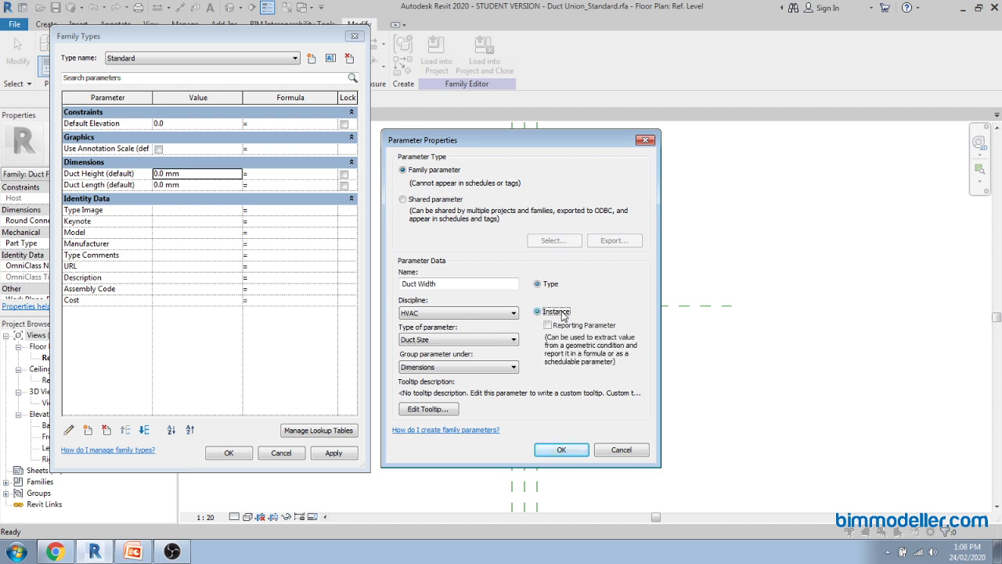
click(556, 451)
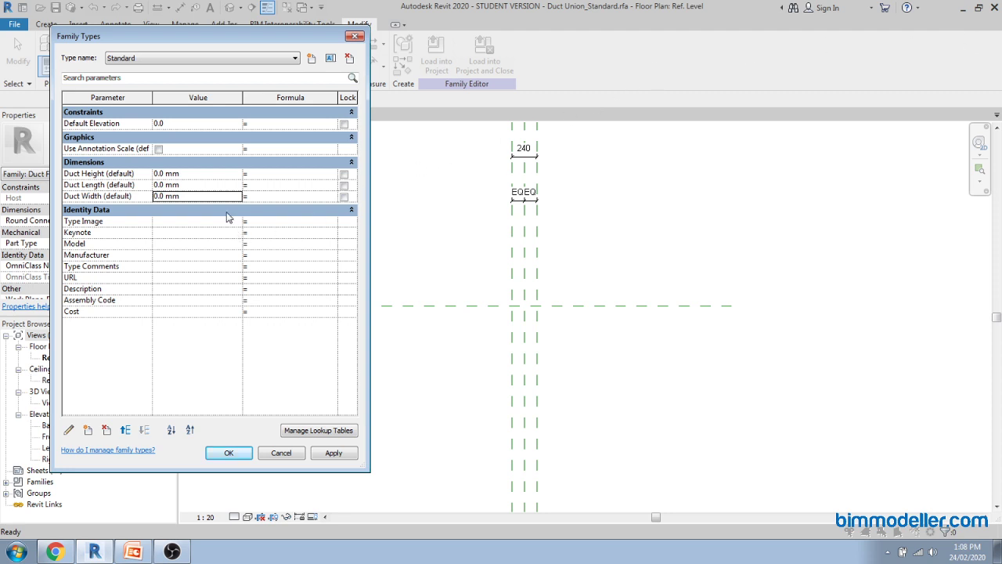
click(203, 175)
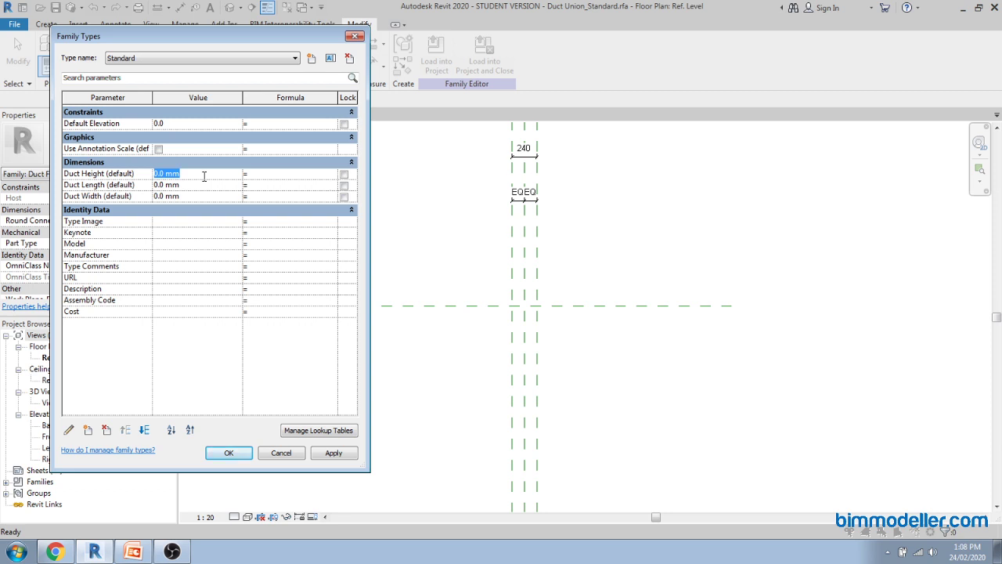
text(300)
key(Tab)
key(Tab)
click(213, 196)
text(30)
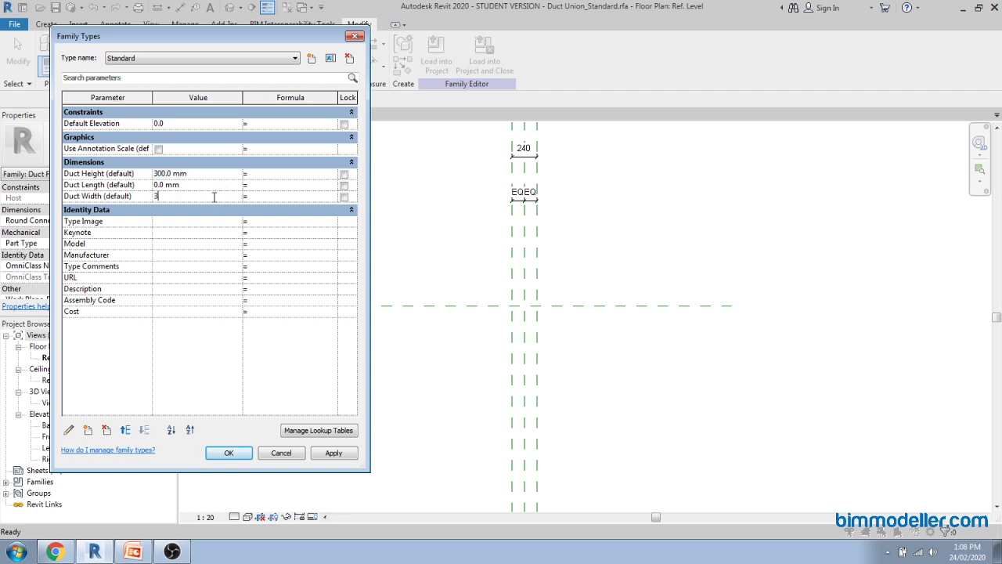
click(227, 188)
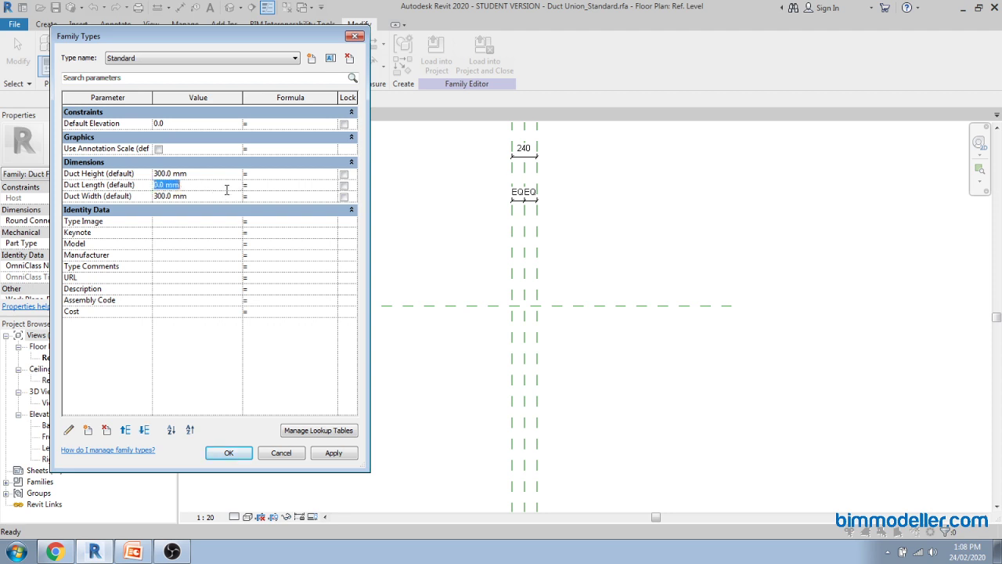
text(50)
key(Tab)
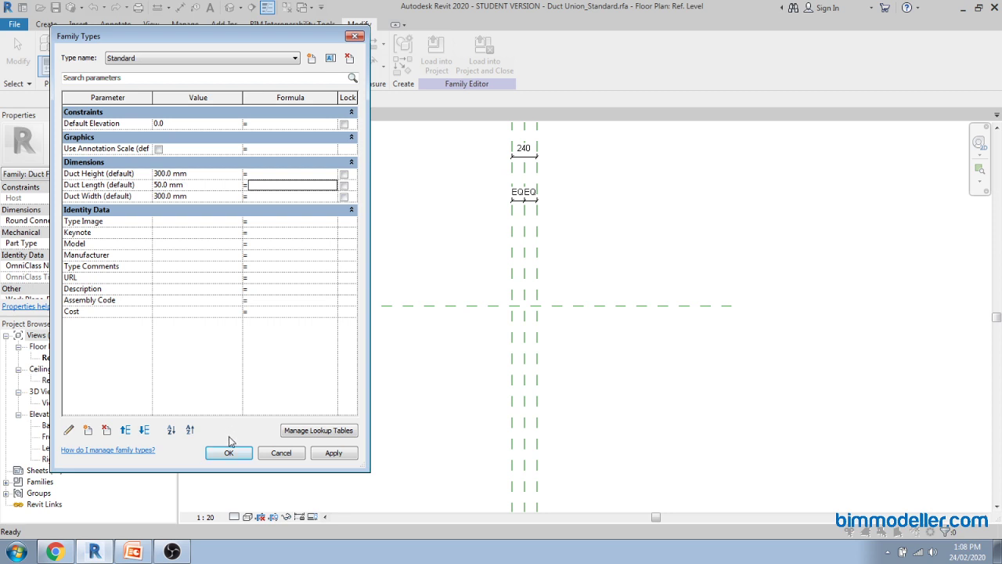
click(177, 280)
text(www)
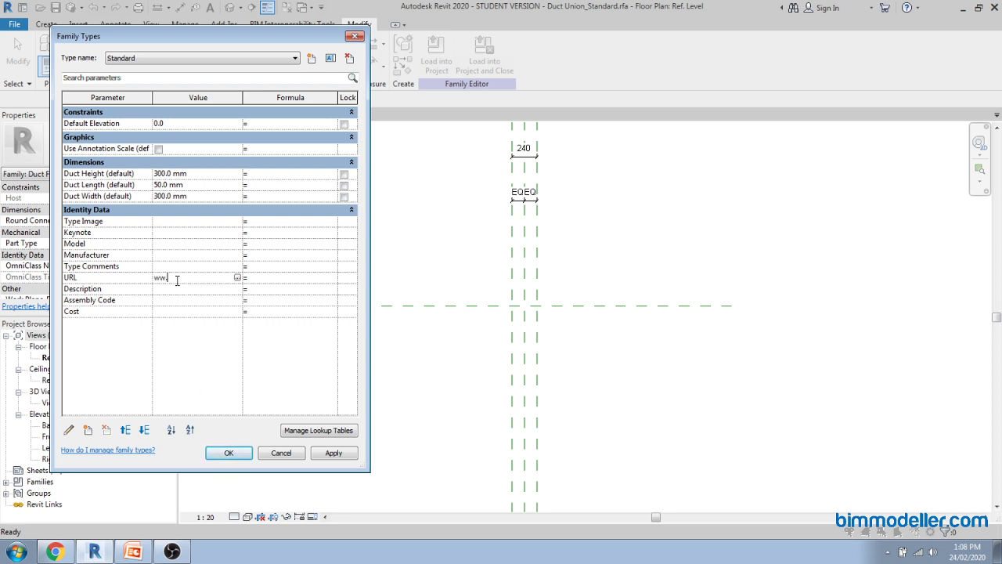
text(.bimmodeller.com)
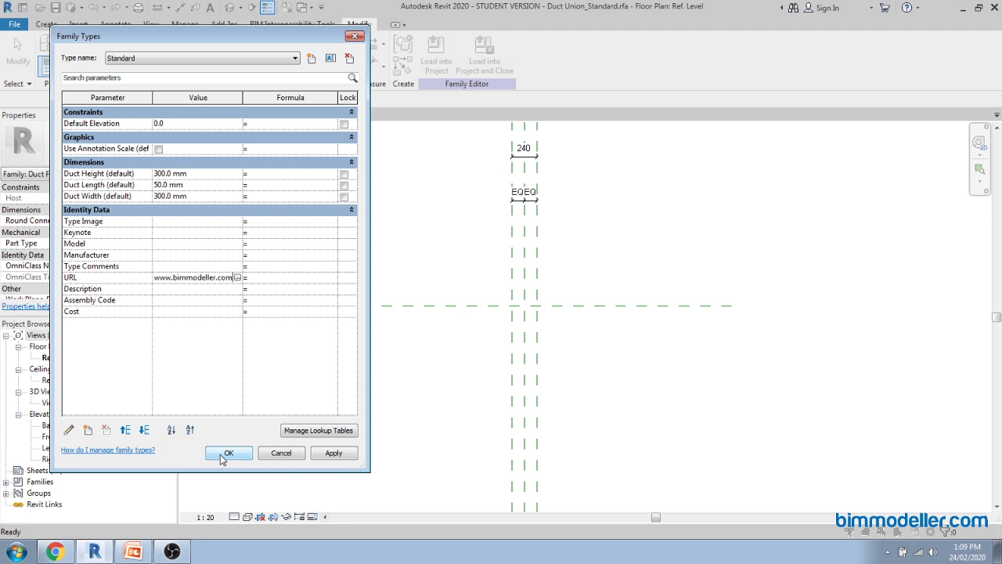
Apply the family type values, close the dialog and adjust the plan view
click(221, 454)
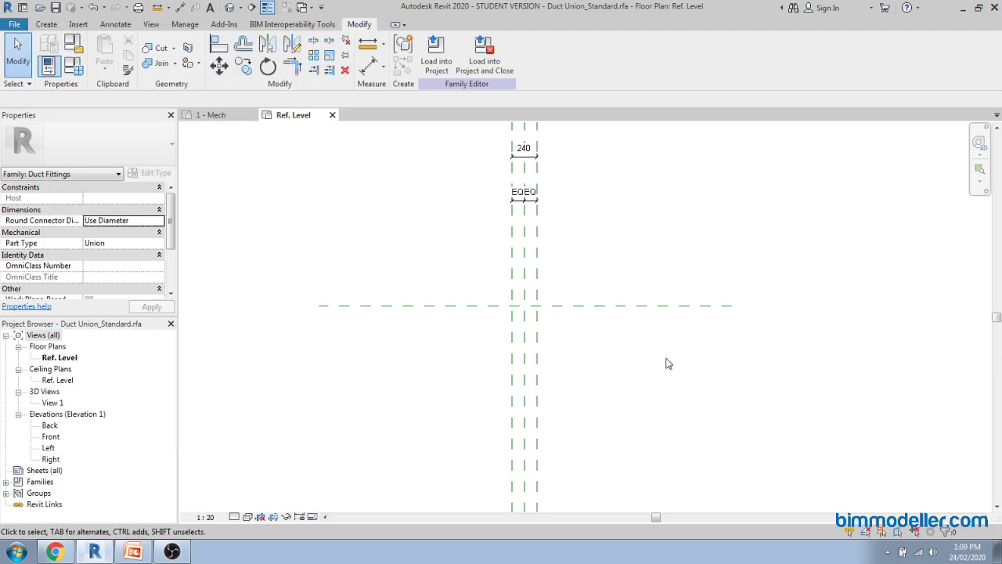
middle_drag(604, 351, 562, 342)
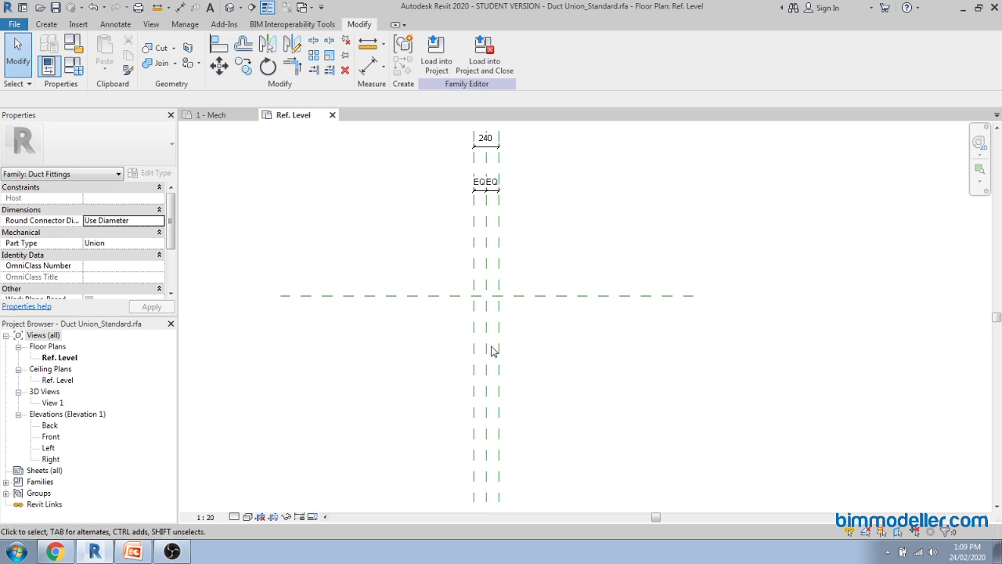
click(486, 152)
key(Escape)
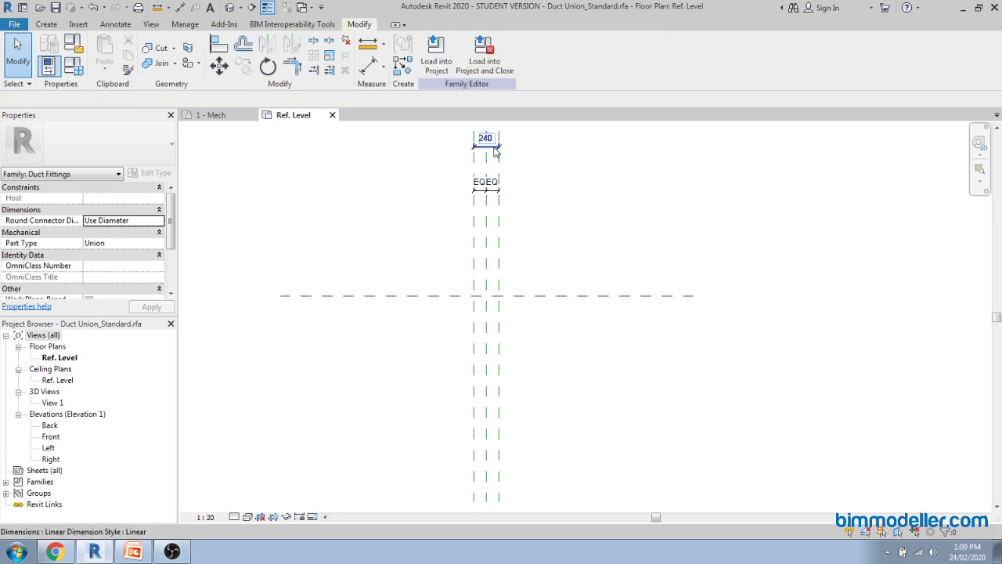
Label the 240 dimension with Duct Length so it reads Duct Length = 50
click(486, 152)
middle_drag(540, 165, 543, 227)
click(553, 53)
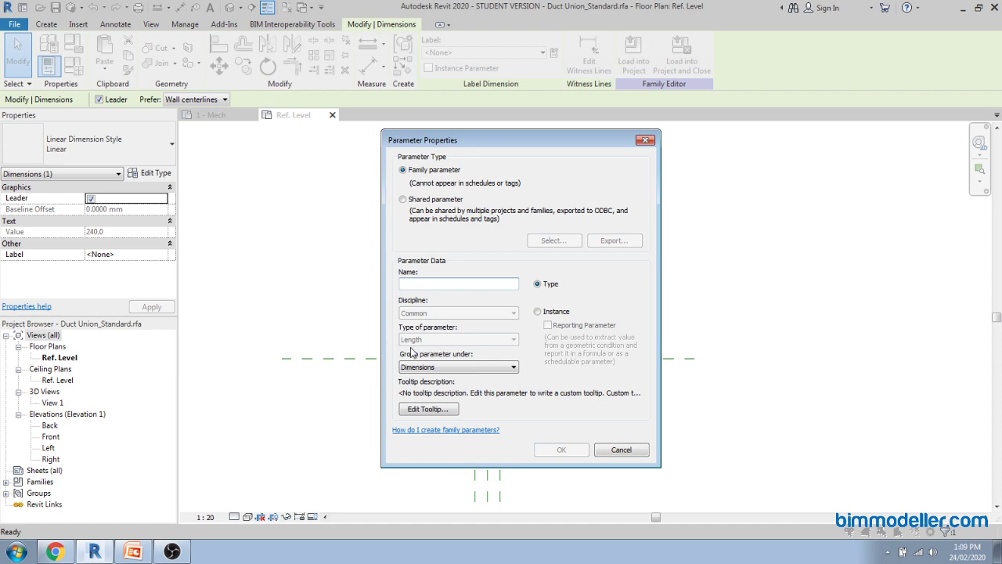
key(Escape)
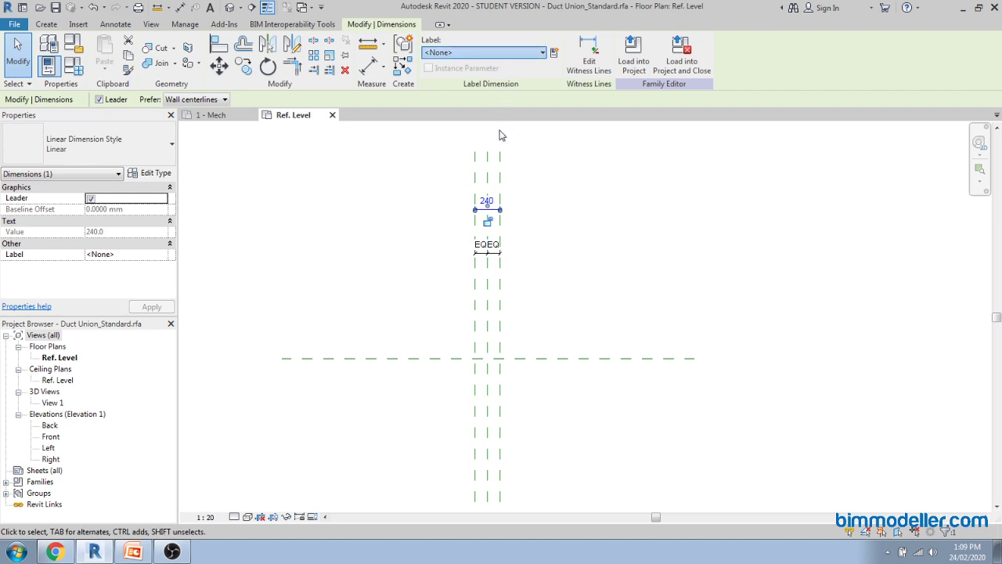
middle_drag(546, 329, 554, 288)
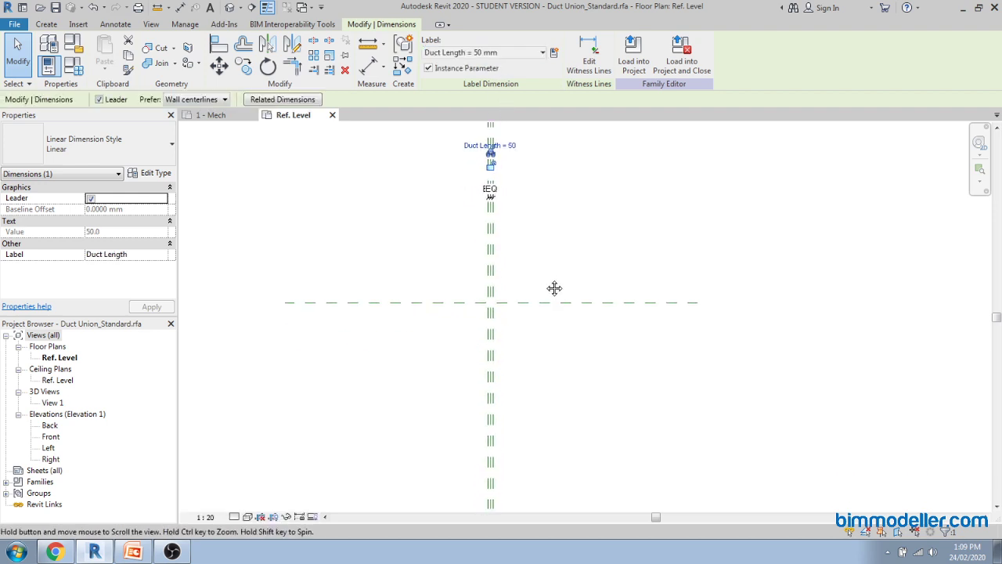
click(550, 400)
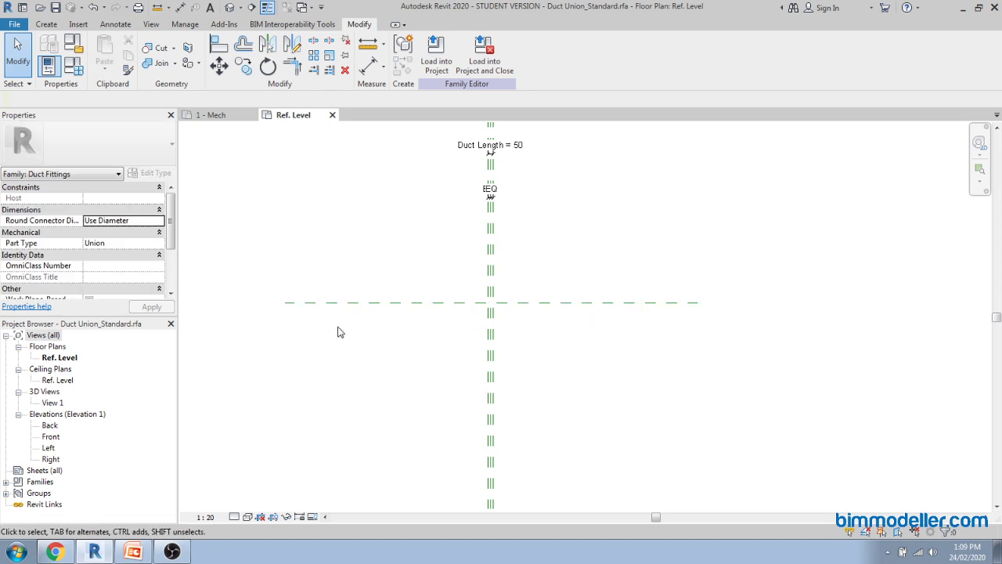
Open the Right elevation and start a new extrusion
double_click(50, 459)
scroll(526, 435, up, 3)
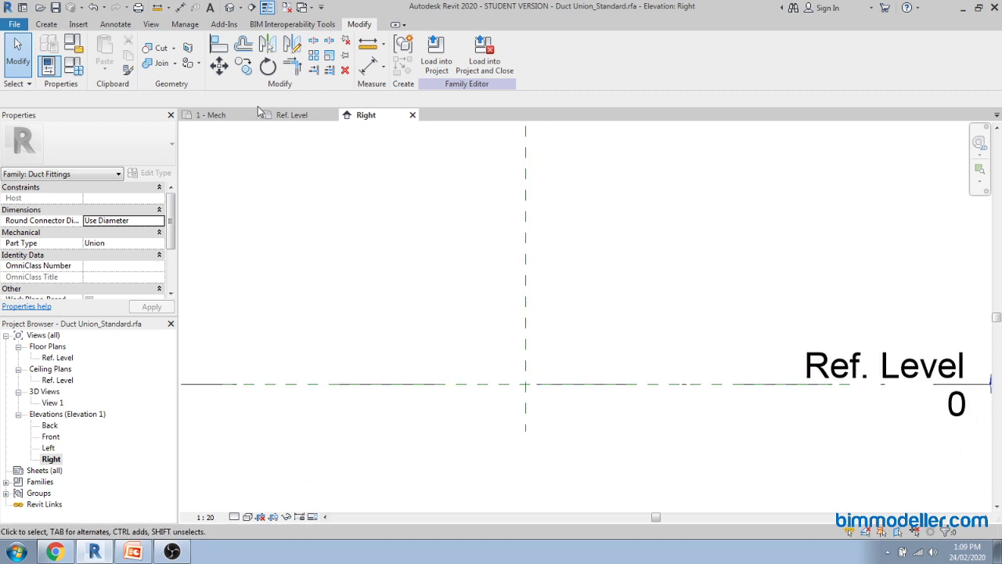
click(47, 24)
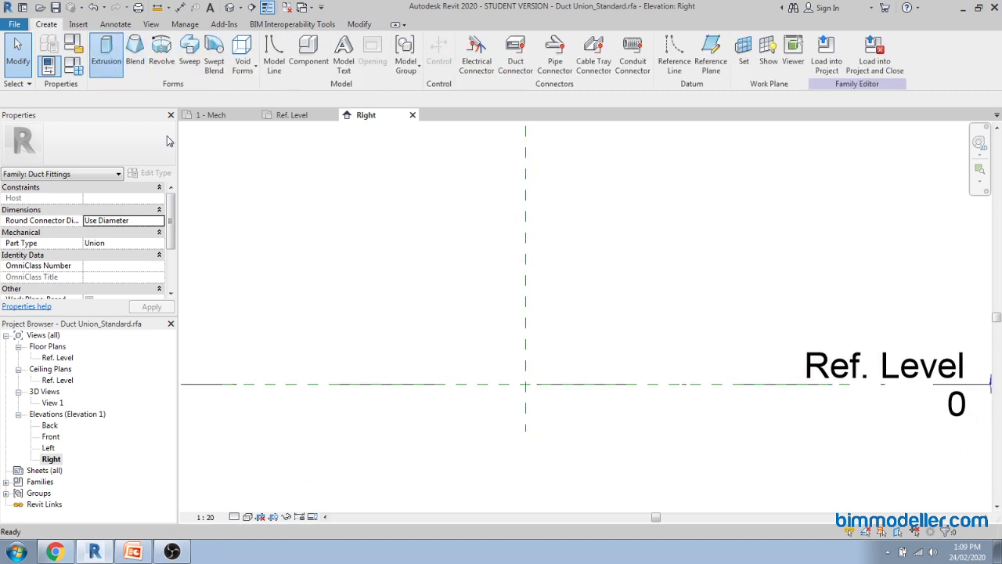
click(109, 51)
Sketch a roughly 355 by 360 rectangle around the reference-plane intersection
click(469, 41)
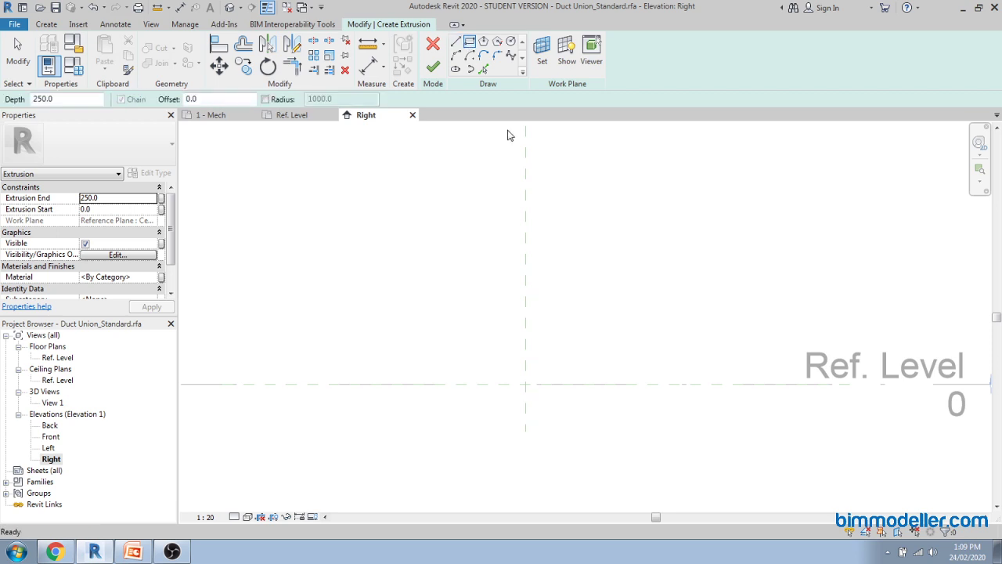
click(599, 432)
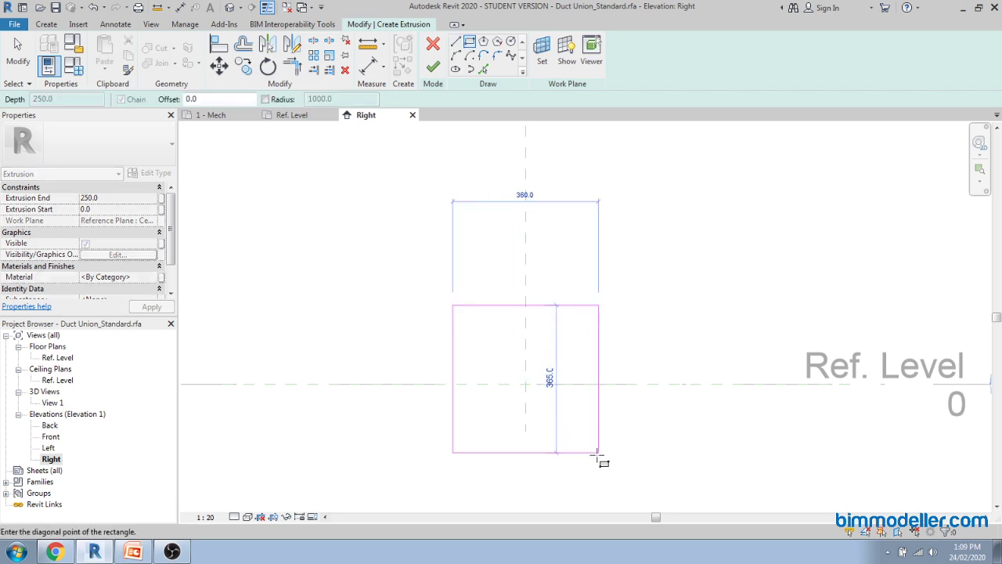
click(596, 450)
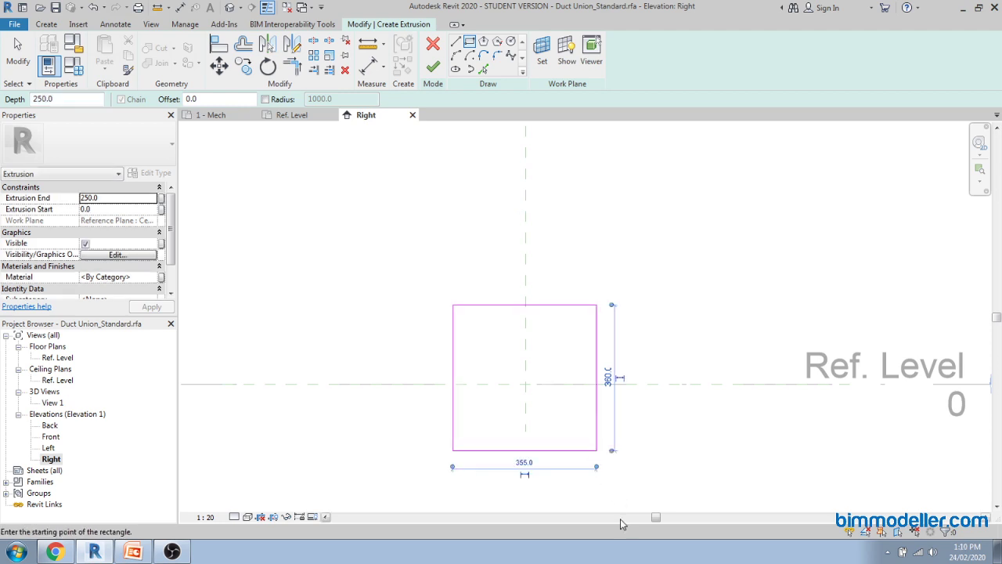
key(Escape)
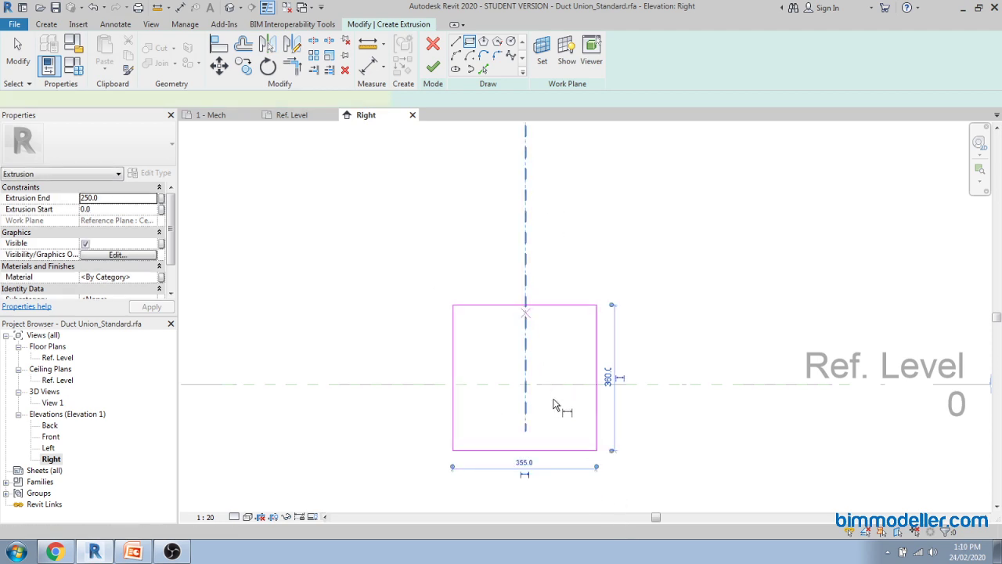
Glance at the Ref. Level floor plan, then return to the Right elevation
key(d)
key(i)
key(Escape)
double_click(52, 358)
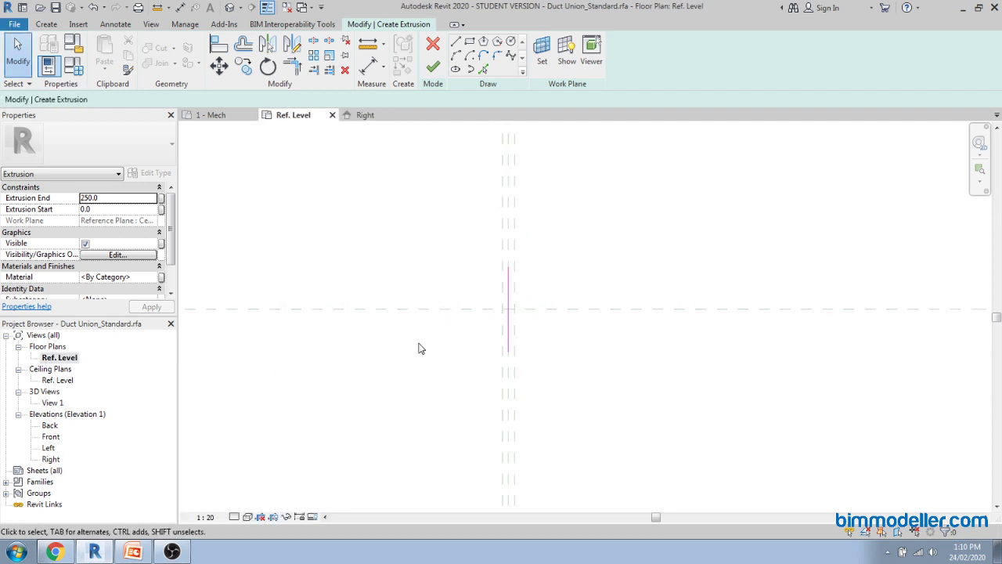
click(378, 114)
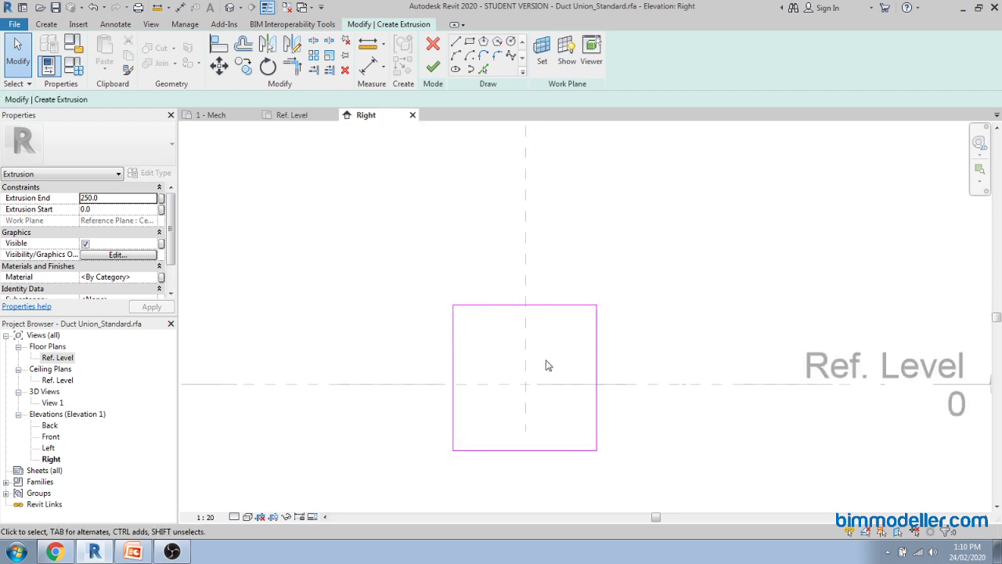
Dimension left edge, centre reference plane and right edge, and make the segments EQ
key(d)
key(i)
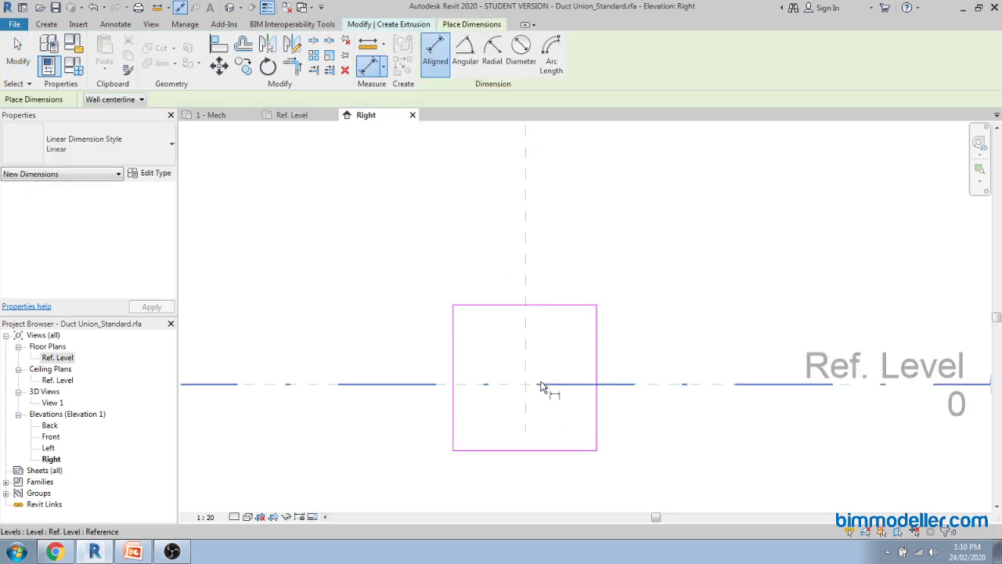
click(453, 335)
click(525, 335)
click(600, 335)
click(671, 219)
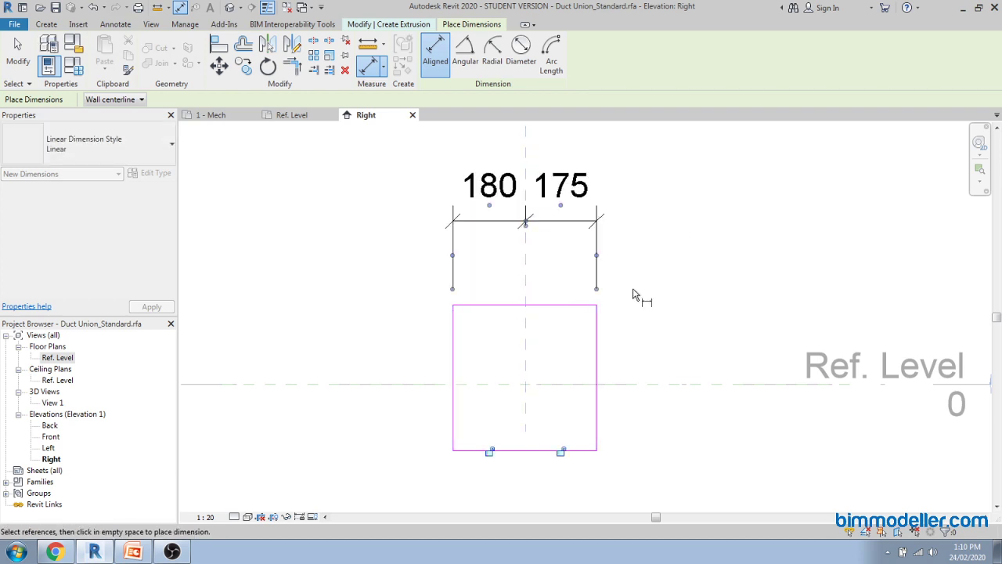
scroll(470, 348, down, 2)
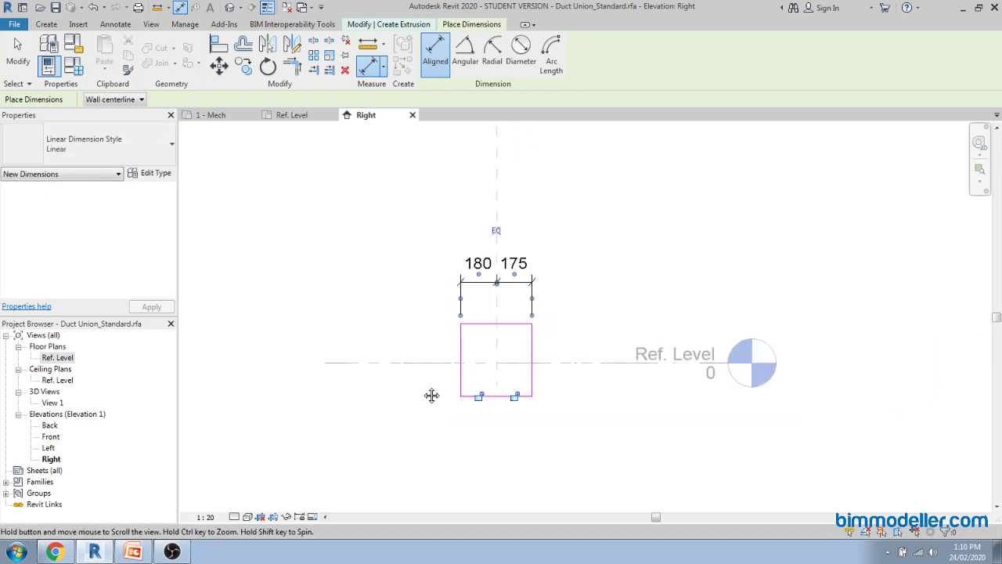
scroll(425, 391, up, 2)
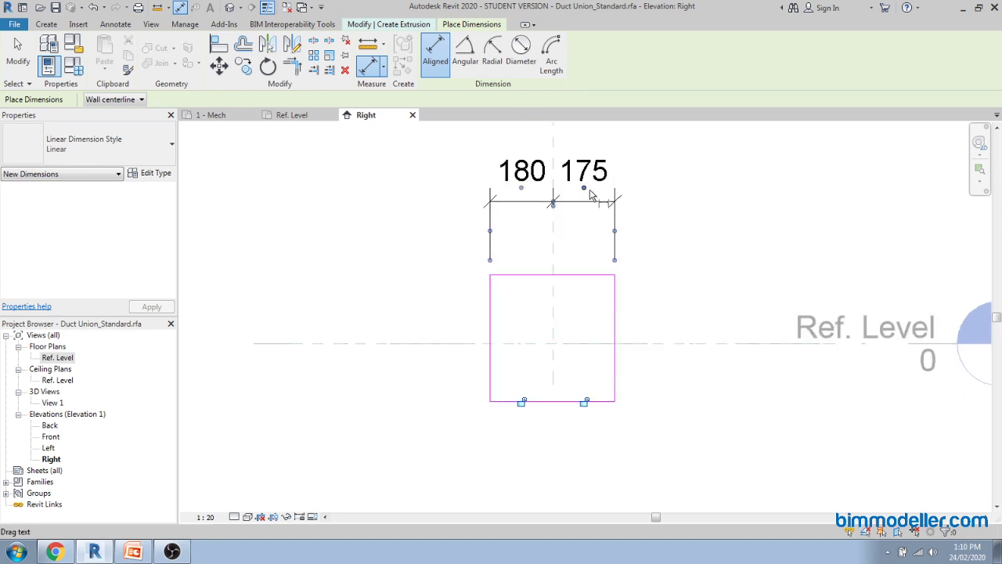
scroll(558, 226, down, 3)
click(548, 190)
scroll(525, 278, up, 1)
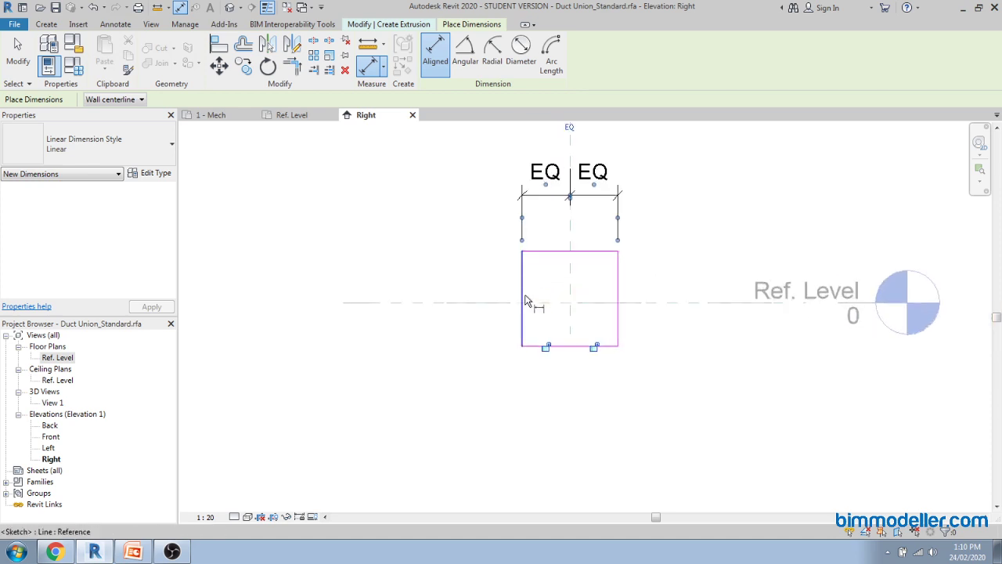
Dimension top edge, Ref. Level and bottom edge, and make the vertical segments EQ
click(539, 250)
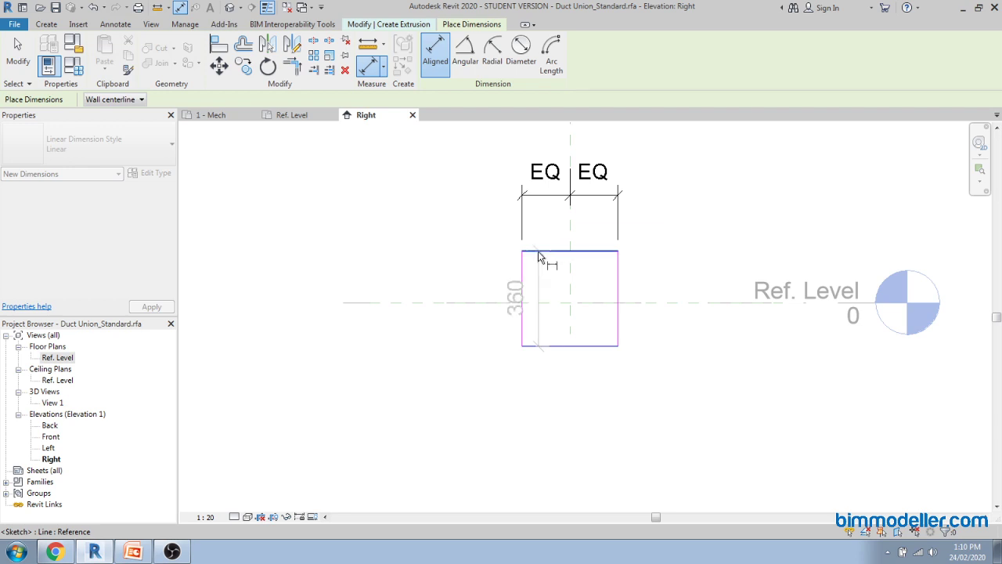
click(542, 304)
click(537, 346)
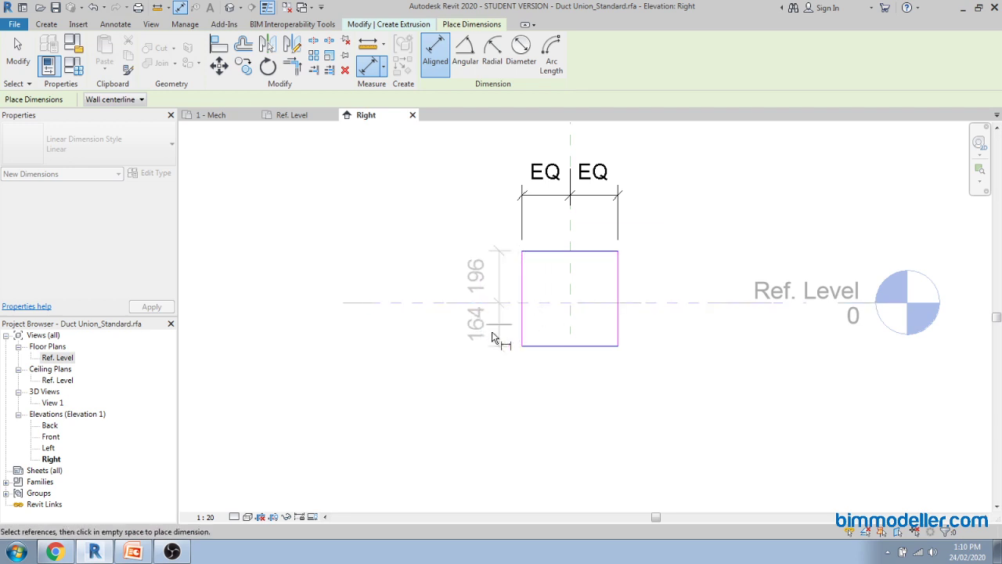
click(476, 325)
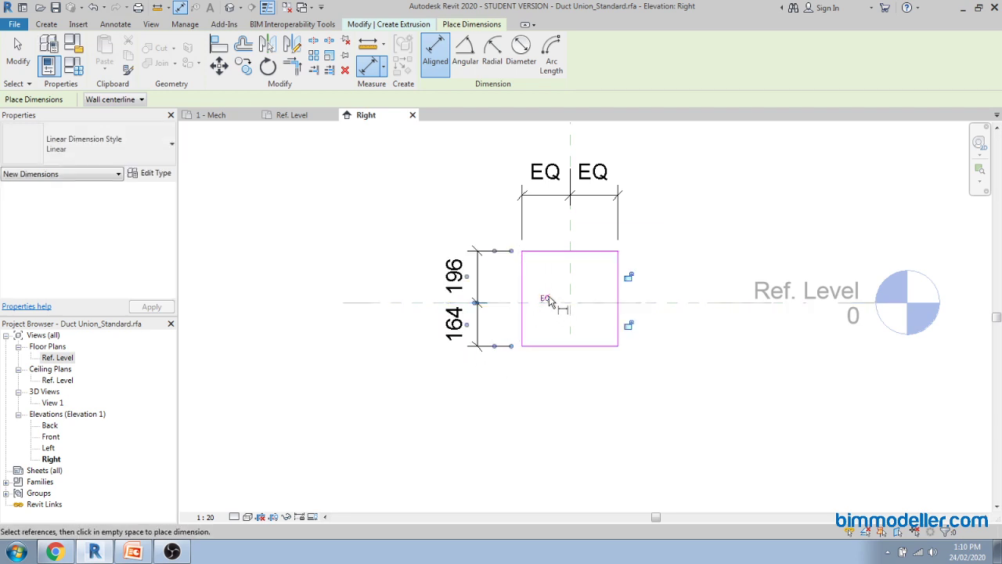
click(546, 300)
middle_drag(551, 385, 513, 395)
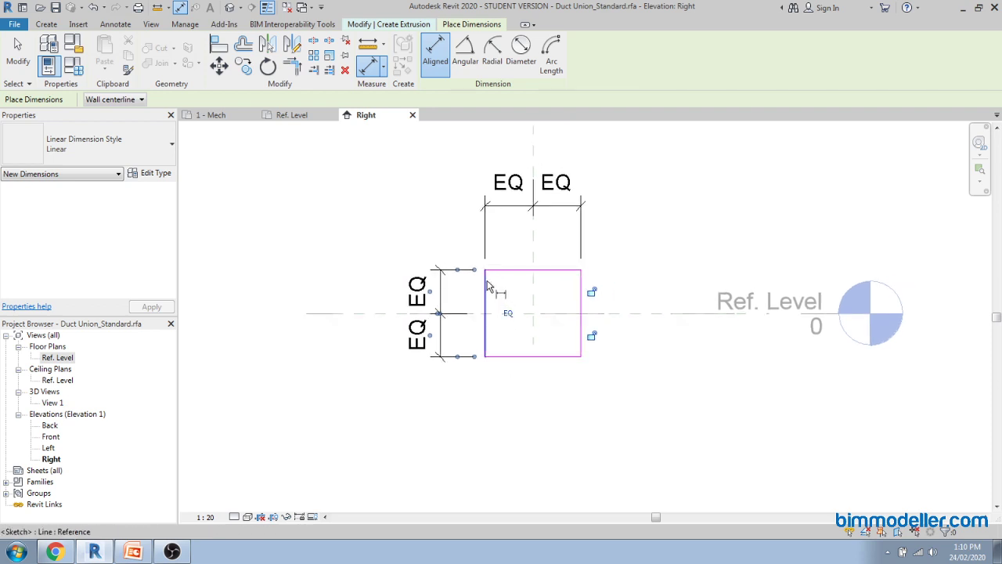
Add the overall 360 width and 328 height dimensions to the sketch
click(487, 287)
click(581, 286)
click(615, 161)
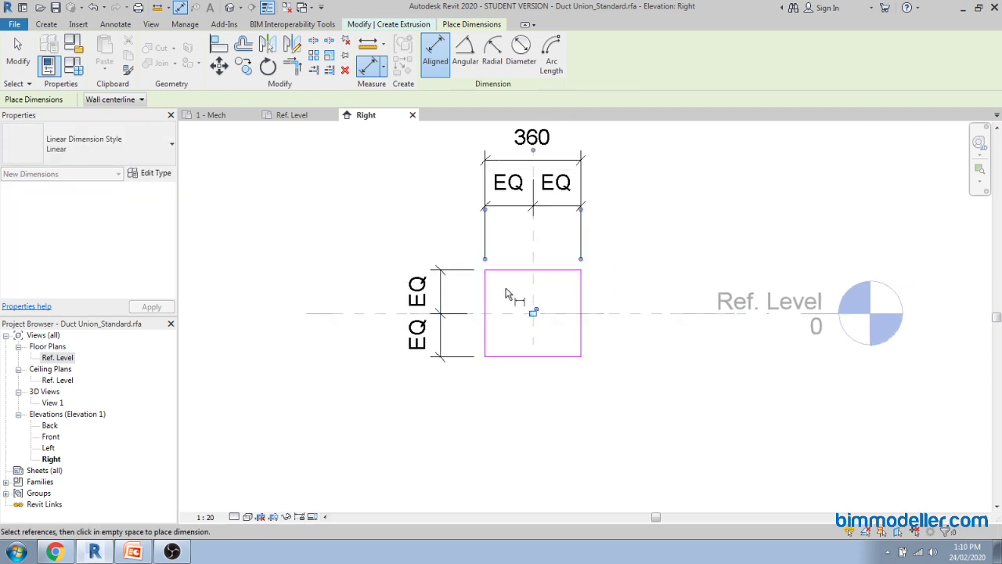
click(509, 271)
click(511, 357)
click(383, 378)
key(Escape)
key(Escape)
click(486, 231)
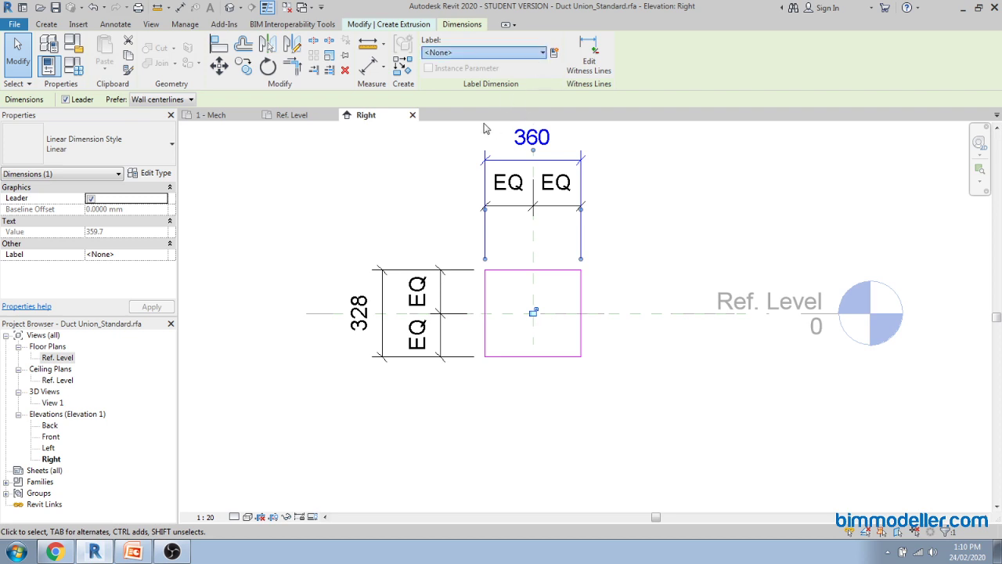
Label the 360 dimension Duct Width and the 328 dimension Duct Height, making a 300 square
key(Down)
click(358, 313)
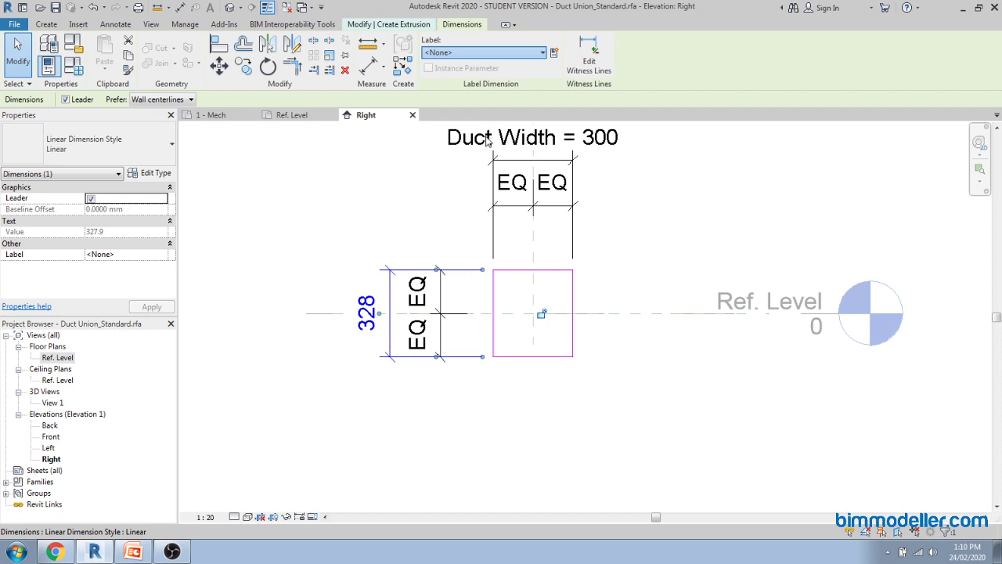
key(Down)
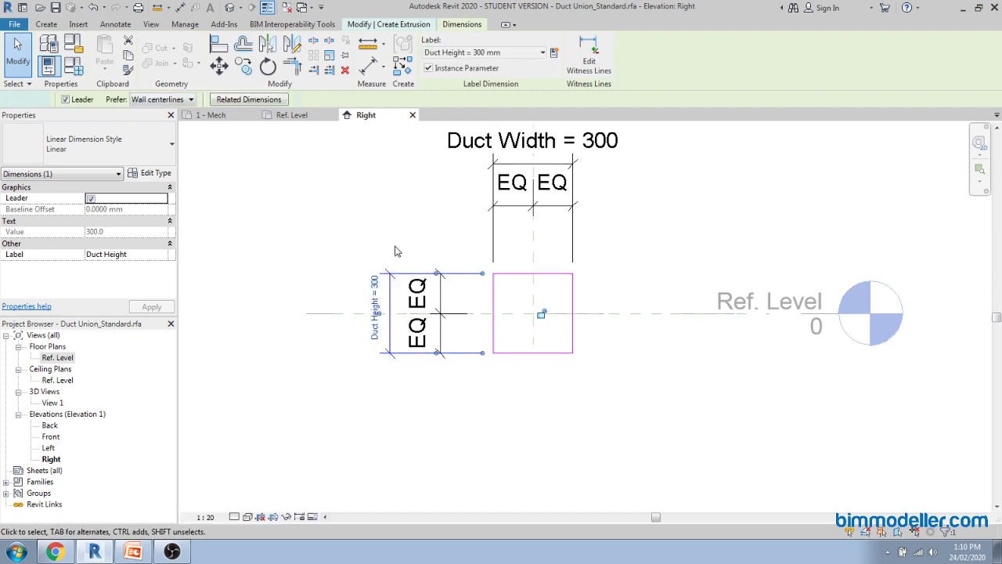
click(395, 230)
scroll(585, 350, down, 3)
scroll(575, 365, up, 2)
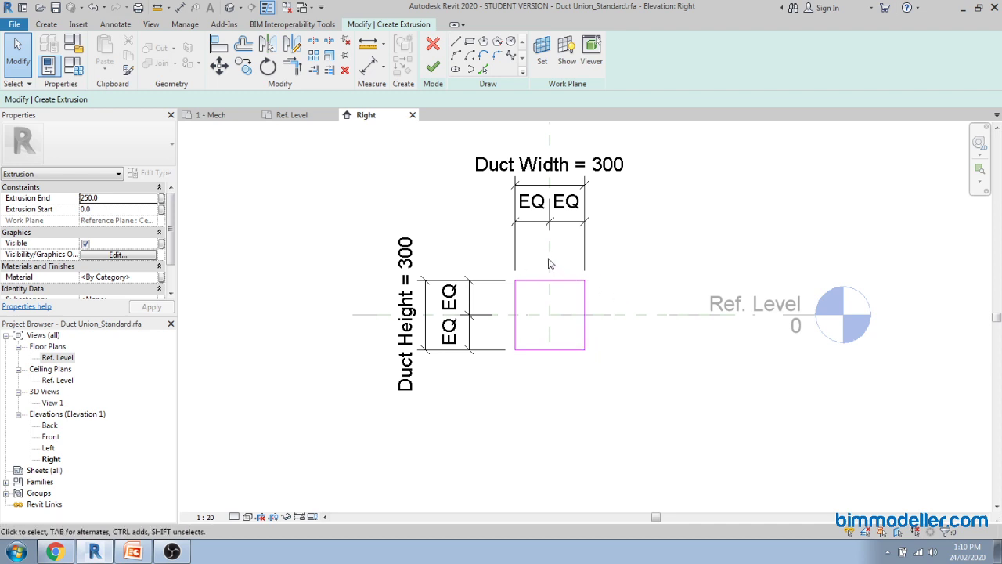
scroll(550, 263, down, 2)
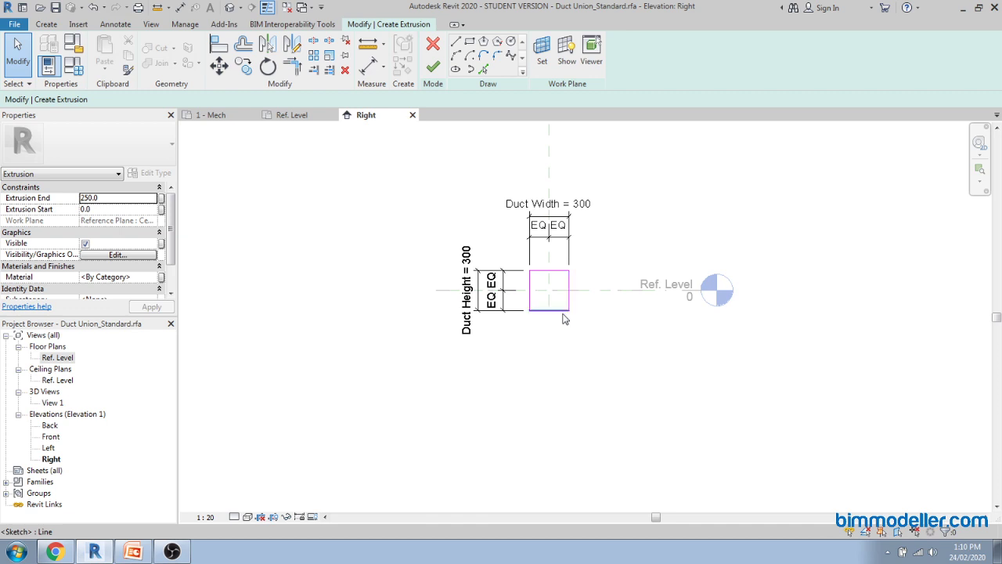
scroll(552, 317, up, 2)
Finish the extrusion and align-lock its left and right faces to the Ref. Level reference planes
click(433, 69)
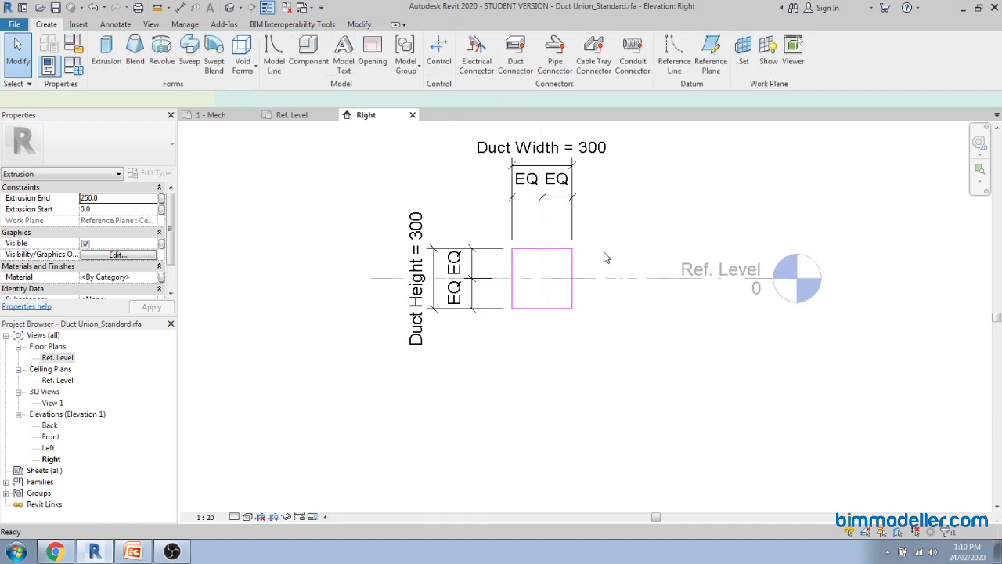
double_click(55, 357)
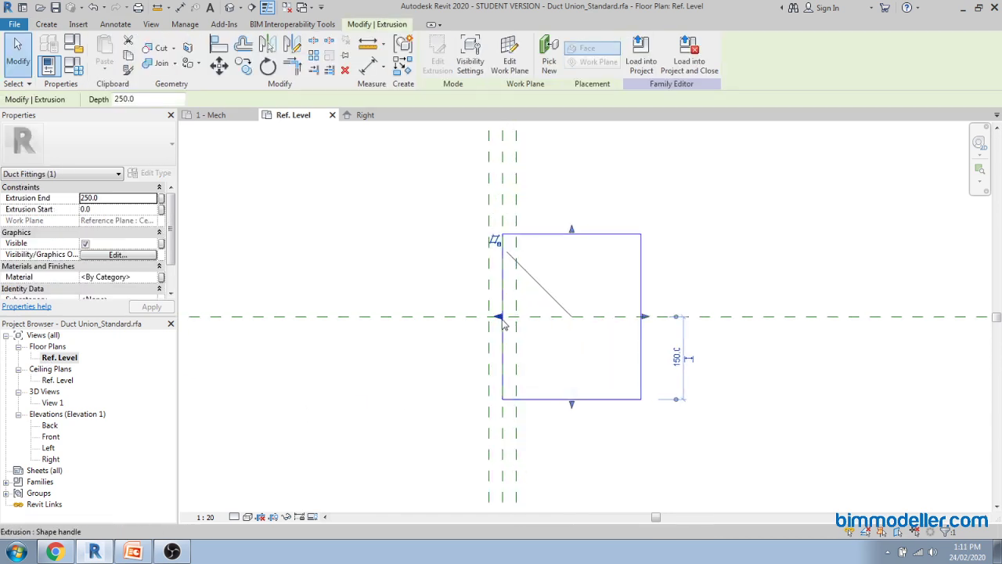
drag(498, 323, 492, 318)
key(a)
key(l)
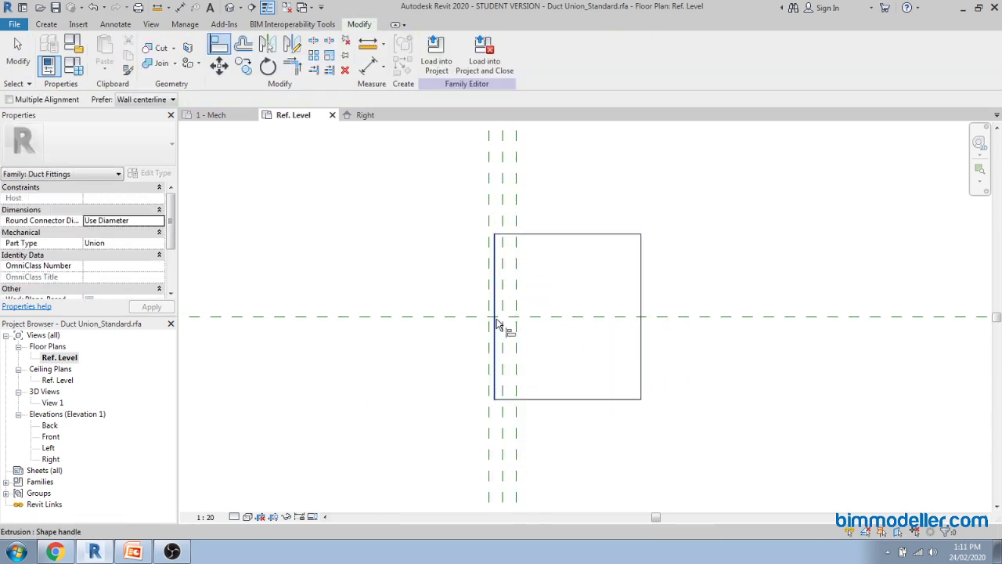
click(490, 212)
click(494, 288)
click(516, 288)
click(641, 306)
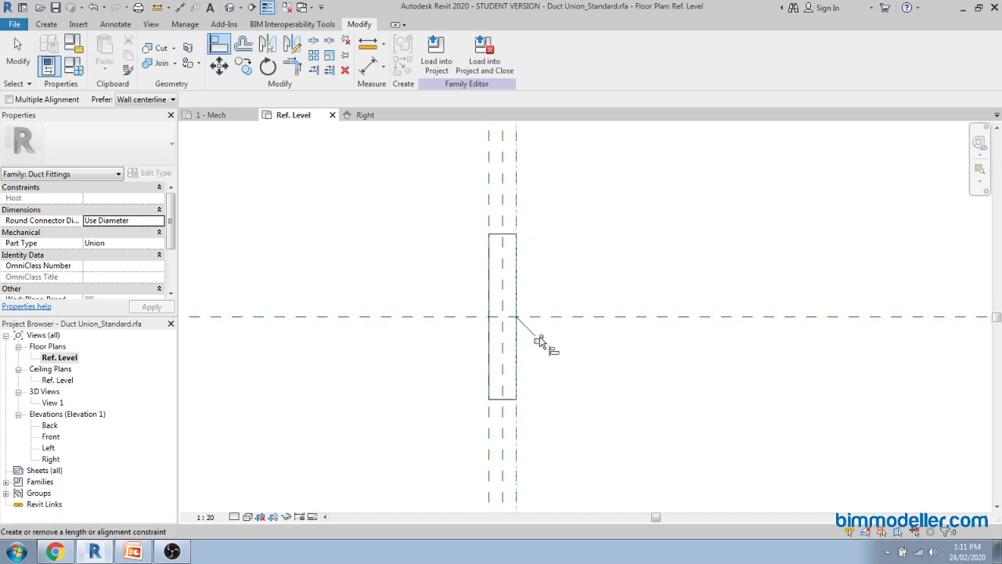
scroll(517, 348, down, 3)
key(Escape)
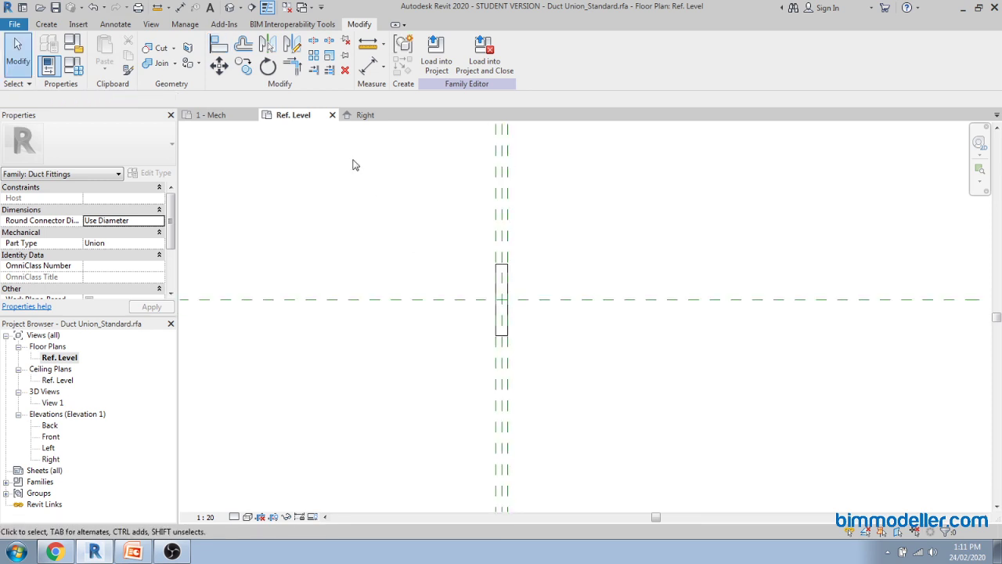
Show the extrusion shaded in the Default 3D View at an isometric angle
click(231, 7)
mouse_move(422, 364)
shift+middle_down()
mouse_move(405, 237)
mouse_move(353, 293)
shift+middle_up()
key(s)
key(d)
shift+middle_drag(381, 328, 414, 383)
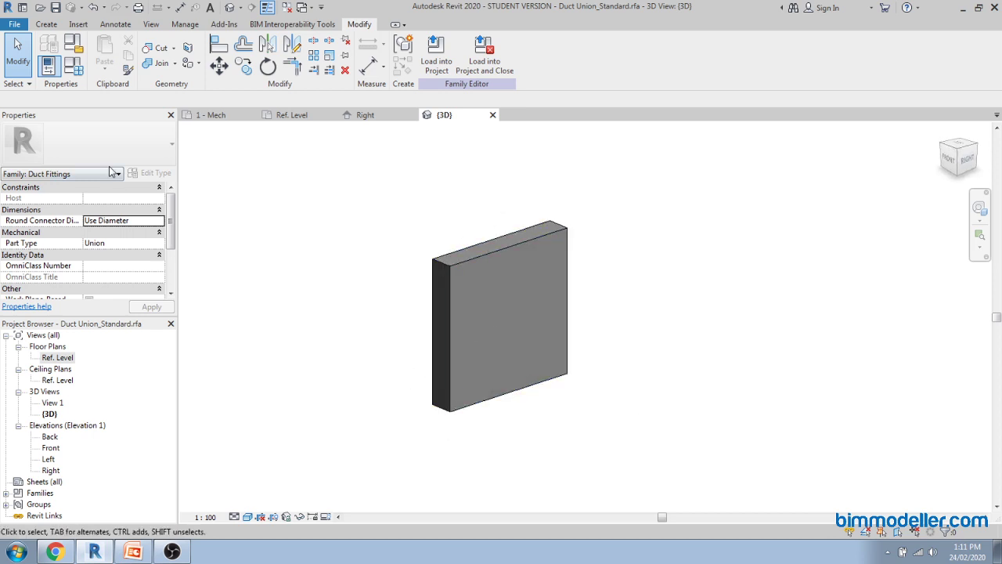
Flex the family by setting Duct Width to 260 mm, applying it, and closing Family Types
click(75, 65)
click(203, 174)
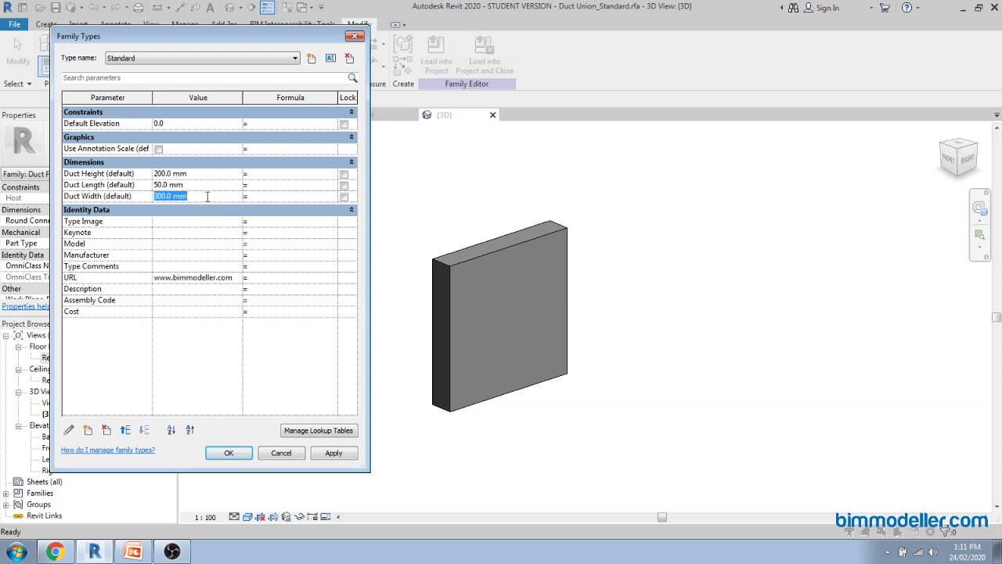
click(207, 199)
text(260)
click(341, 456)
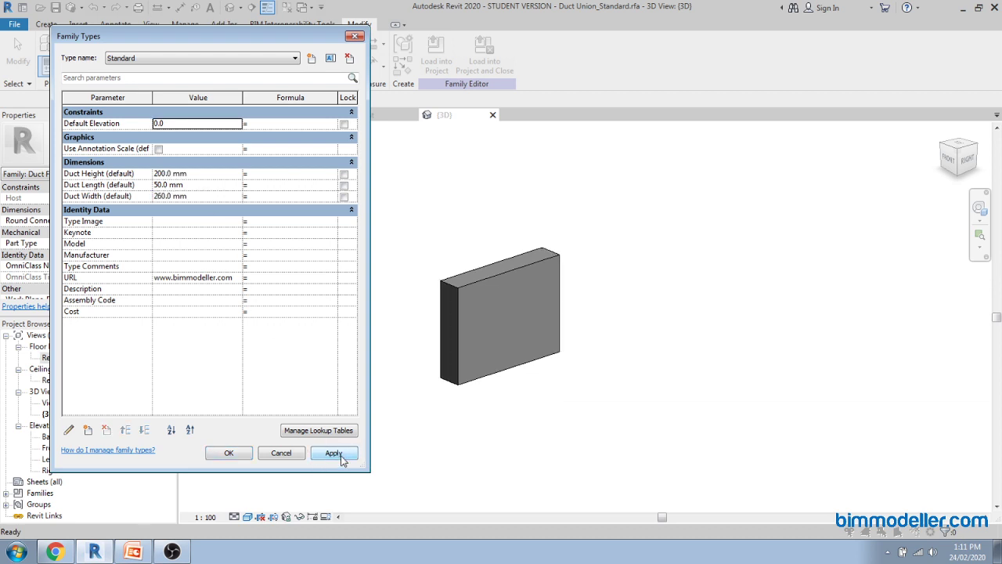
click(228, 454)
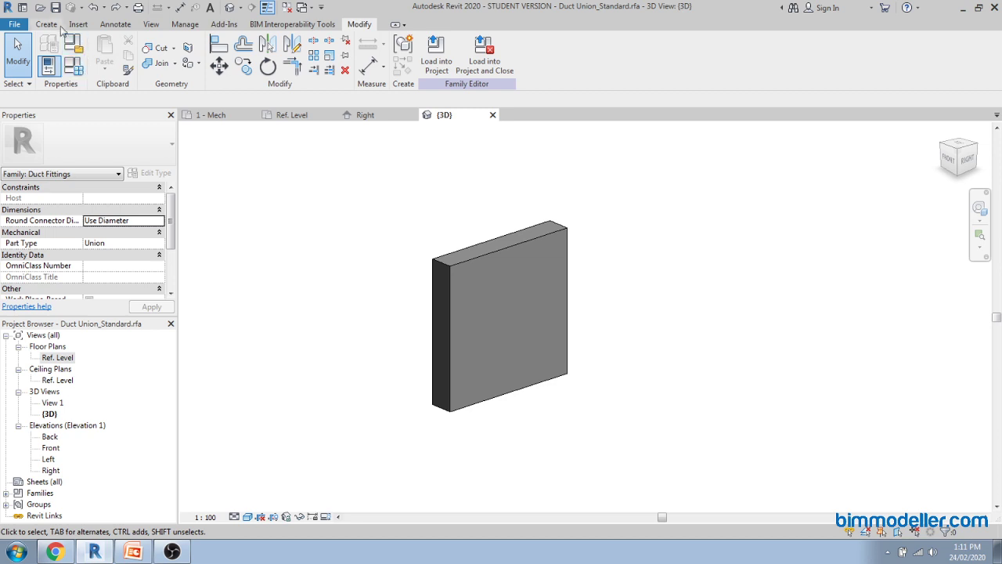
click(47, 24)
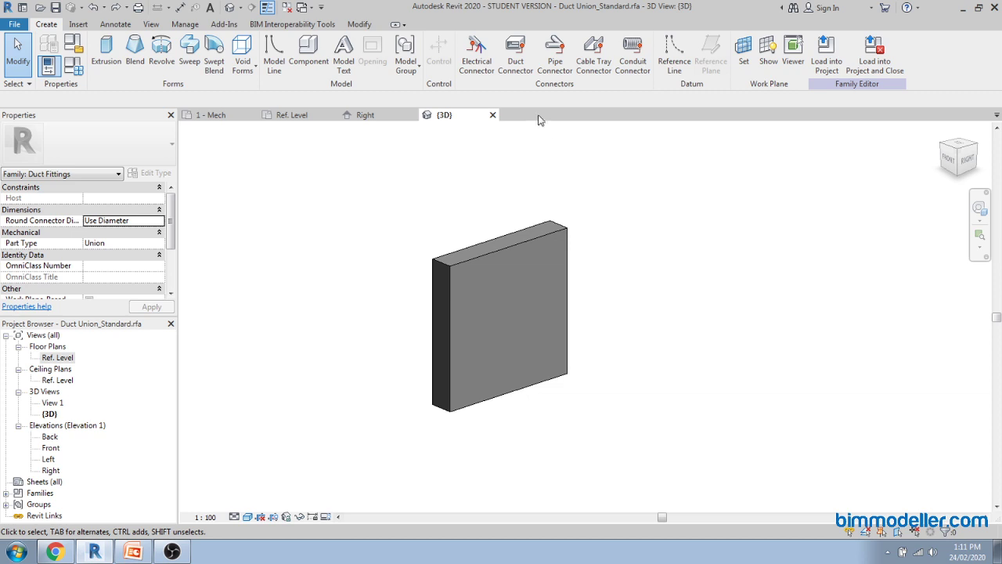
Place a duct connector on the front face and another on the opposite face of the box
click(517, 69)
click(515, 247)
shift+middle_drag(427, 311, 604, 346)
click(516, 274)
shift+middle_drag(678, 320, 540, 336)
key(Escape)
key(Escape)
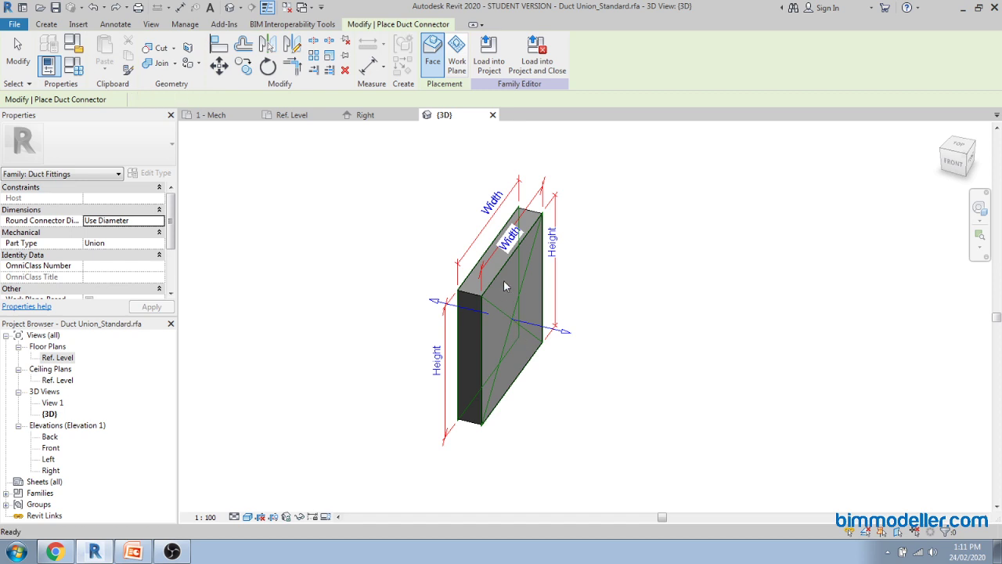
Link the two duct connectors together
click(500, 249)
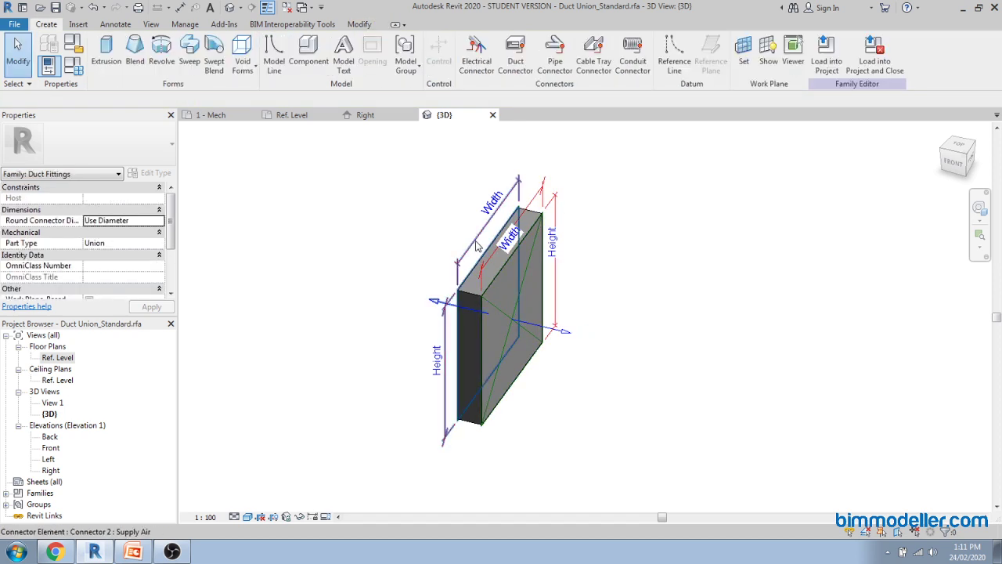
shift+middle_drag(480, 249, 504, 132)
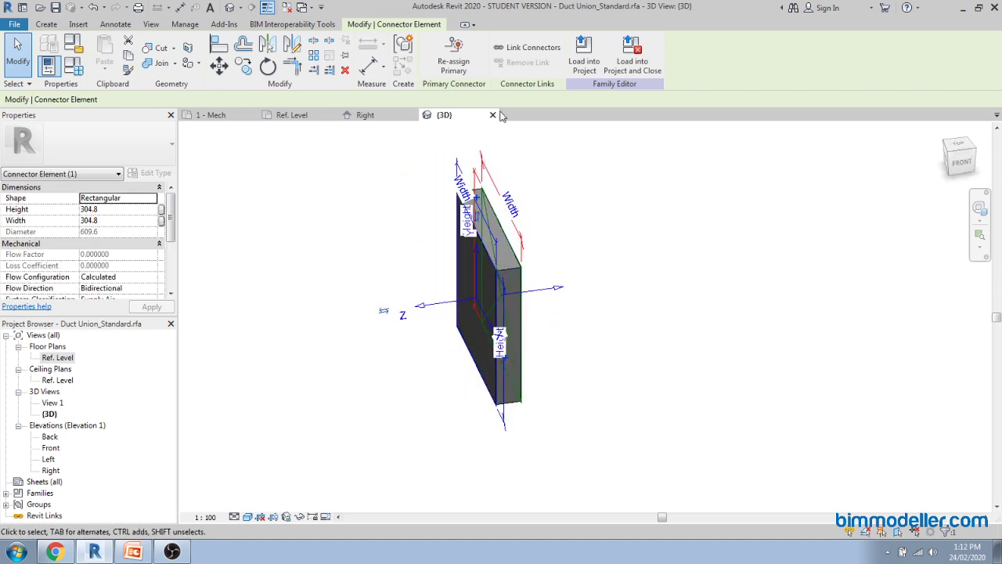
shift+middle_drag(647, 281, 647, 359)
scroll(502, 336, up, 2)
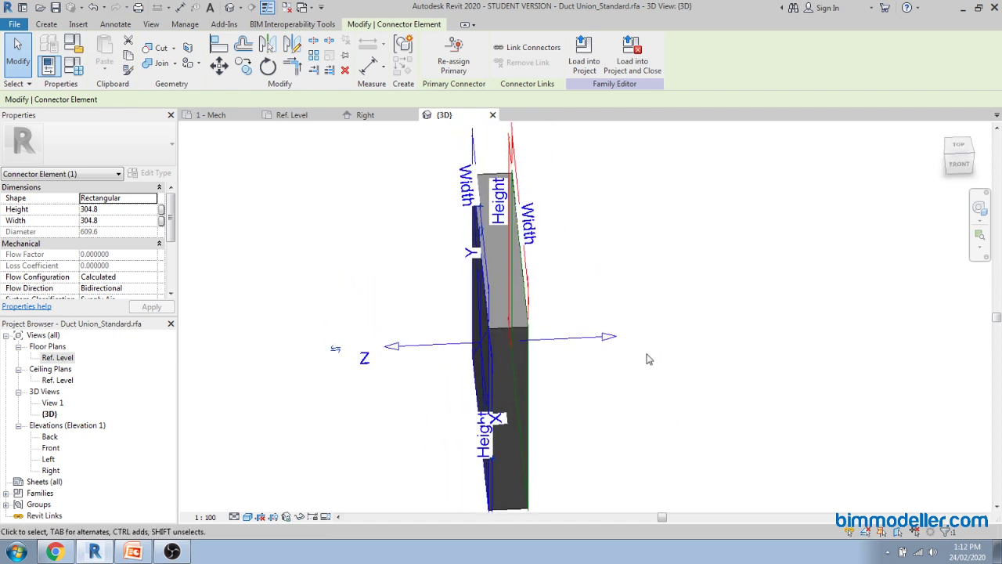
click(525, 47)
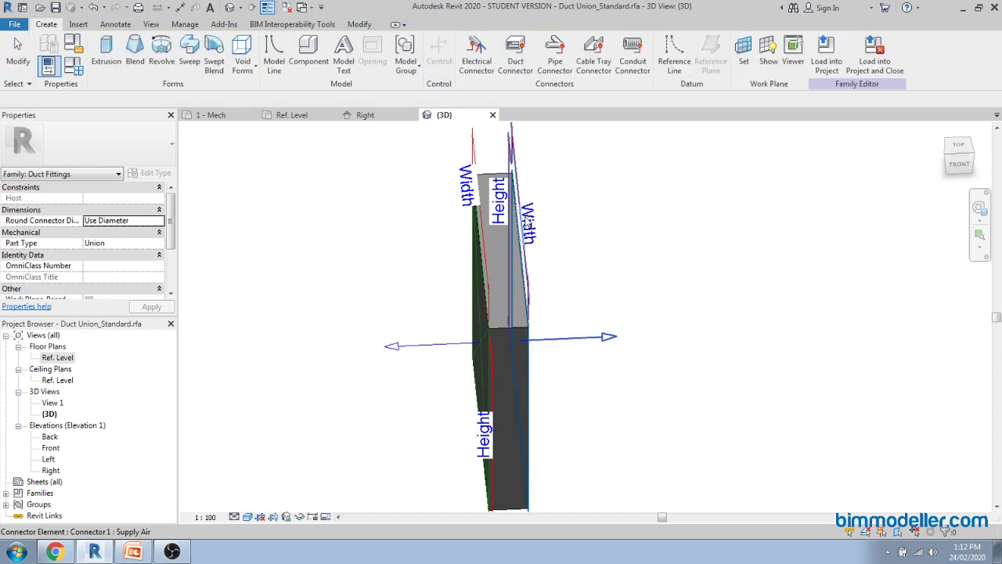
click(398, 256)
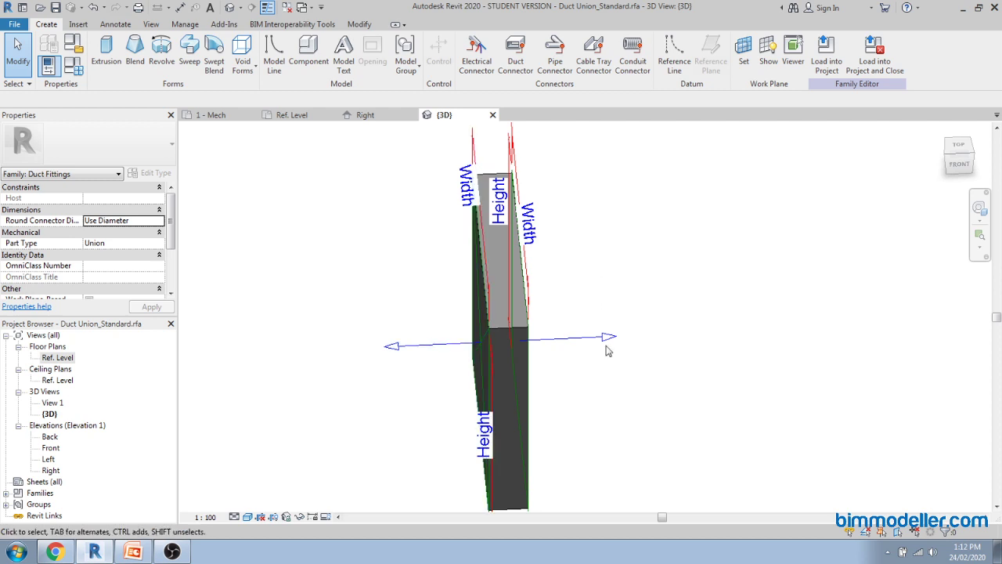
scroll(654, 327, down, 3)
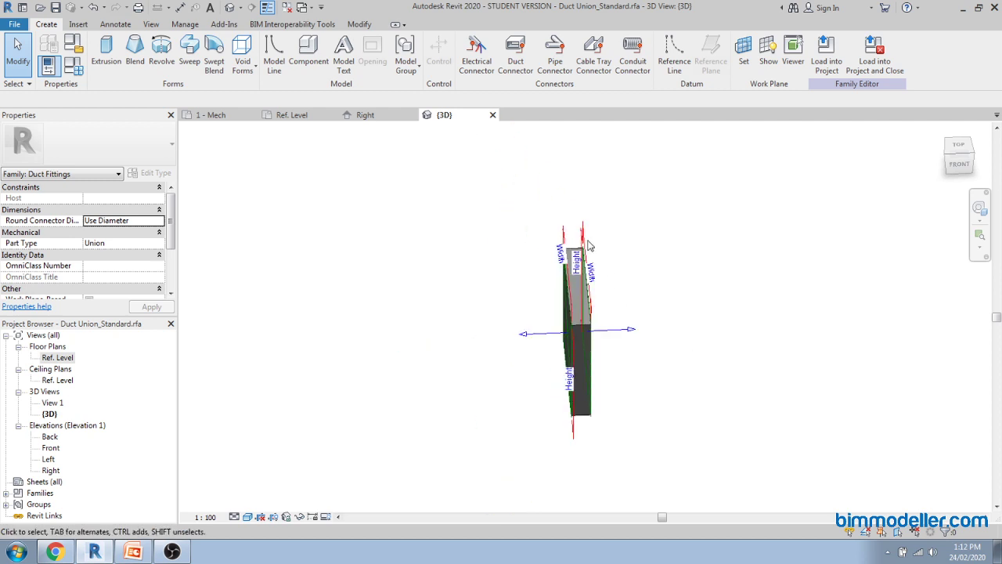
Select a connector to inspect its properties while orbiting the box, then deselect it
click(591, 246)
scroll(595, 313, up, 5)
shift+middle_drag(602, 344, 625, 361)
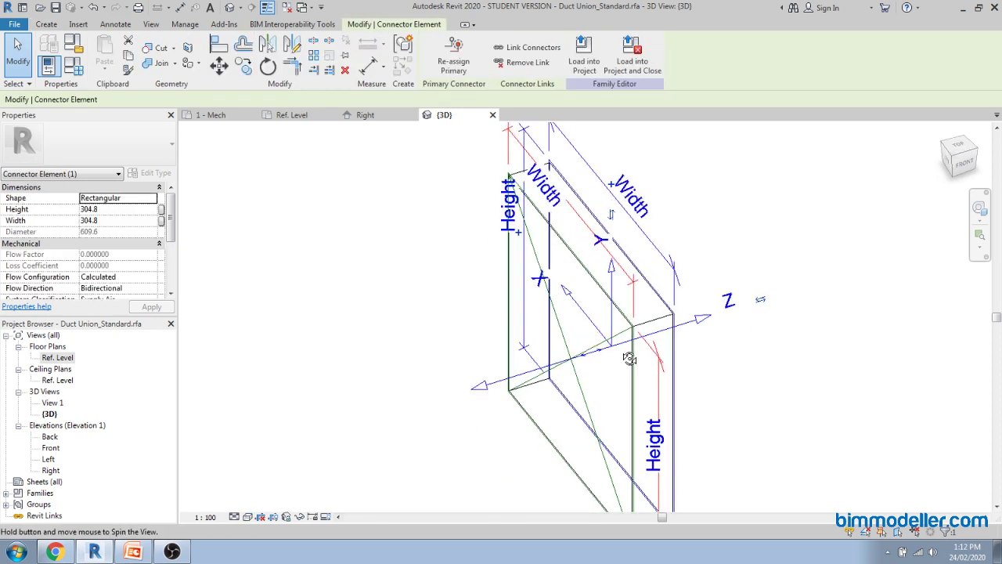
scroll(669, 312, up, 5)
scroll(669, 312, down, 5)
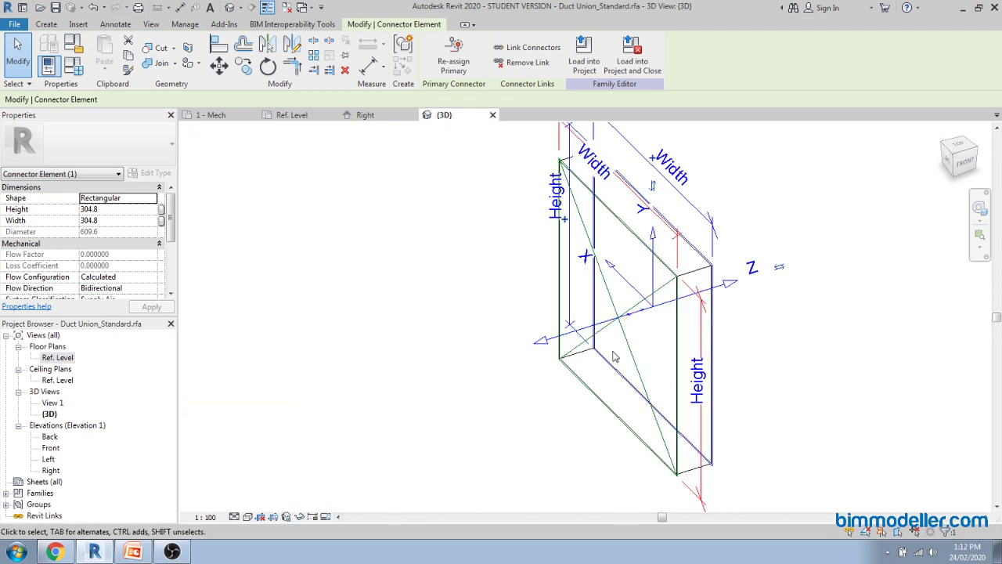
scroll(628, 365, down, 3)
mouse_move(509, 359)
shift+middle_down()
mouse_move(683, 388)
mouse_move(579, 350)
mouse_move(619, 358)
mouse_move(621, 302)
mouse_move(610, 365)
mouse_move(655, 380)
shift+middle_up()
key(Escape)
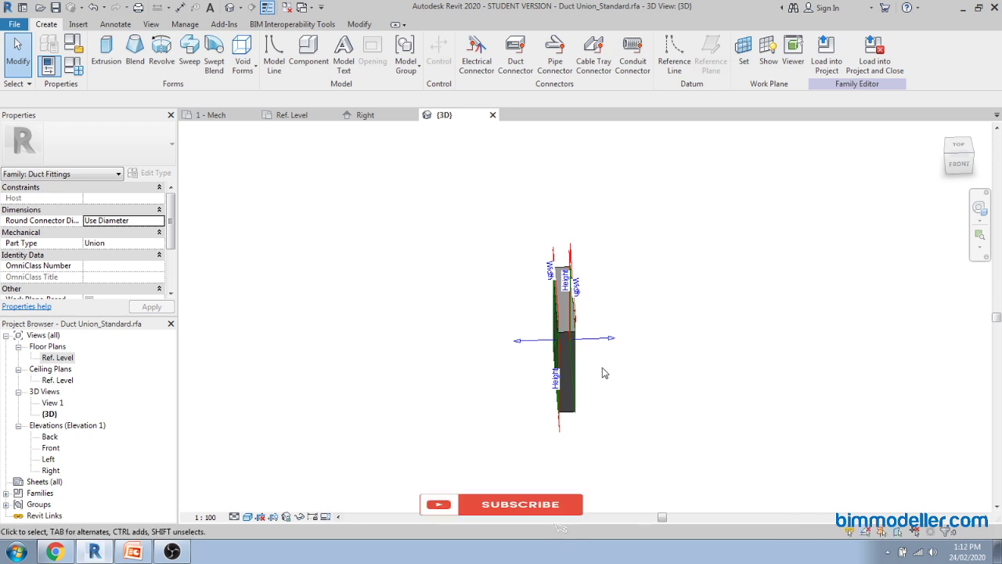
Return to the Ref. Level floor plan and start Model Line in the Duct Fittings subcategory
middle_drag(651, 357, 609, 356)
double_click(59, 357)
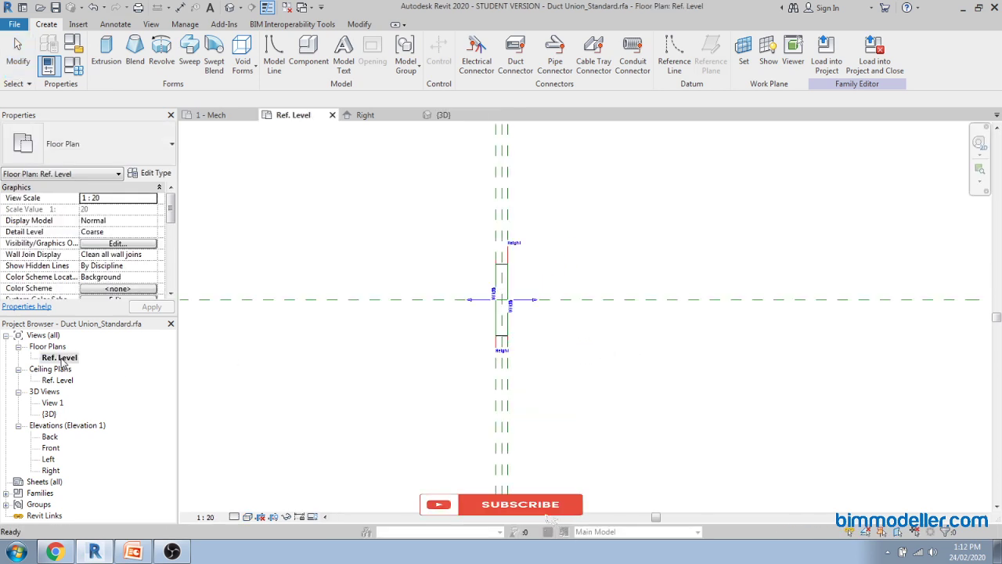
scroll(485, 306, up, 4)
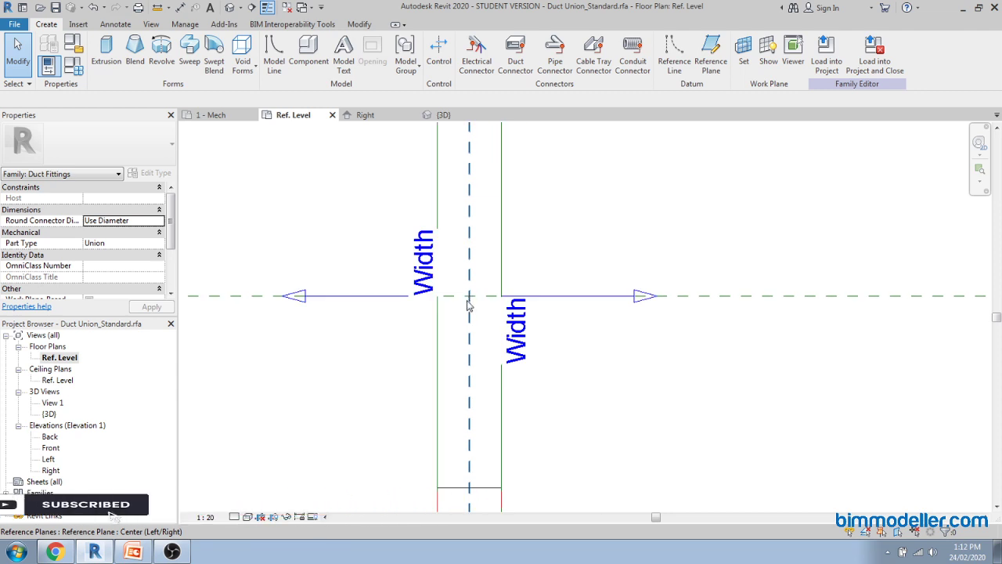
middle_drag(472, 307, 497, 353)
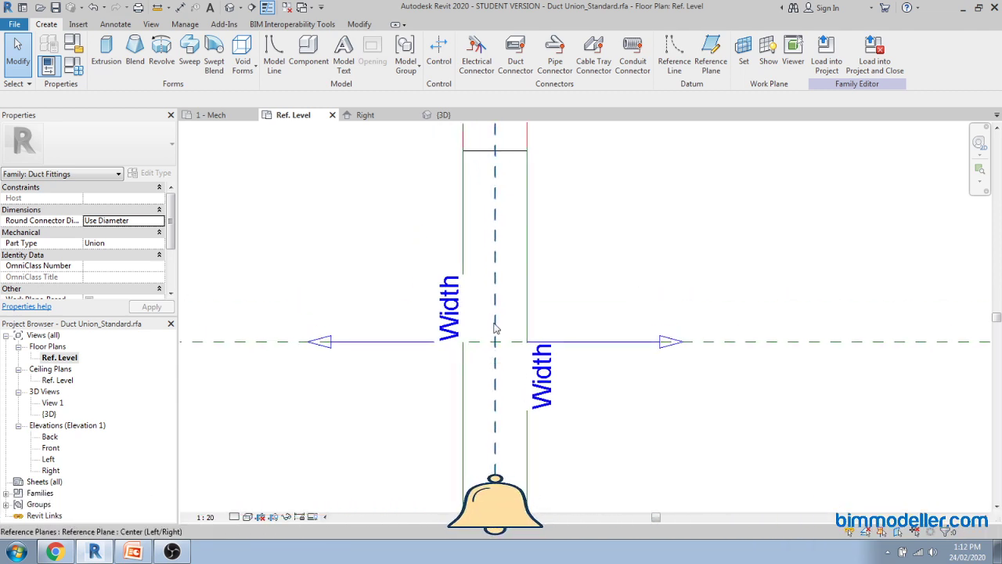
click(278, 67)
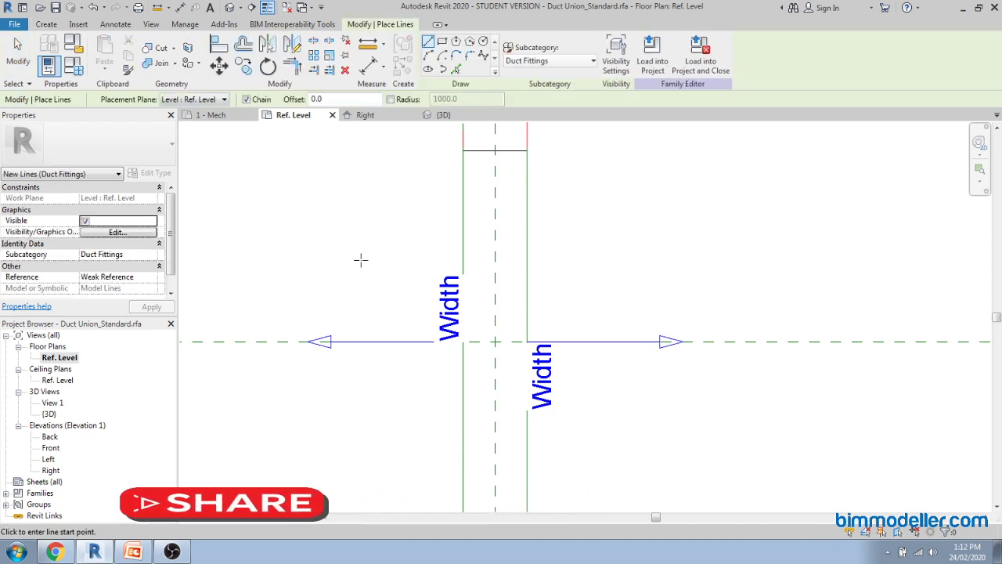
Draw a short horizontal model line to the left of the union body
click(110, 25)
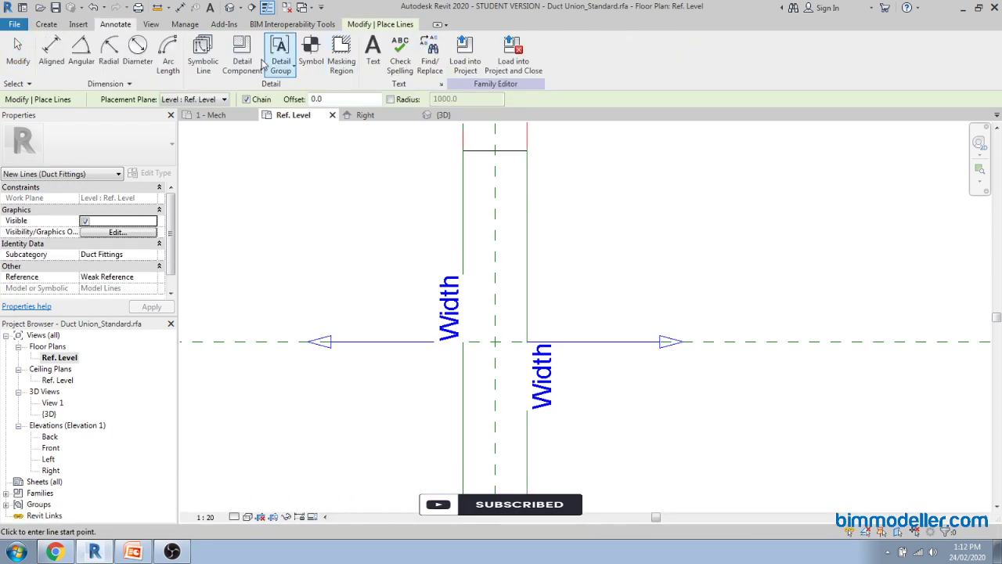
click(350, 243)
click(420, 243)
key(Escape)
key(Escape)
Align the line's end to the vertical and horizontal reference planes
scroll(434, 280, down, 2)
key(d)
key(i)
middle_drag(503, 179, 550, 217)
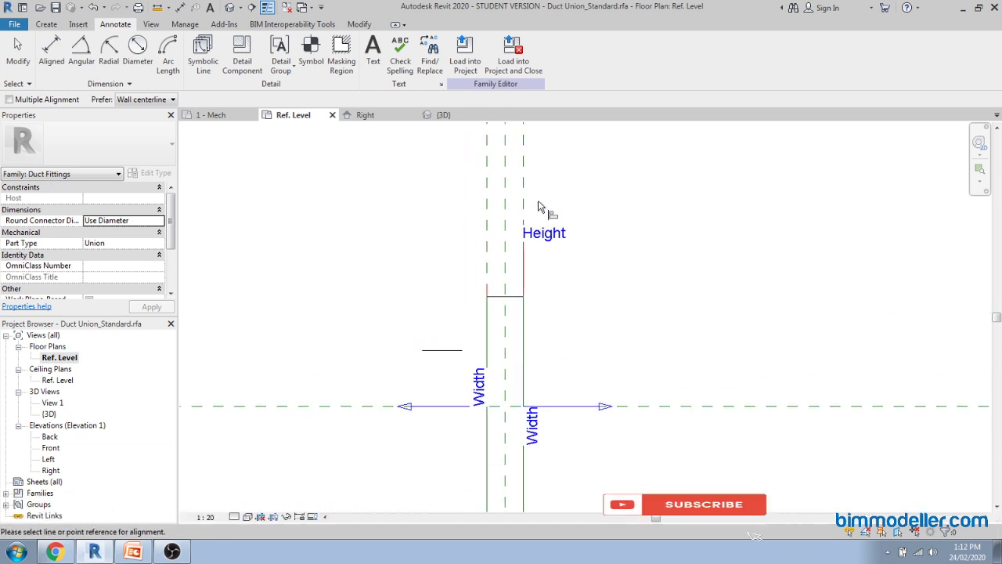
click(461, 353)
click(424, 350)
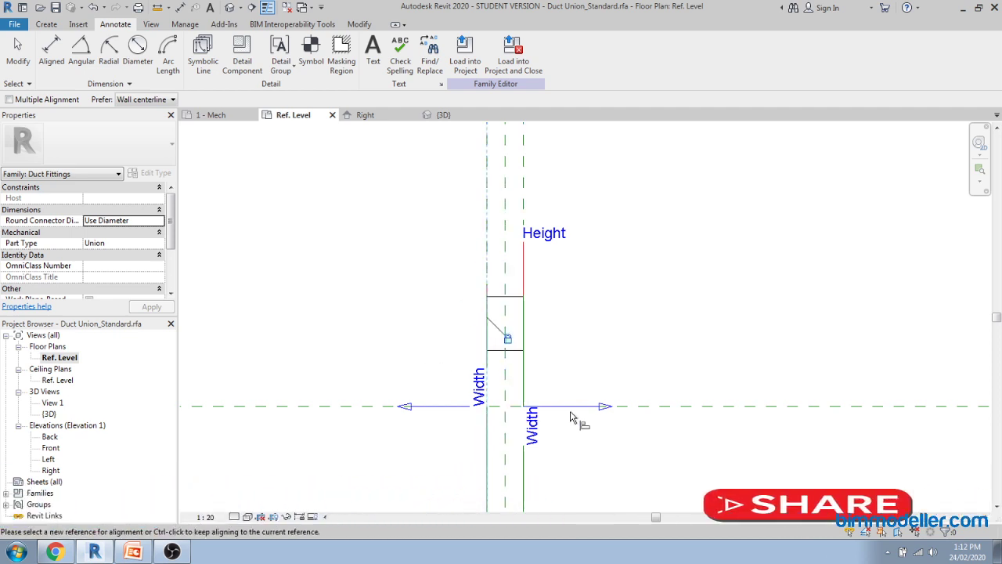
click(662, 408)
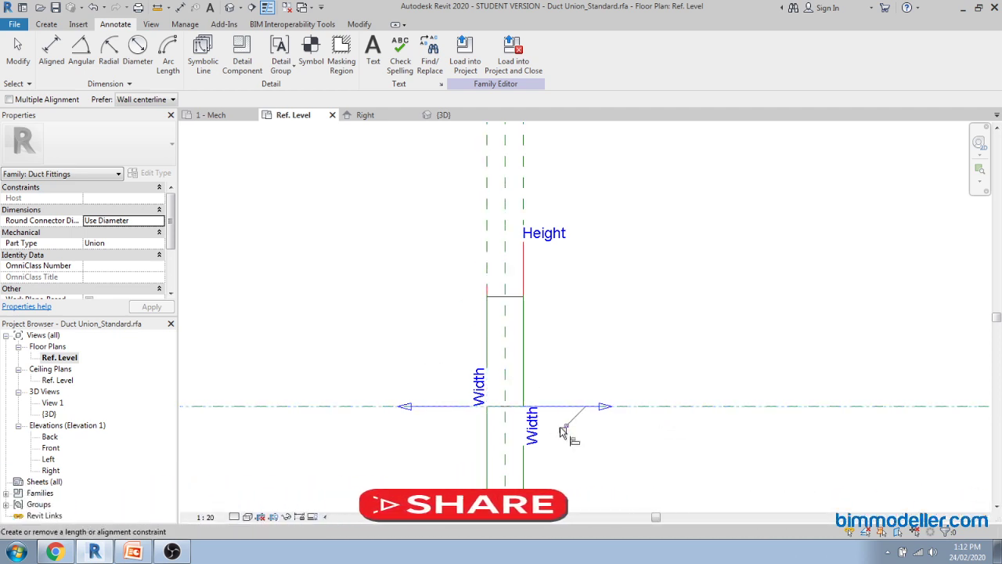
key(Escape)
key(Escape)
scroll(470, 395, down, 3)
scroll(501, 394, up, 2)
scroll(505, 335, up, 1)
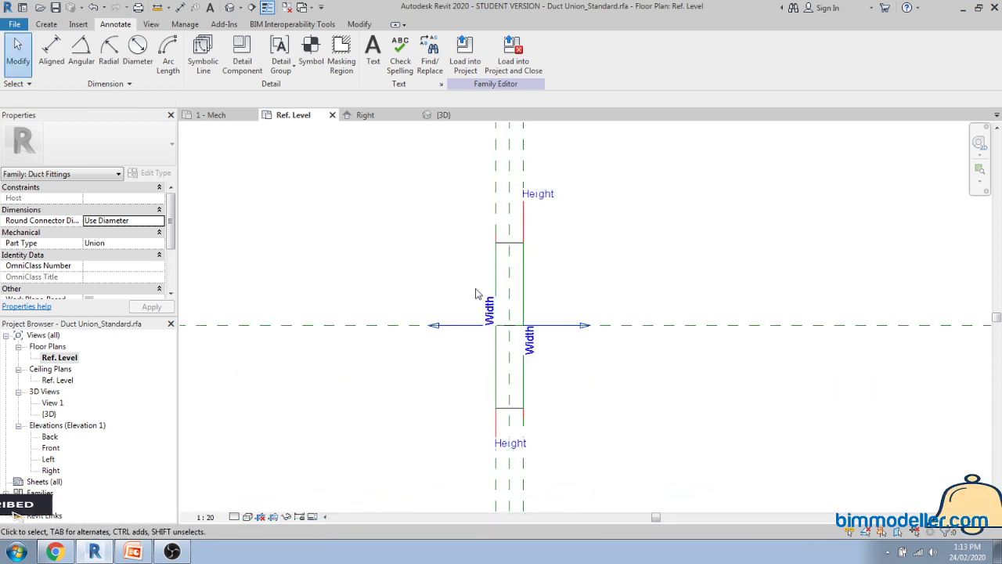
scroll(408, 327, down, 2)
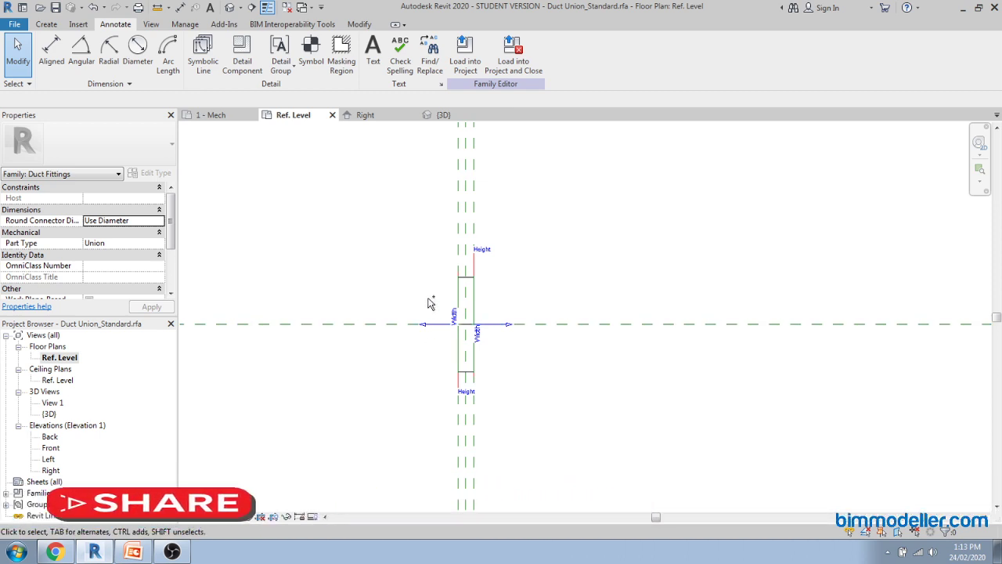
Keep the extrusion hidden at Coarse detail and load the union family into the project
click(470, 374)
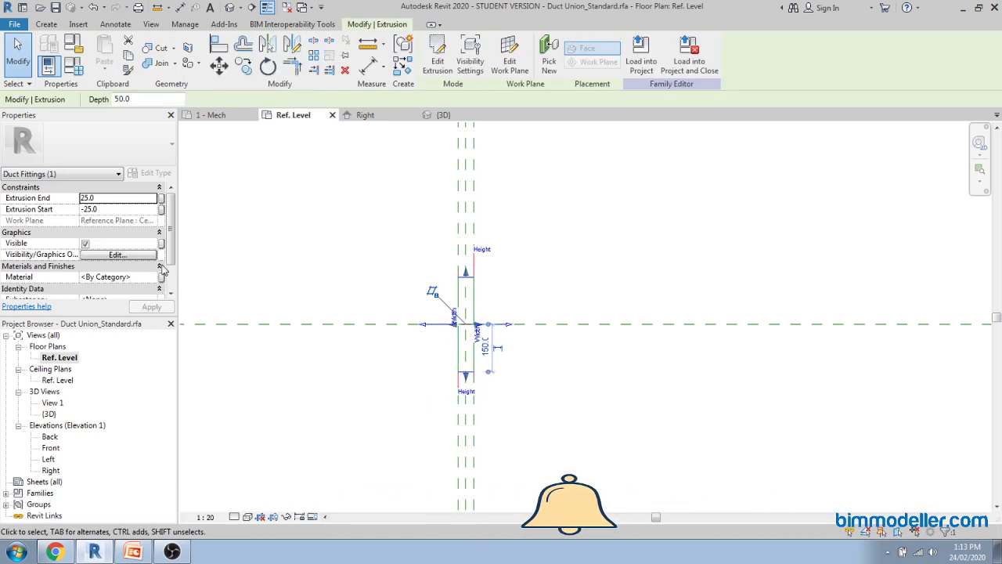
click(117, 255)
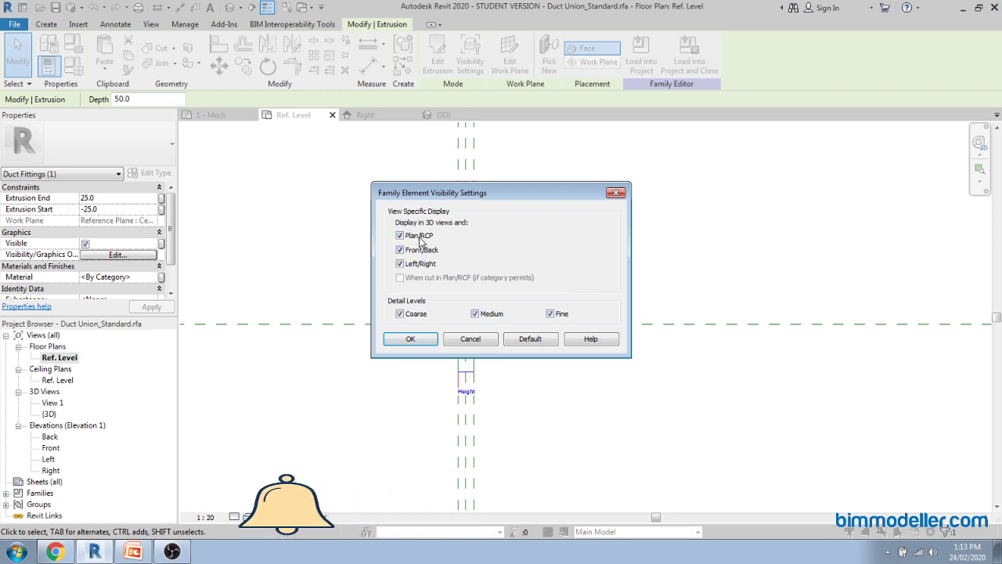
click(427, 343)
click(415, 391)
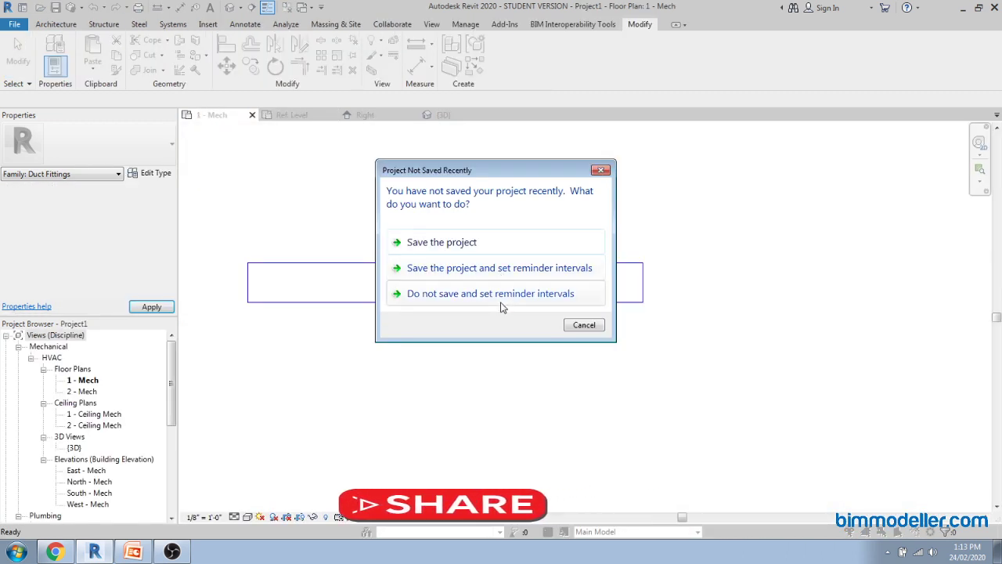
Place a Duct Union_Standard fitting at the midpoint of the rectangular duct run
click(501, 304)
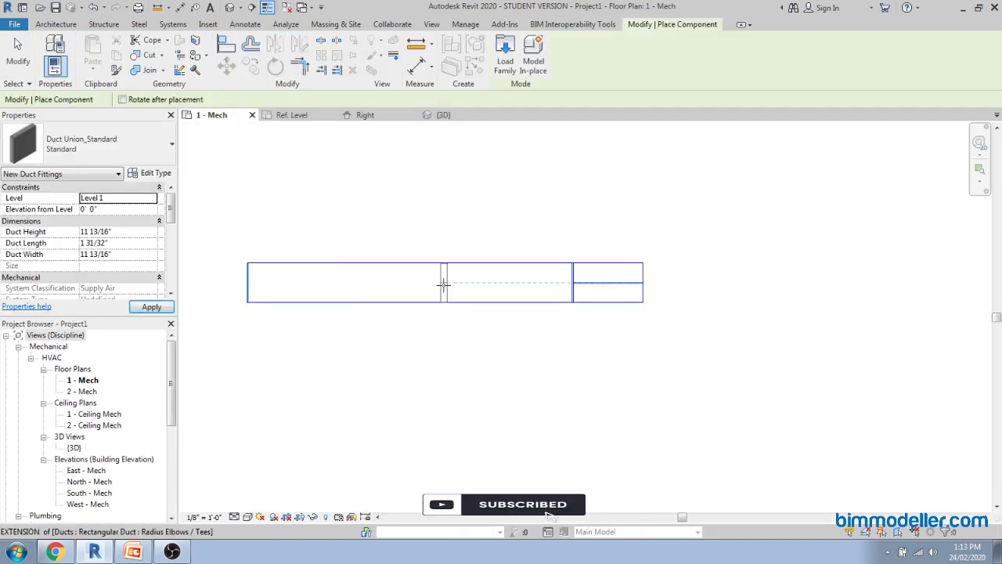
click(409, 281)
middle_drag(395, 336, 449, 343)
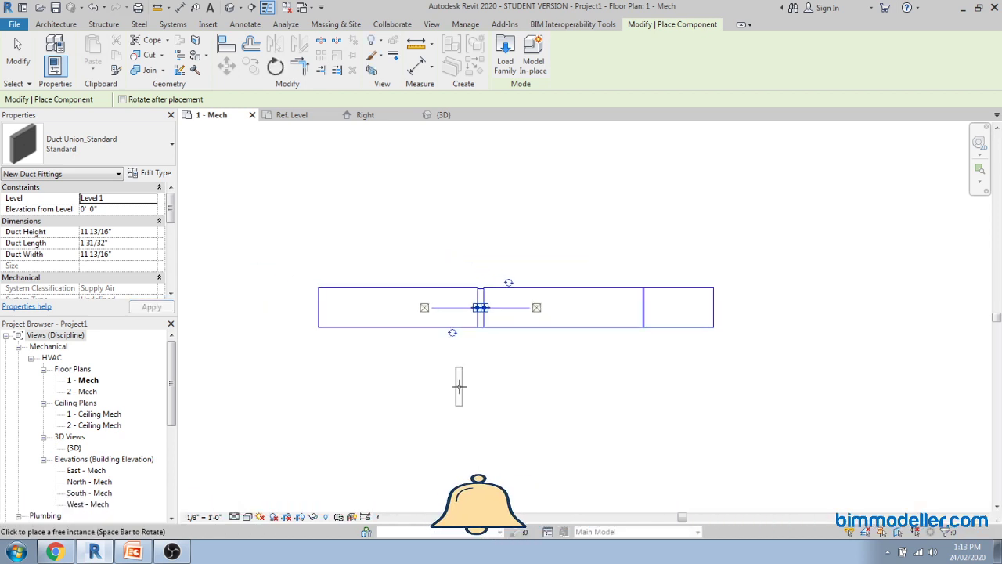
key(Escape)
key(Escape)
middle_drag(459, 352, 424, 366)
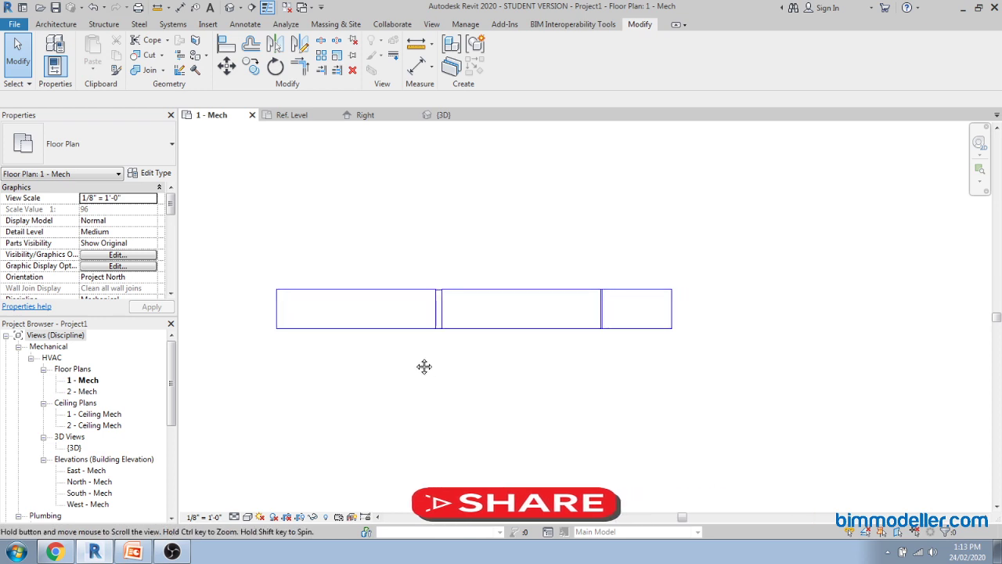
scroll(469, 363, up, 1)
scroll(561, 271, up, 4)
Check the gap at the union's edge with an aligned dimension (DI)
key(d)
key(i)
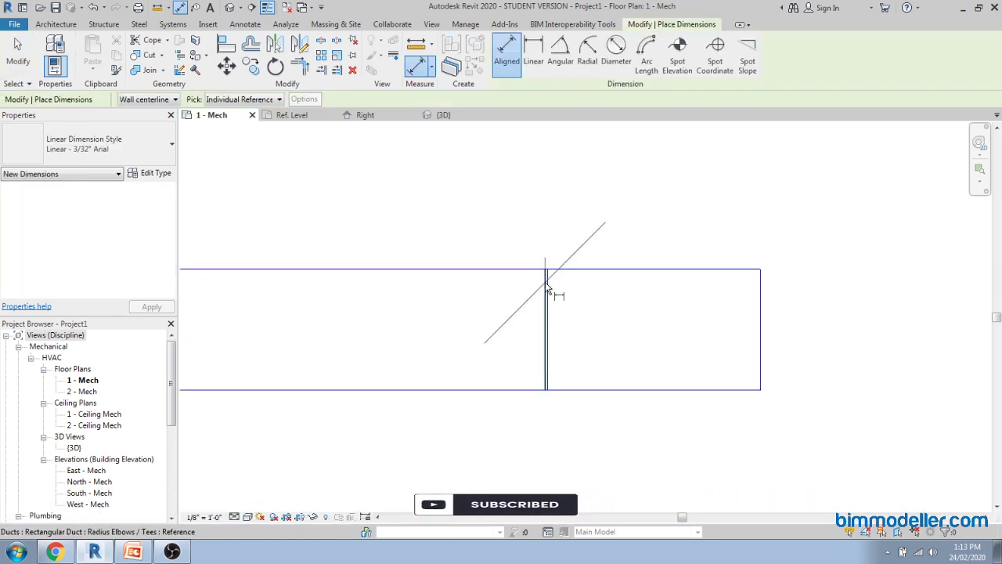
click(547, 300)
scroll(530, 304, down, 5)
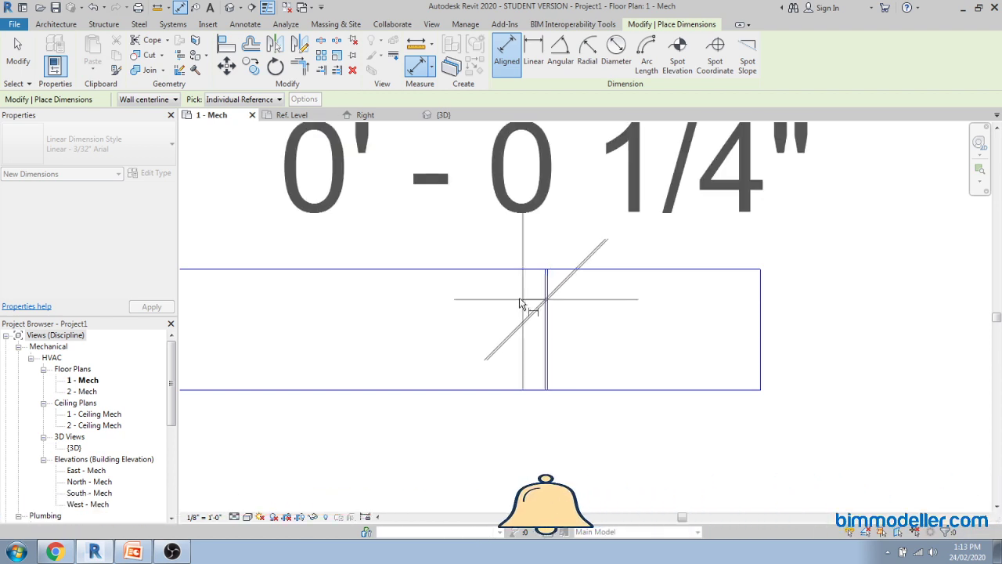
scroll(496, 293, up, 3)
key(Escape)
key(Escape)
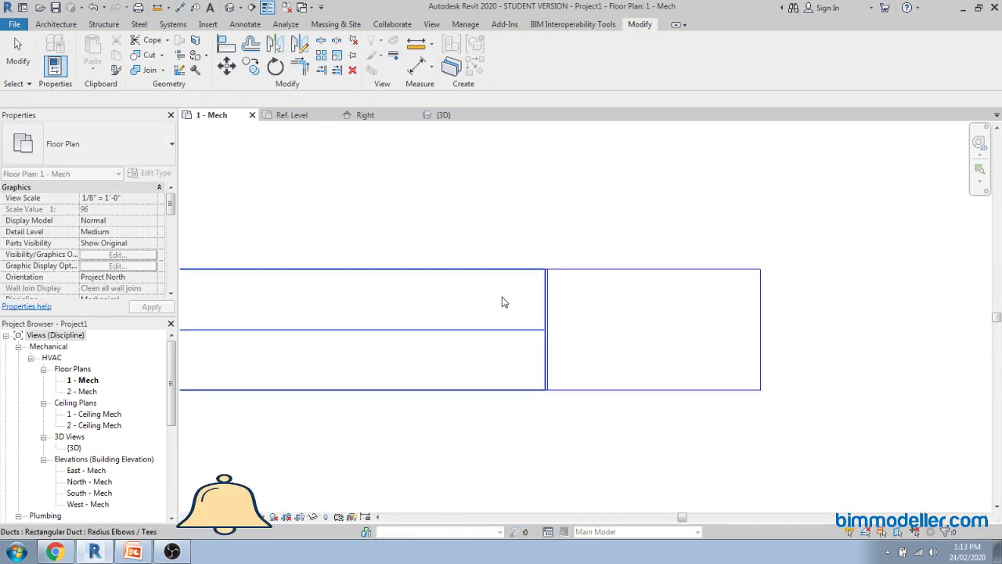
scroll(631, 319, down, 4)
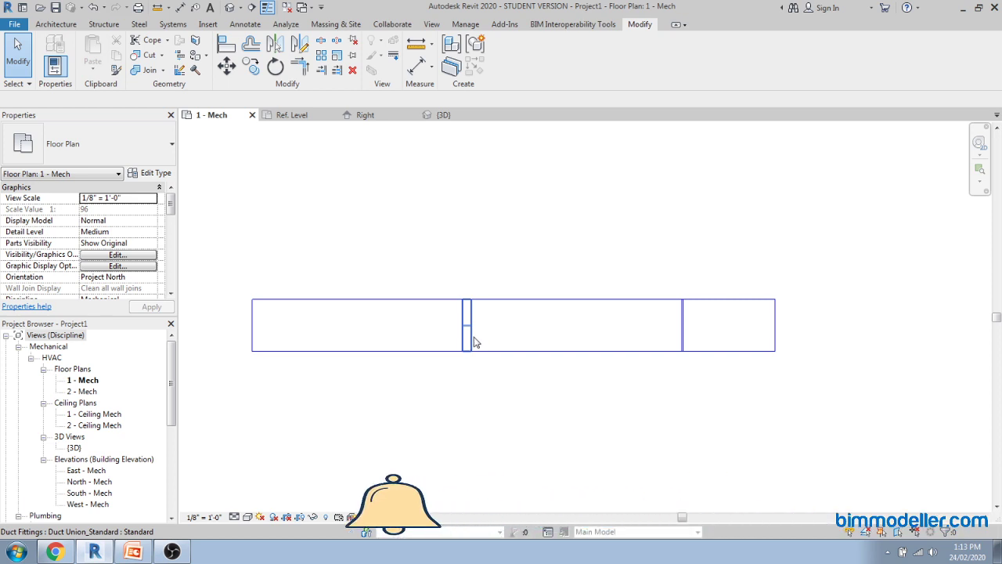
scroll(401, 319, down, 2)
Switch the Mech plan view to Coarse detail level
click(427, 340)
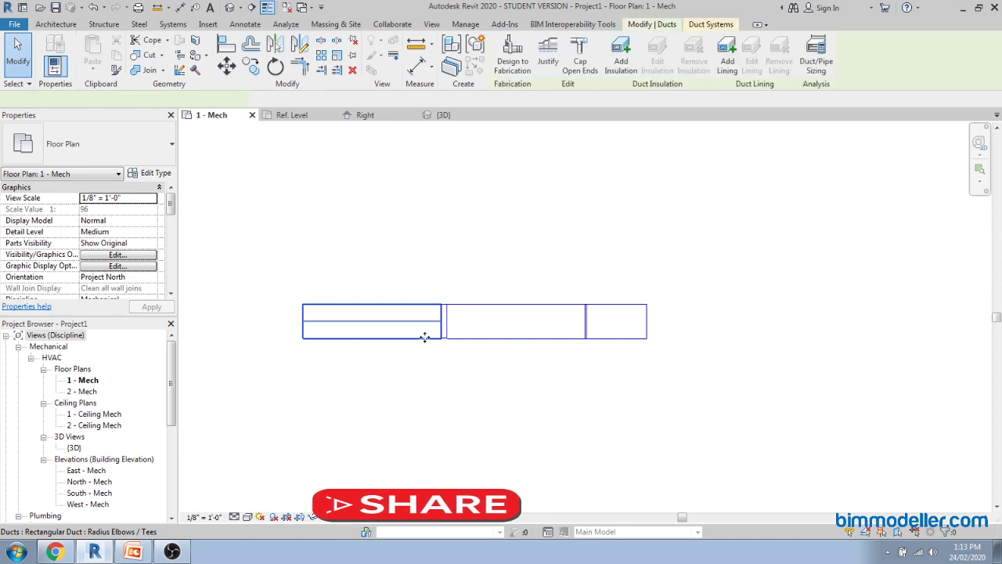
click(208, 492)
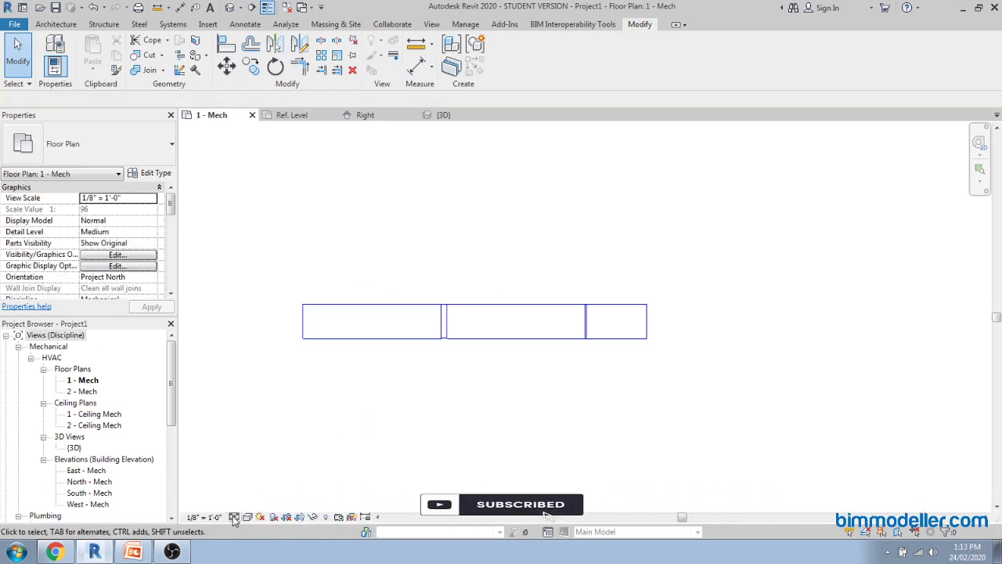
click(234, 516)
click(255, 477)
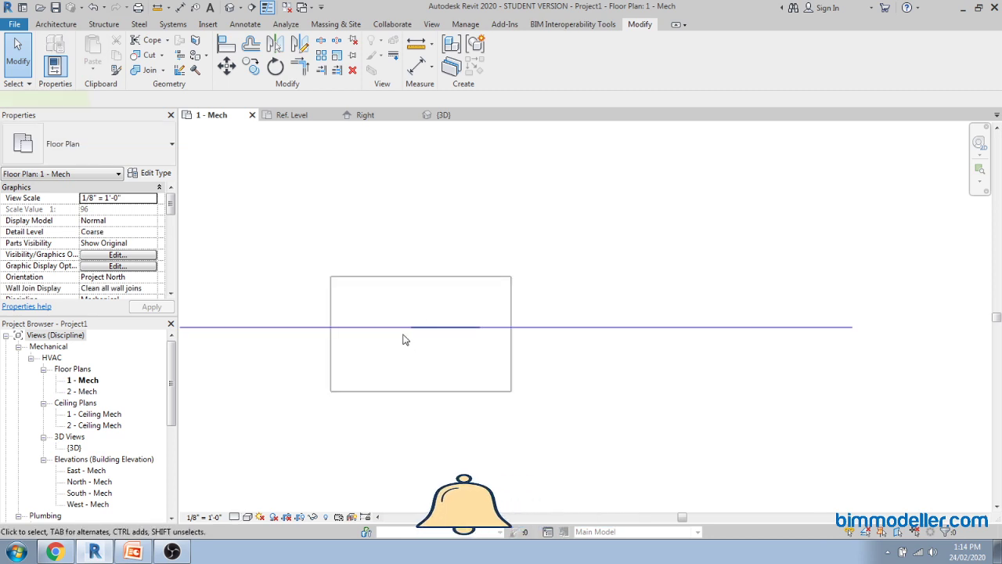
Inspect the union fitting, then return the plan to Fine detail and select the left duct
click(405, 342)
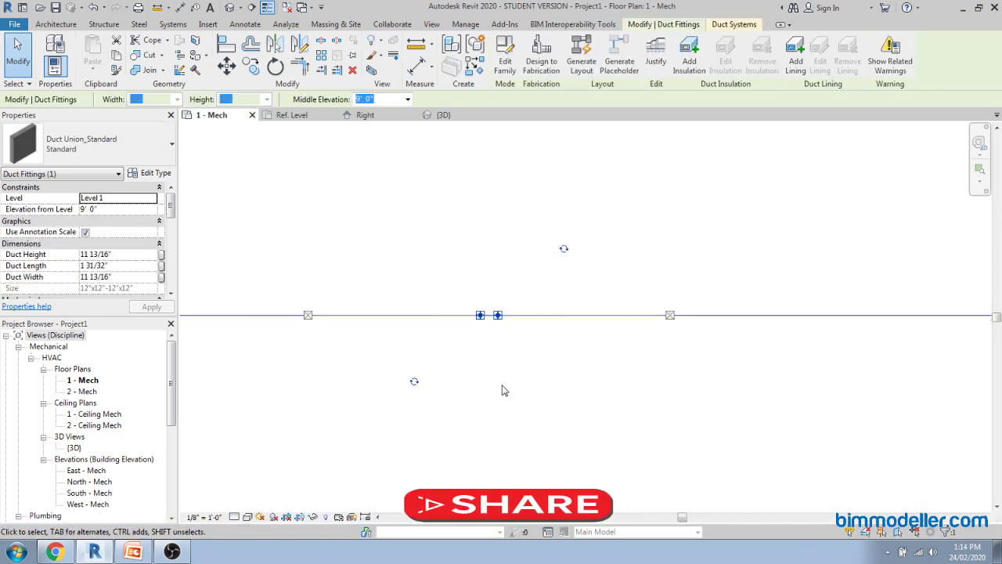
click(575, 362)
scroll(460, 352, down, 2)
click(250, 503)
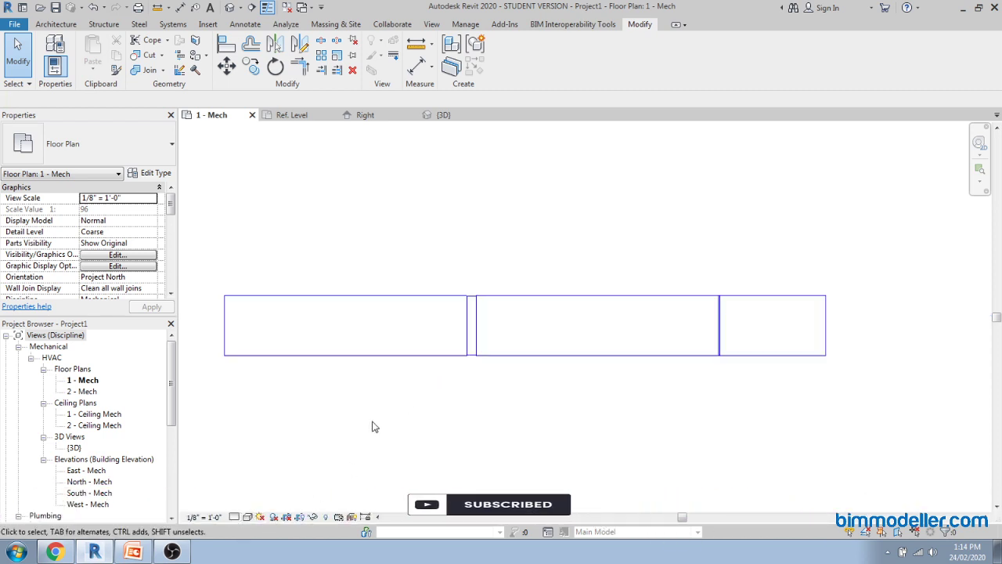
click(305, 327)
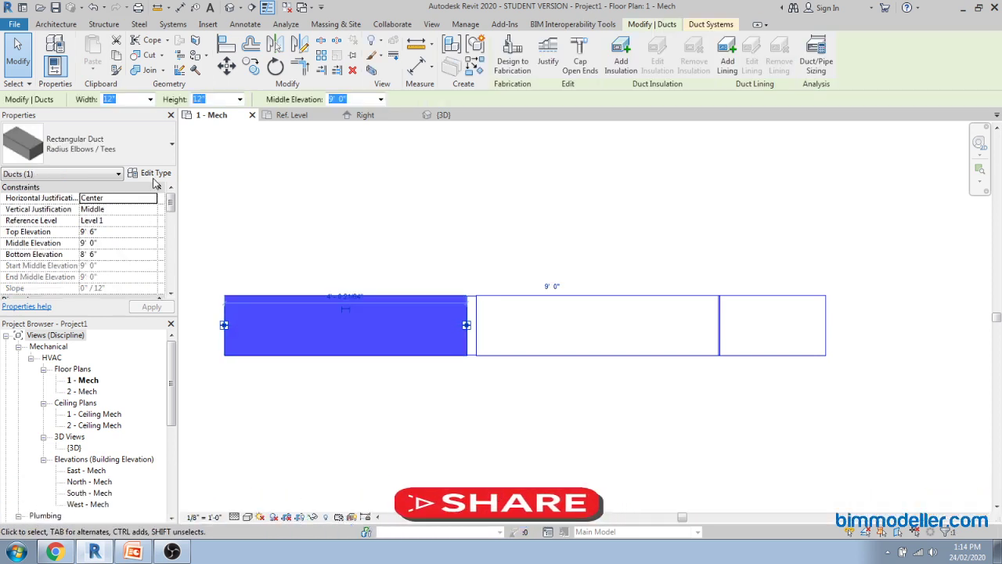
Set Duct Union_Standard: Standard as the Union in the duct type's routing preferences
click(153, 174)
click(413, 311)
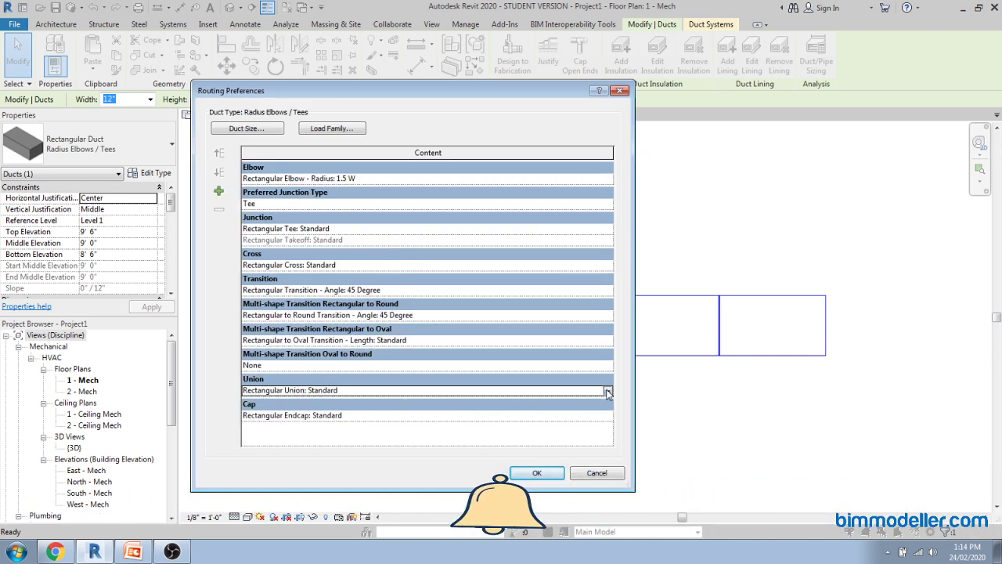
click(604, 392)
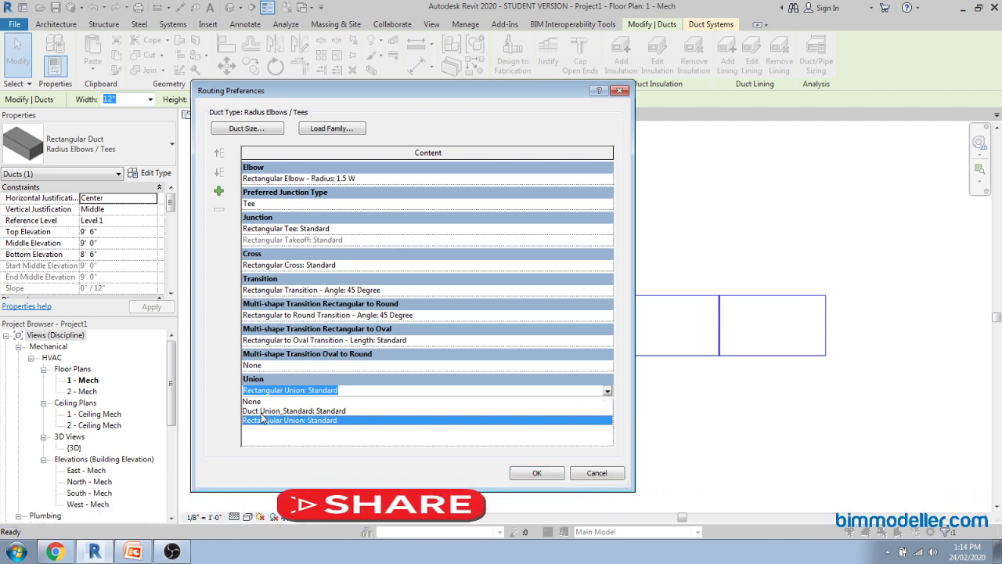
click(259, 411)
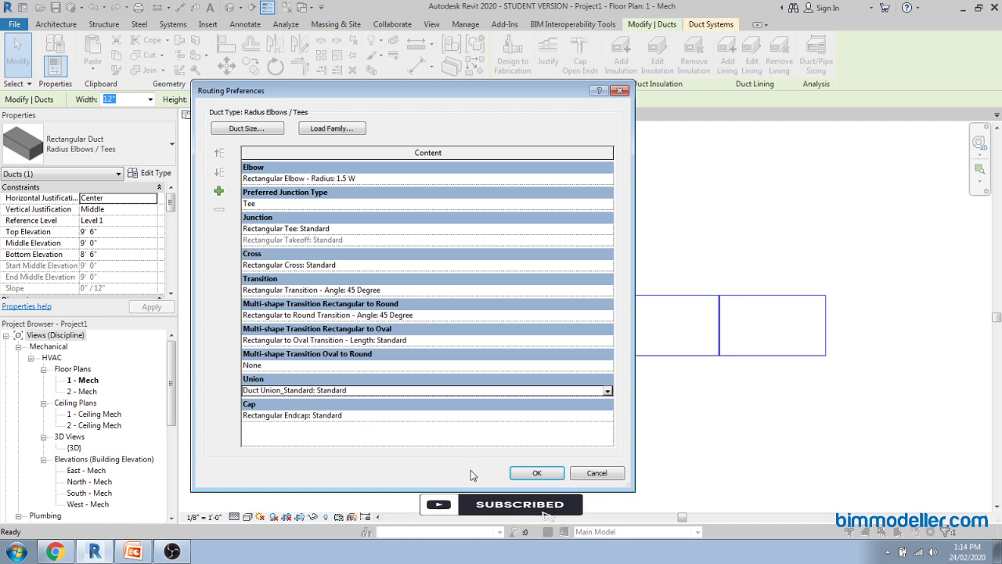
click(528, 476)
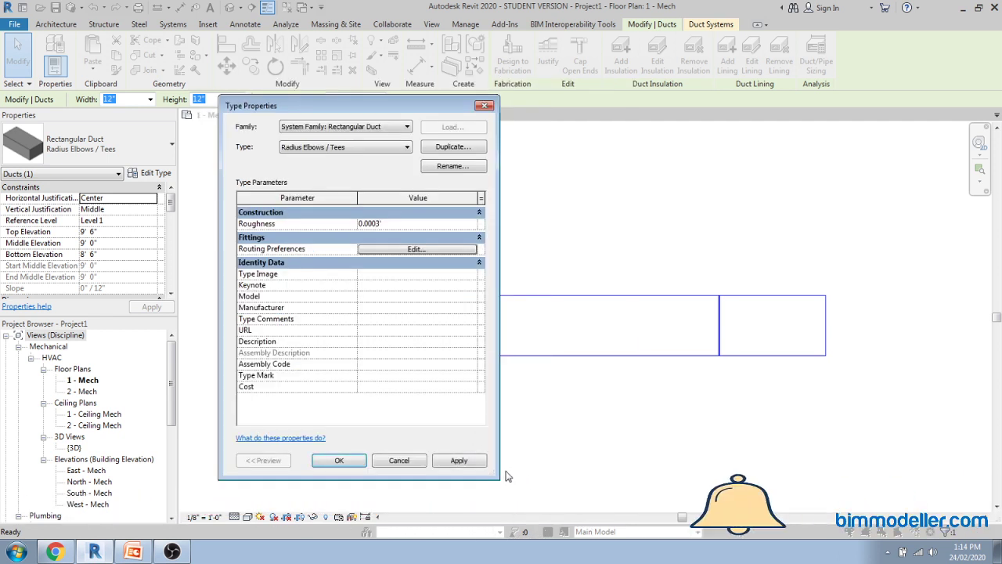
click(339, 462)
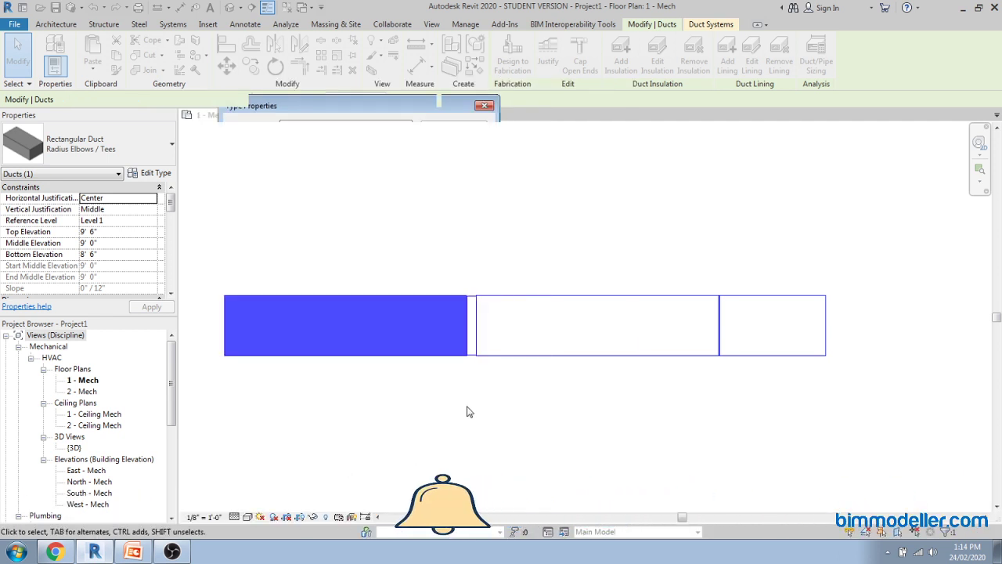
scroll(425, 393, down, 3)
Draw a second duct (DT) below the first duct run
key(d)
key(t)
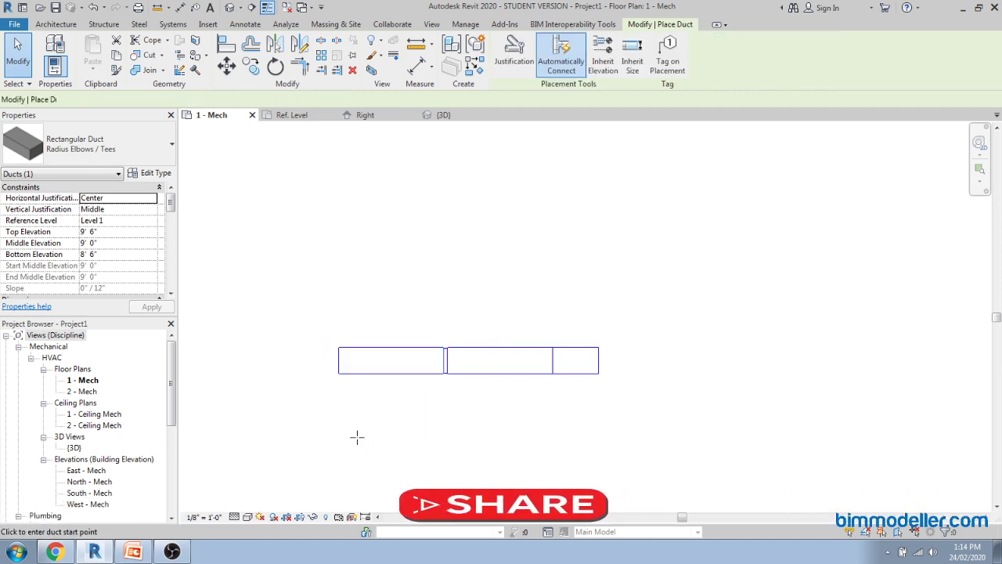
click(351, 436)
click(615, 436)
key(Escape)
key(Escape)
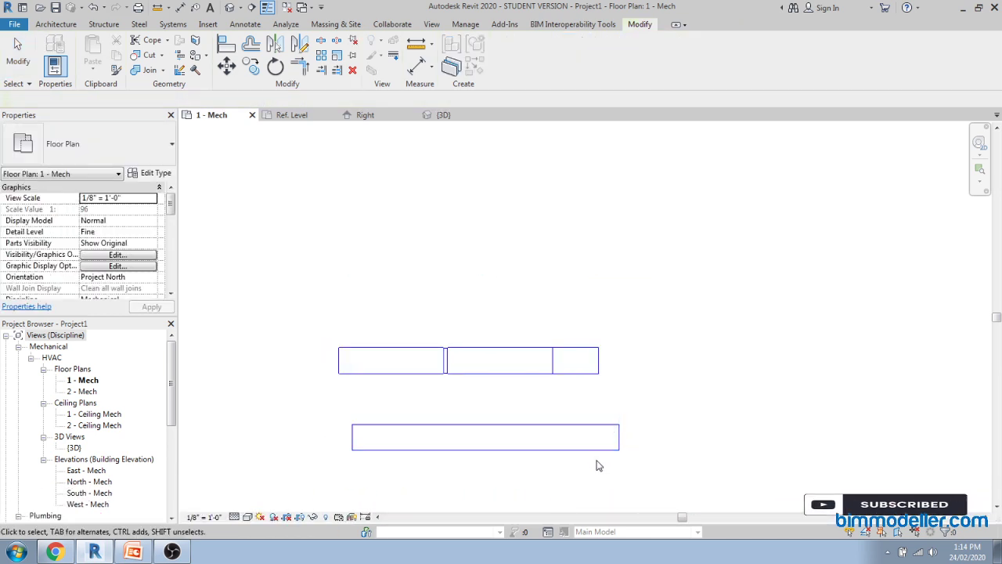
Split the new duct (SL) to insert a union, then open the default 3D view
key(s)
key(l)
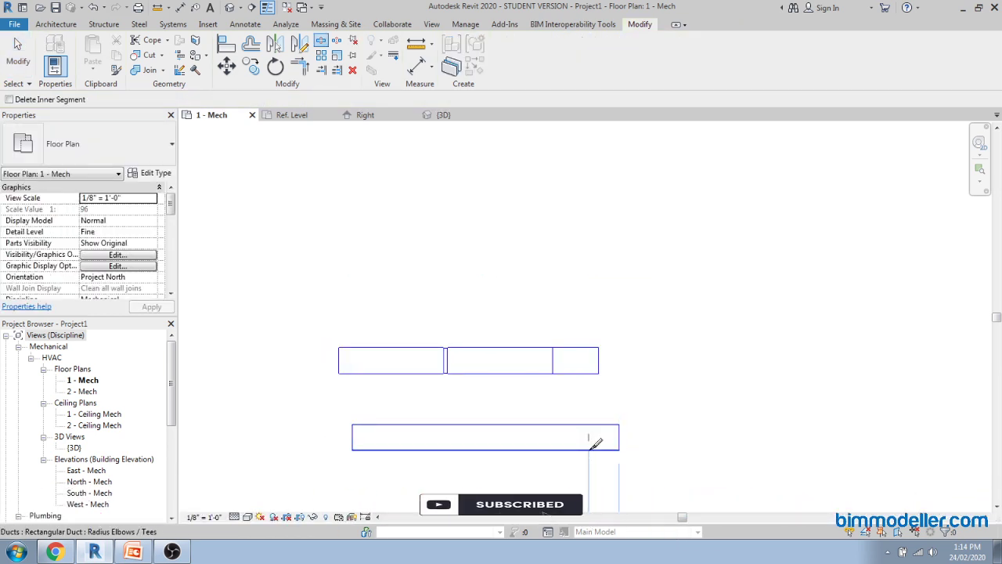
scroll(511, 445, up, 2)
click(502, 447)
scroll(508, 466, up, 1)
key(Escape)
drag(472, 397, 517, 476)
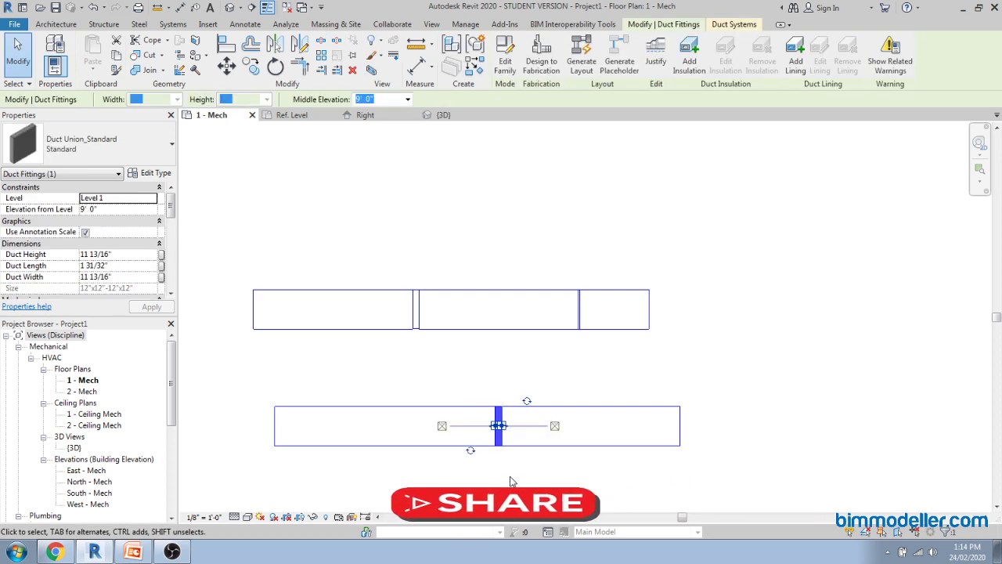
click(506, 465)
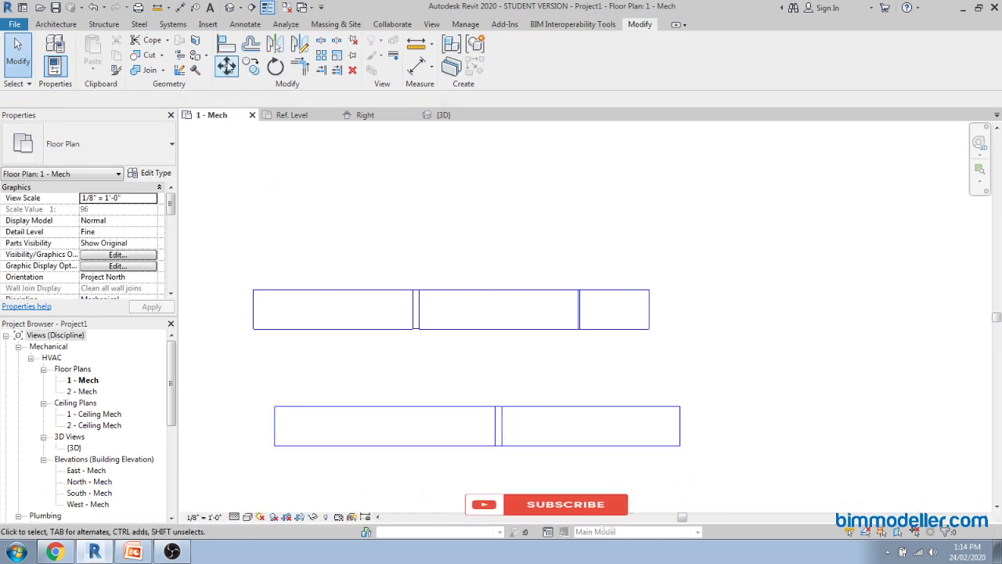
click(229, 8)
scroll(548, 337, up, 6)
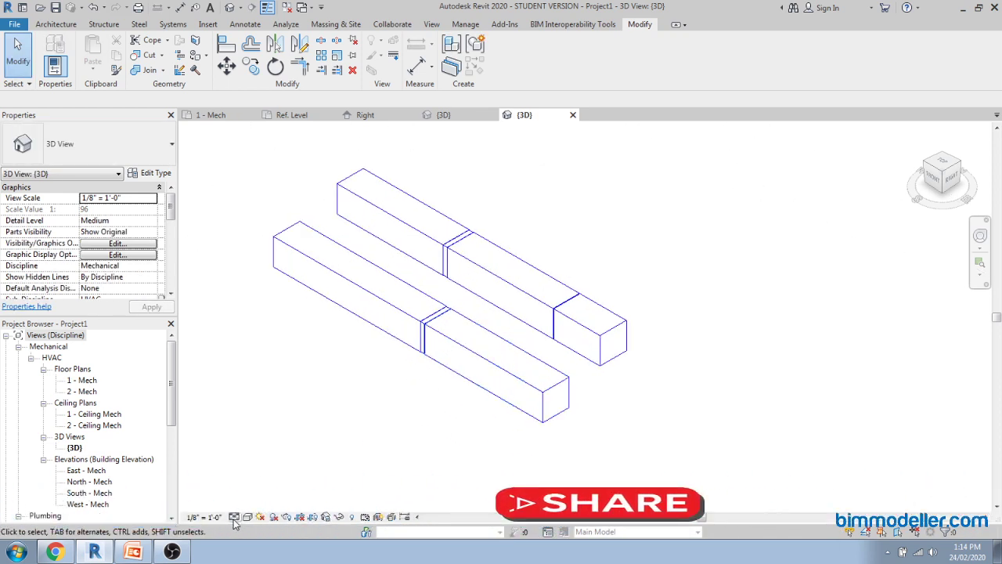
Set the 3D view to Coarse detail, check the lower union, and return to the family's Right elevation
click(247, 483)
drag(376, 287, 457, 384)
shift+middle_drag(457, 383, 429, 446)
click(428, 447)
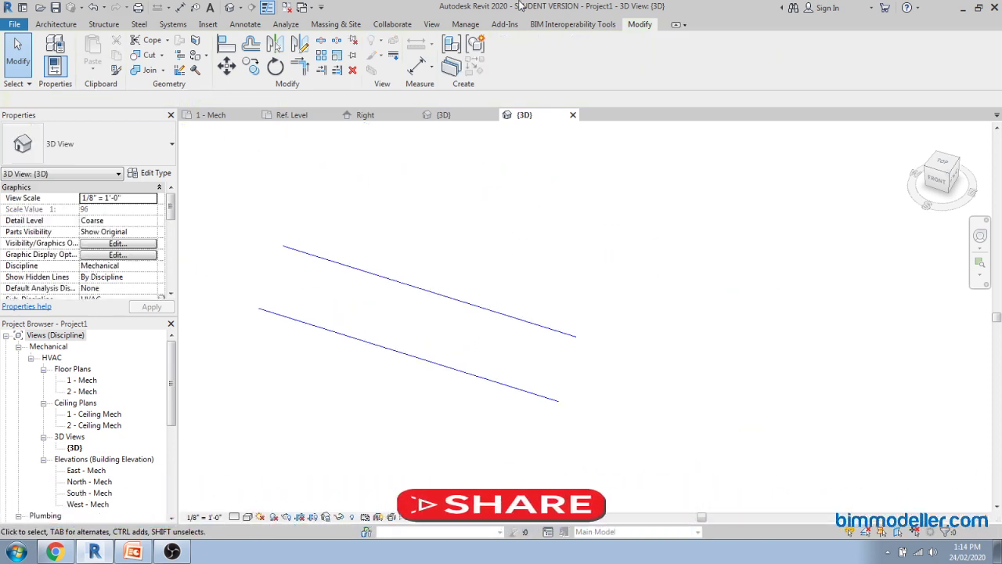
click(363, 116)
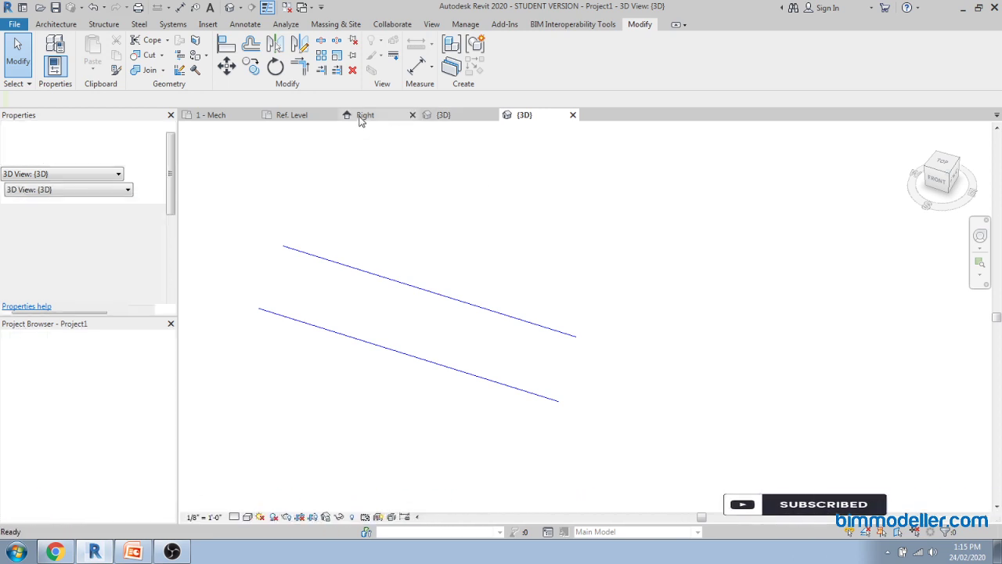
Show the duct union family in its default 3D view at an isometric angle
middle_drag(396, 279, 398, 345)
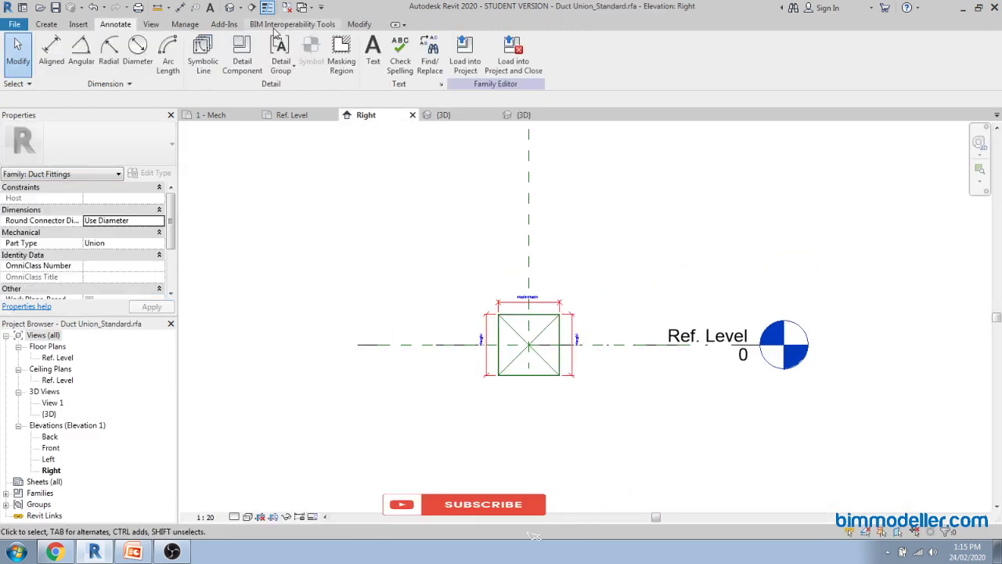
click(230, 8)
shift+middle_drag(340, 221, 311, 249)
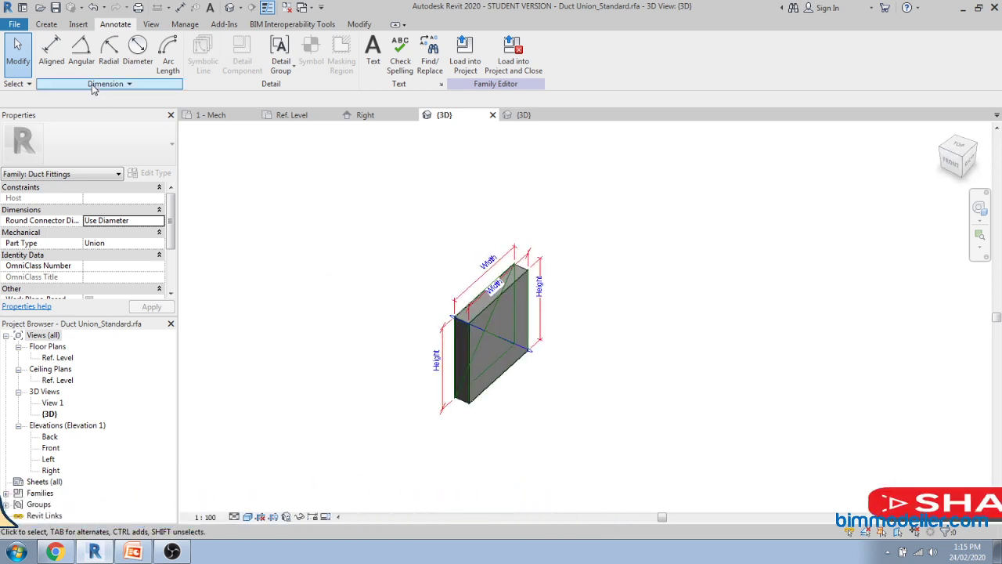
Save the family as Round Duct Union_Standard.rfa
click(14, 24)
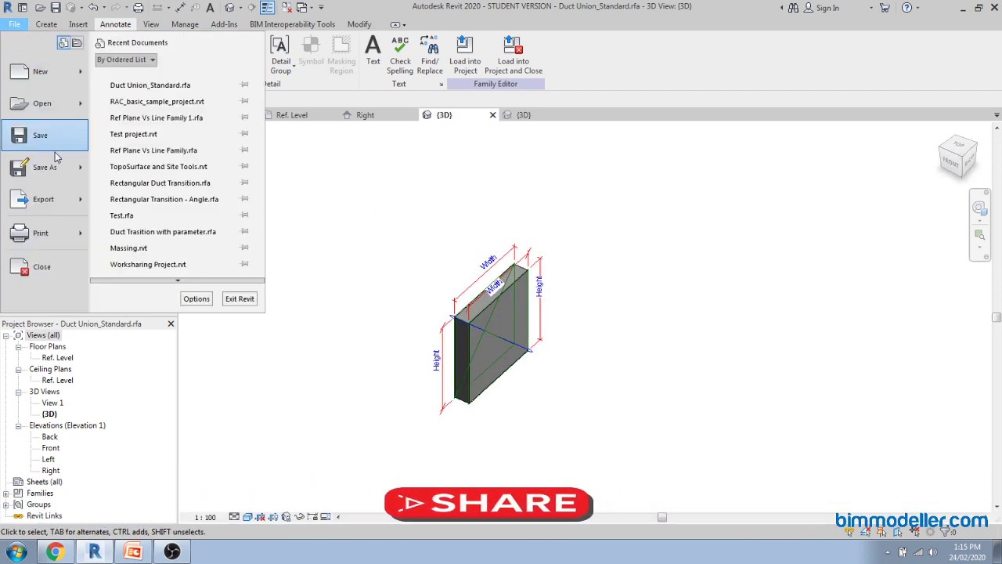
click(139, 161)
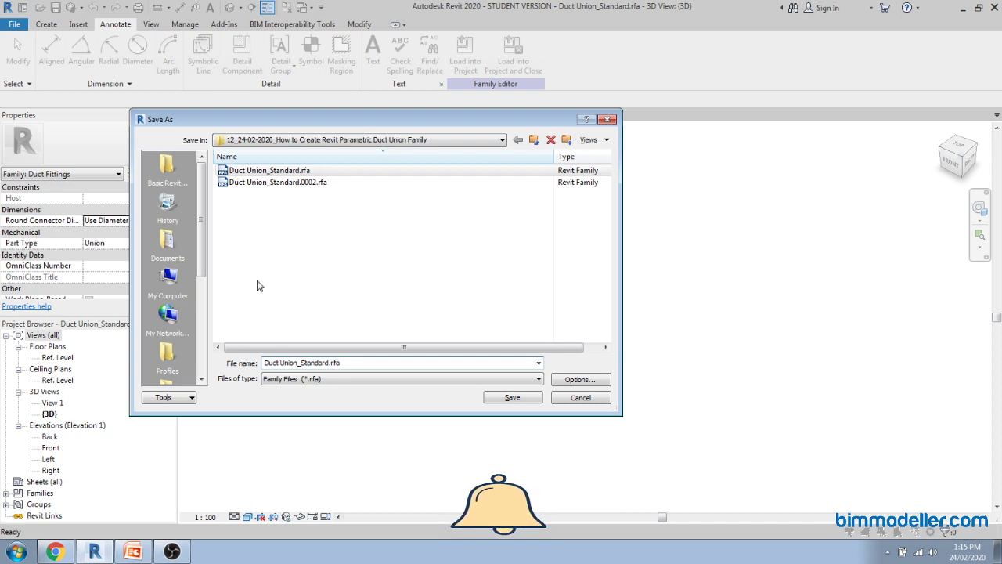
click(290, 379)
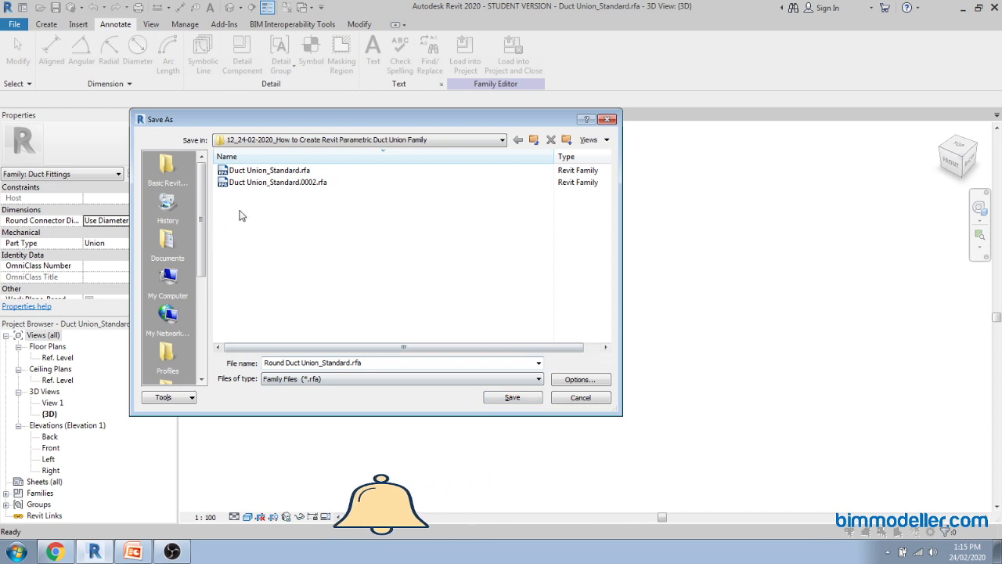
drag(447, 127, 369, 86)
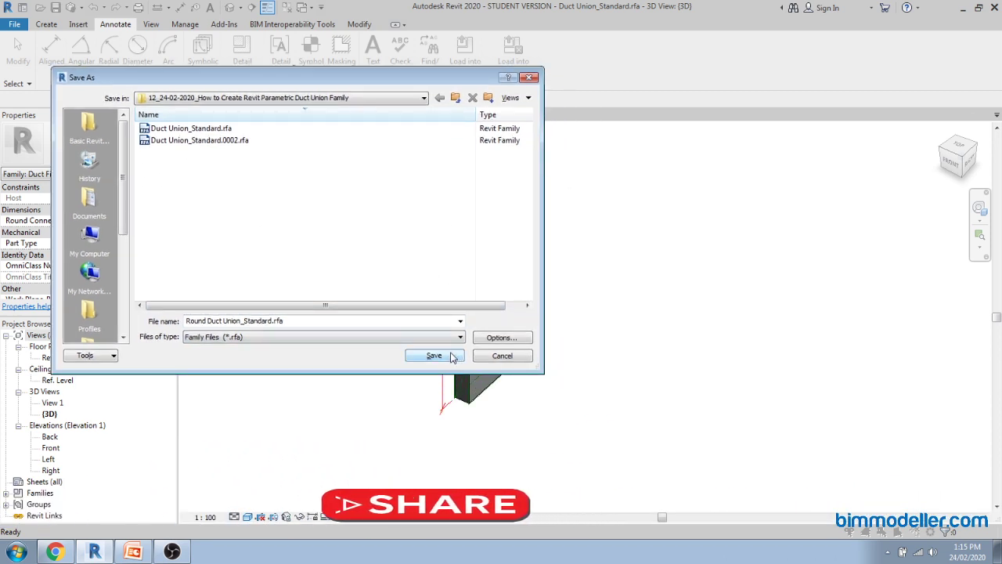
click(498, 338)
click(305, 310)
click(434, 356)
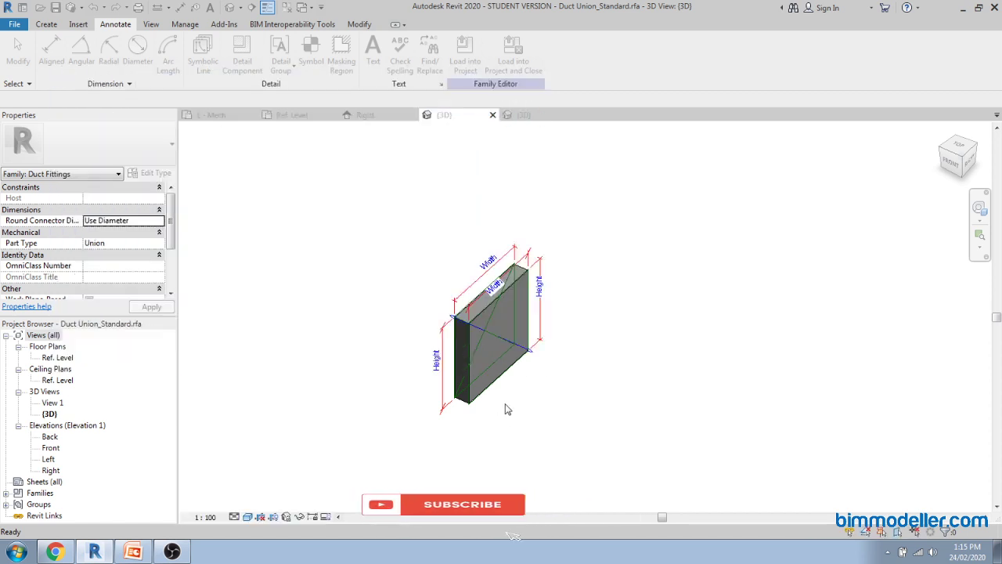
Select the union's extrusion in the family's 3D view
click(539, 332)
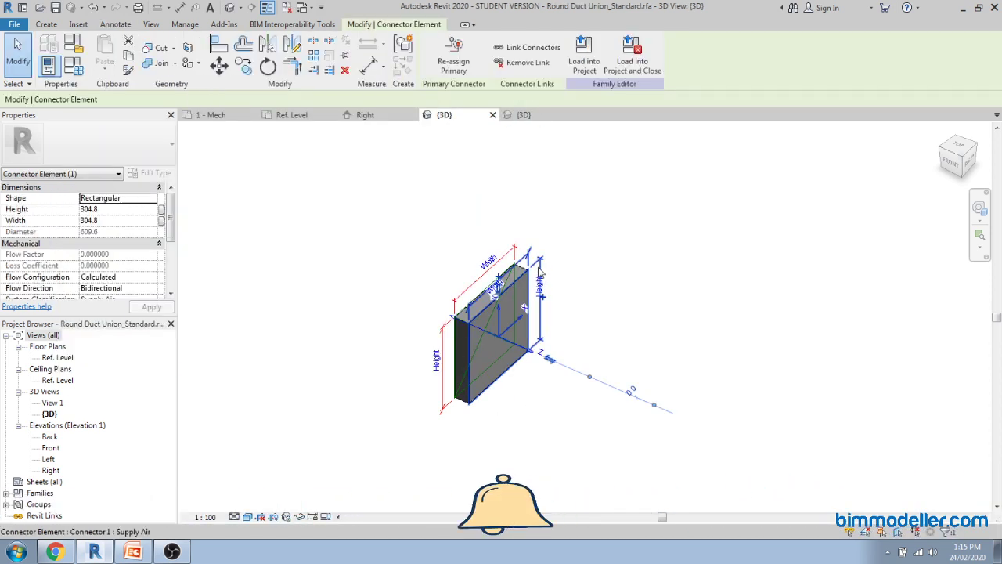
click(635, 307)
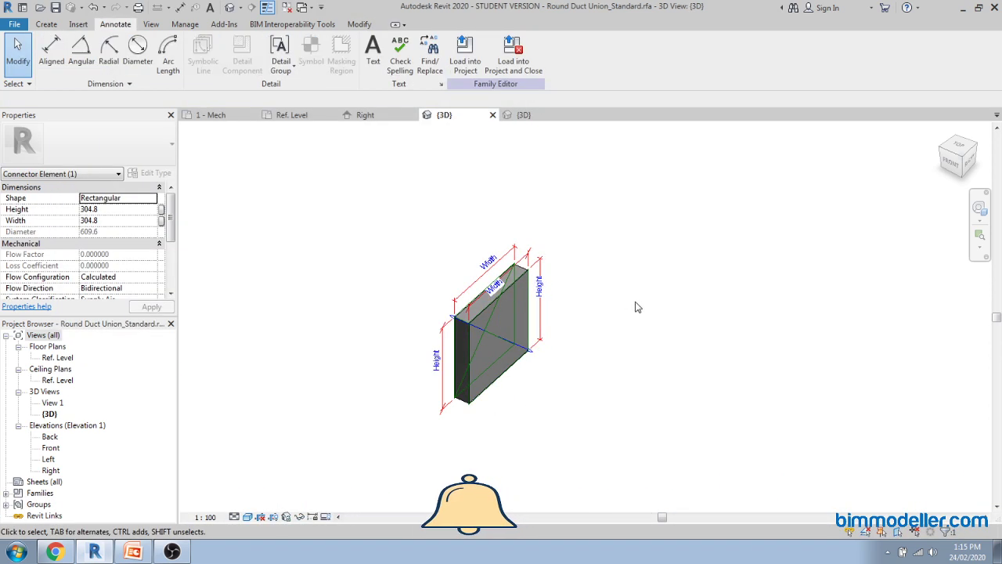
click(493, 316)
scroll(498, 316, up, 3)
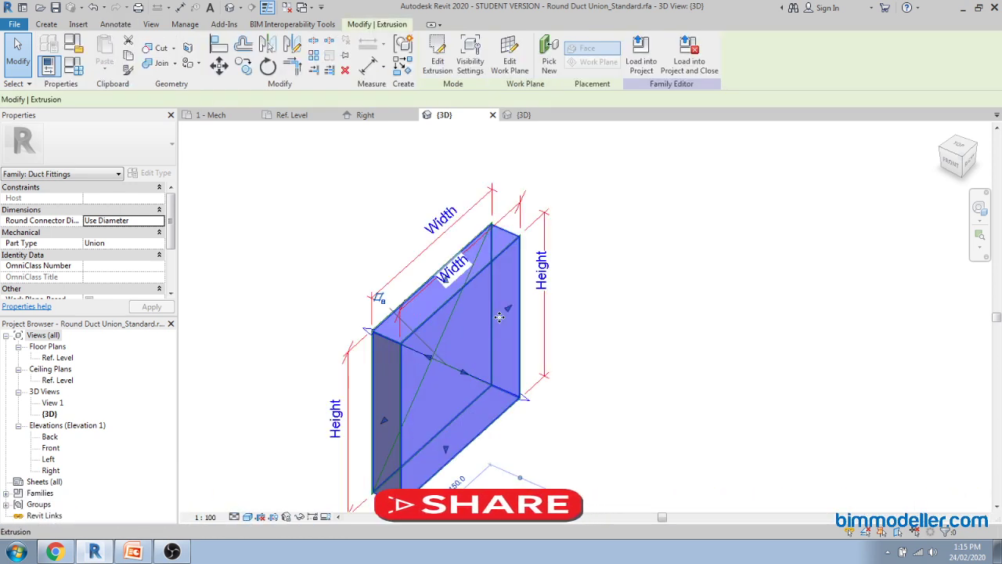
key(Escape)
click(503, 312)
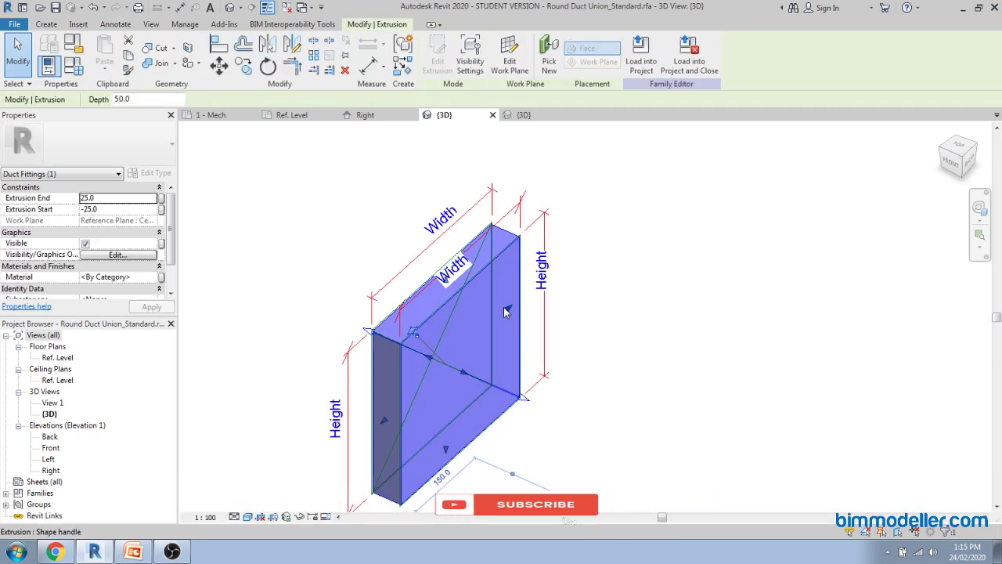
middle_drag(490, 332, 565, 257)
scroll(547, 253, down, 3)
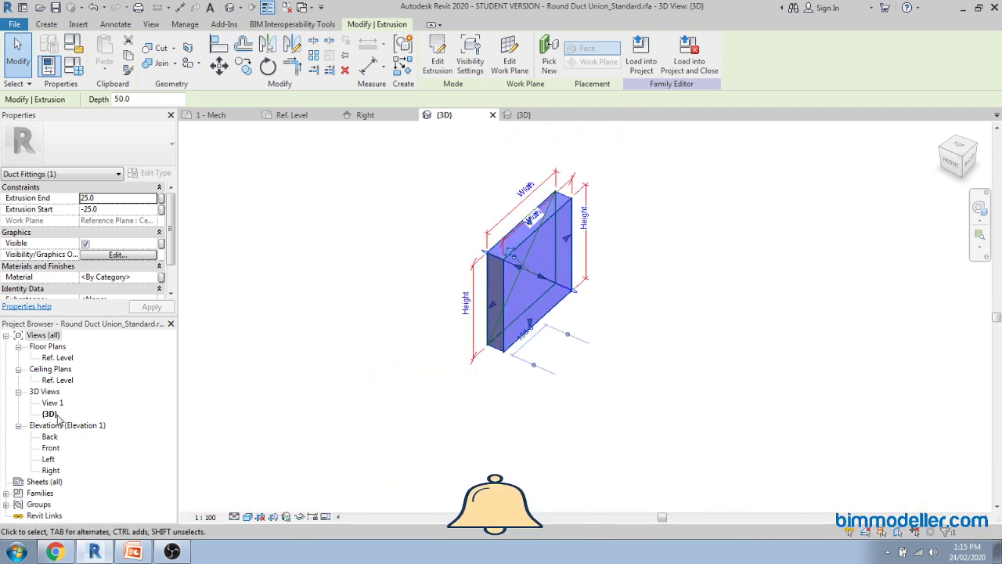
In the Right elevation, start editing the extrusion's square profile sketch
double_click(51, 469)
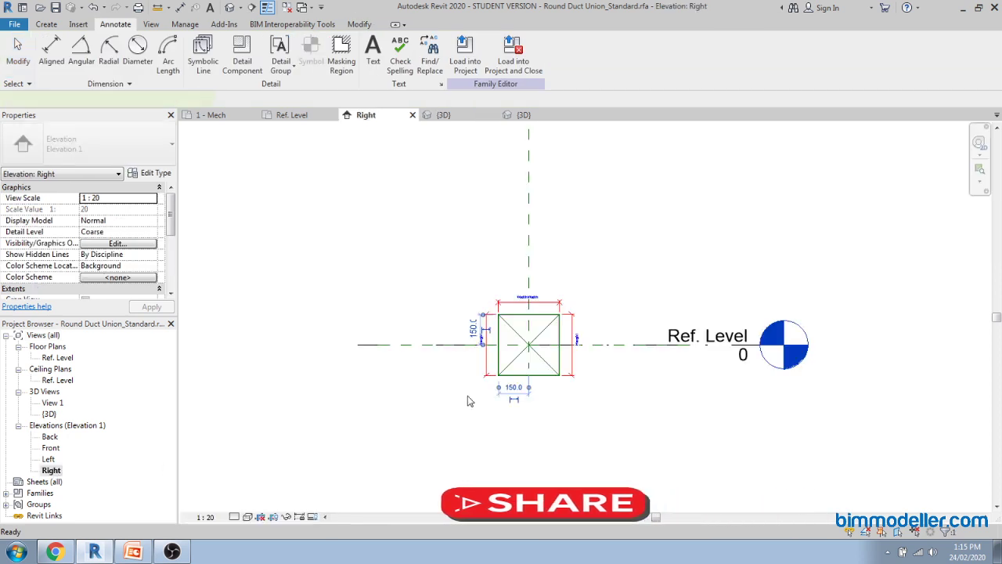
click(546, 367)
middle_drag(546, 367, 558, 285)
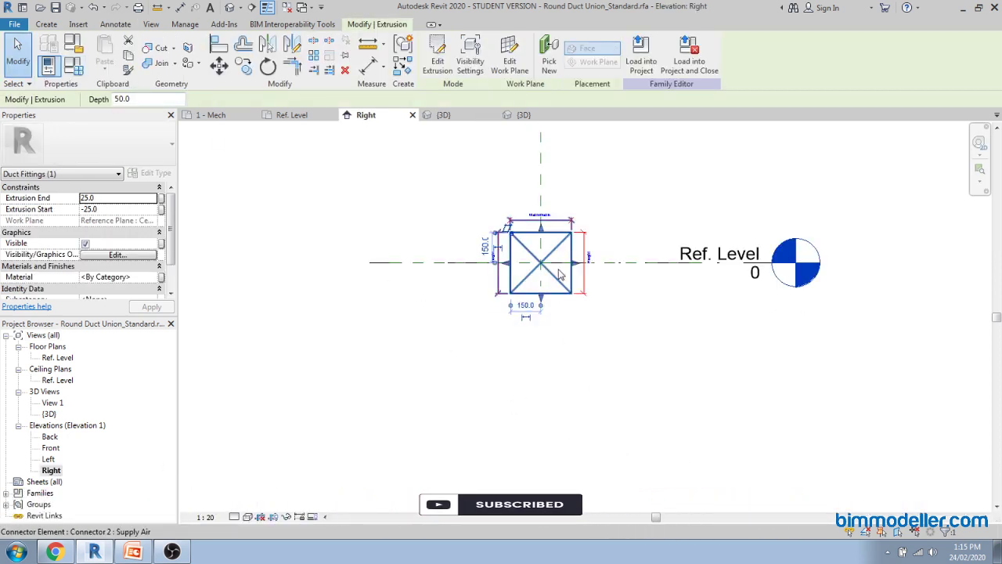
scroll(561, 282, up, 5)
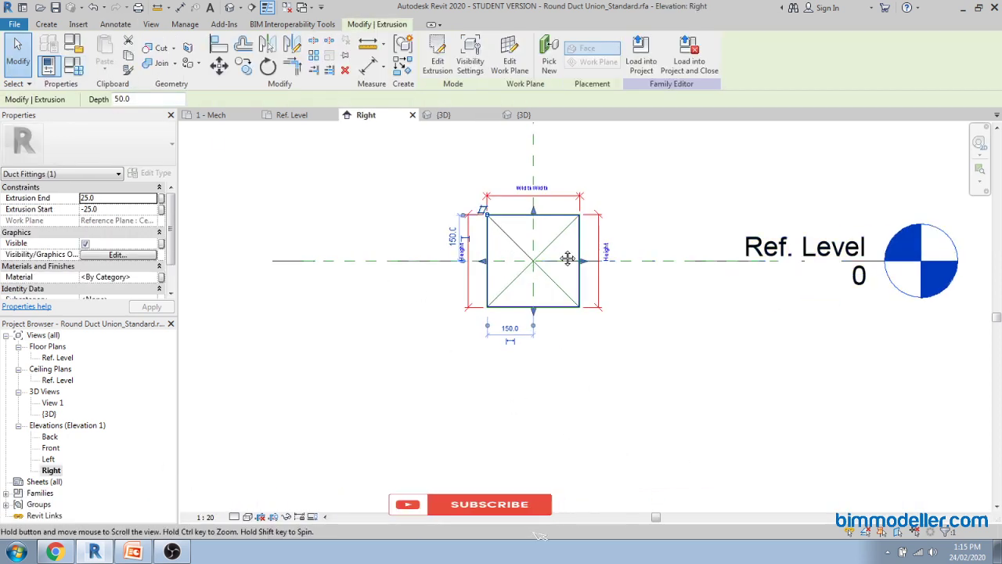
click(437, 55)
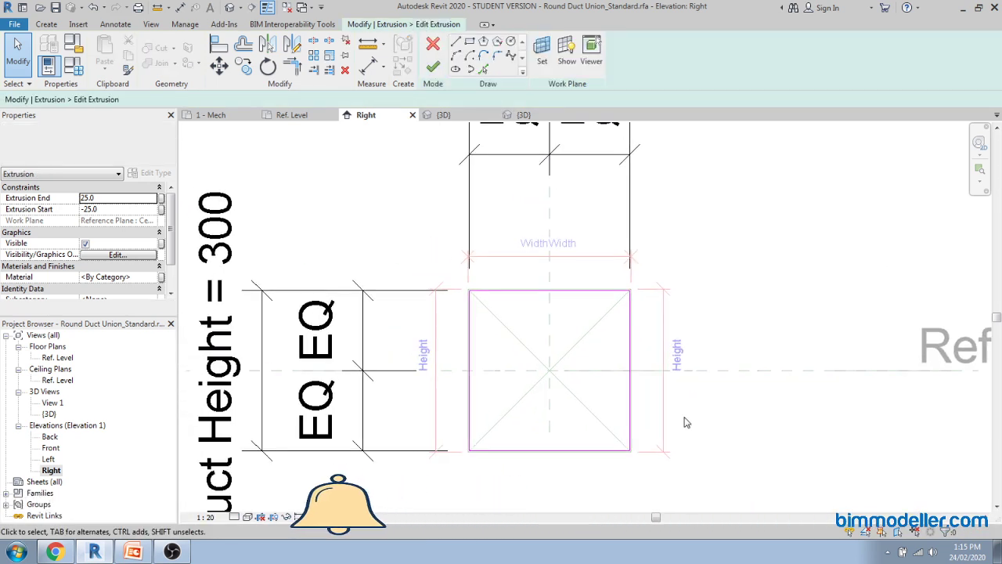
Delete the four square profile sketch lines
scroll(560, 332, down, 4)
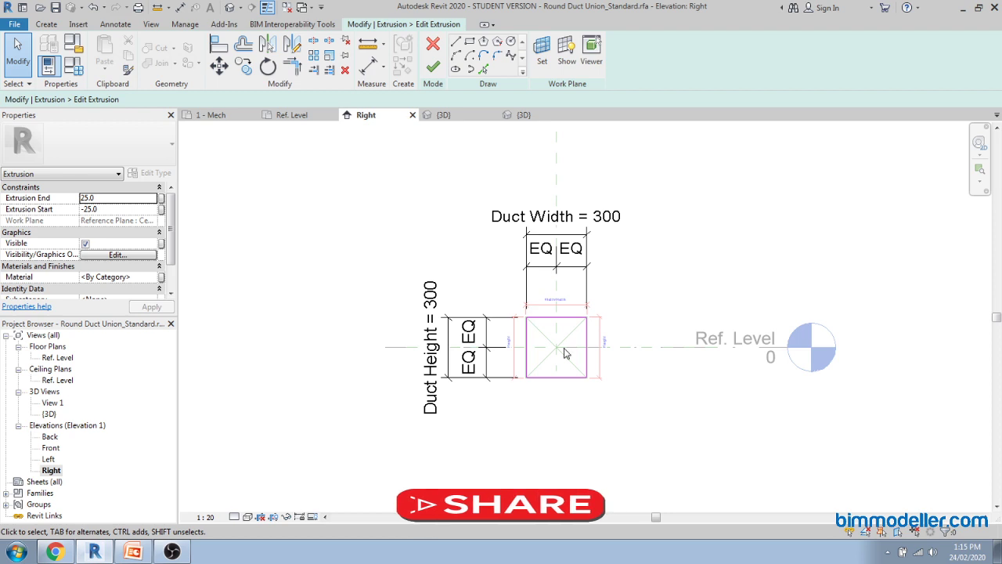
scroll(575, 346, up, 2)
drag(463, 279, 639, 438)
key(Delete)
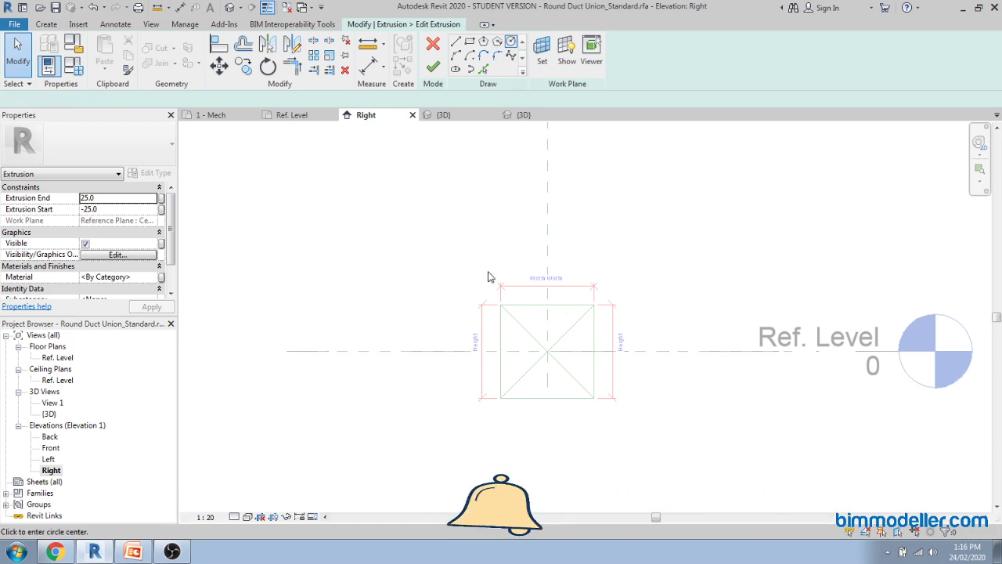
Draw a 240 radius circle and make its centre mark visible
click(406, 262)
click(443, 328)
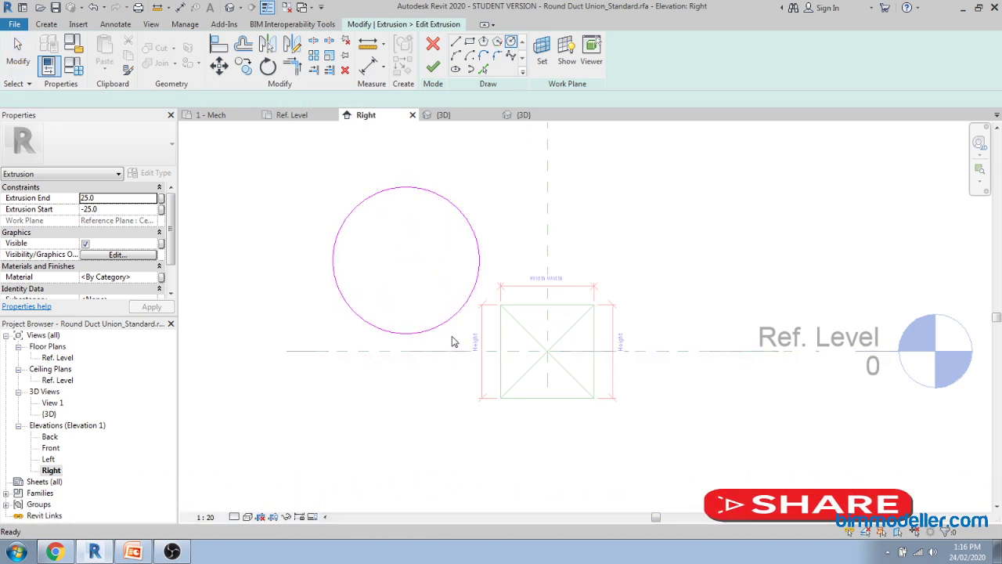
key(Escape)
key(Escape)
click(413, 333)
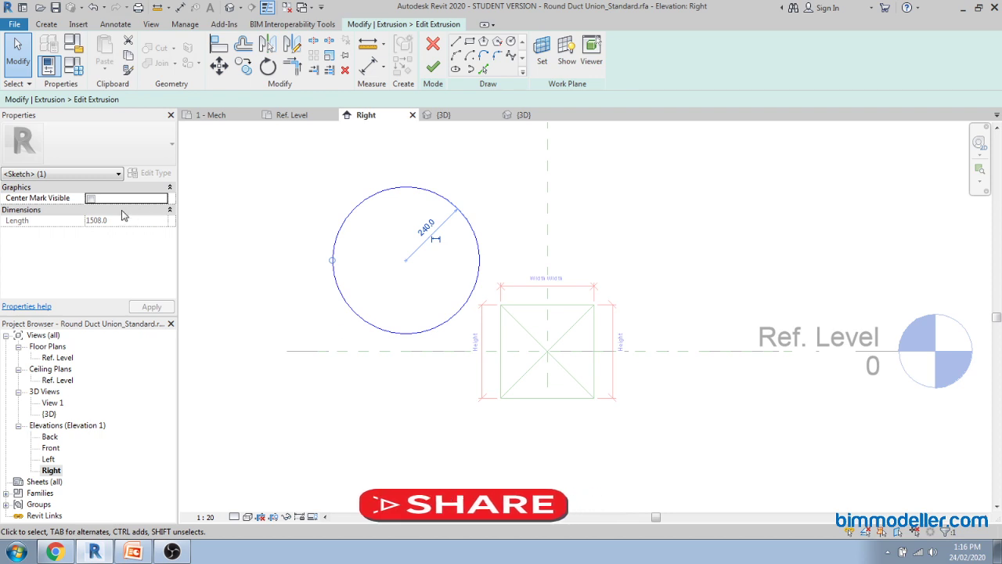
click(90, 199)
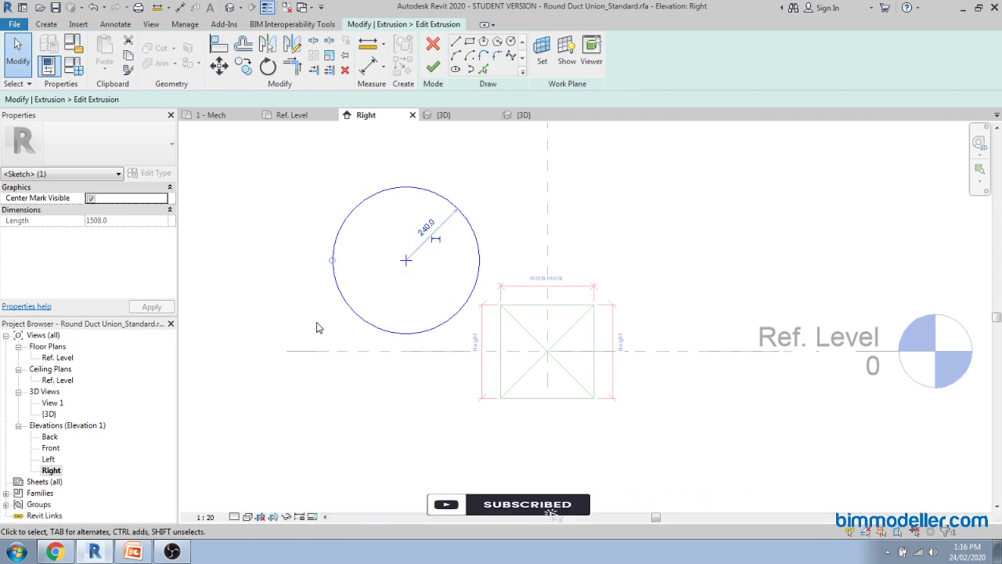
Align the circle's centre (AL) to the vertical reference plane and the Ref. Level
key(l)
click(551, 222)
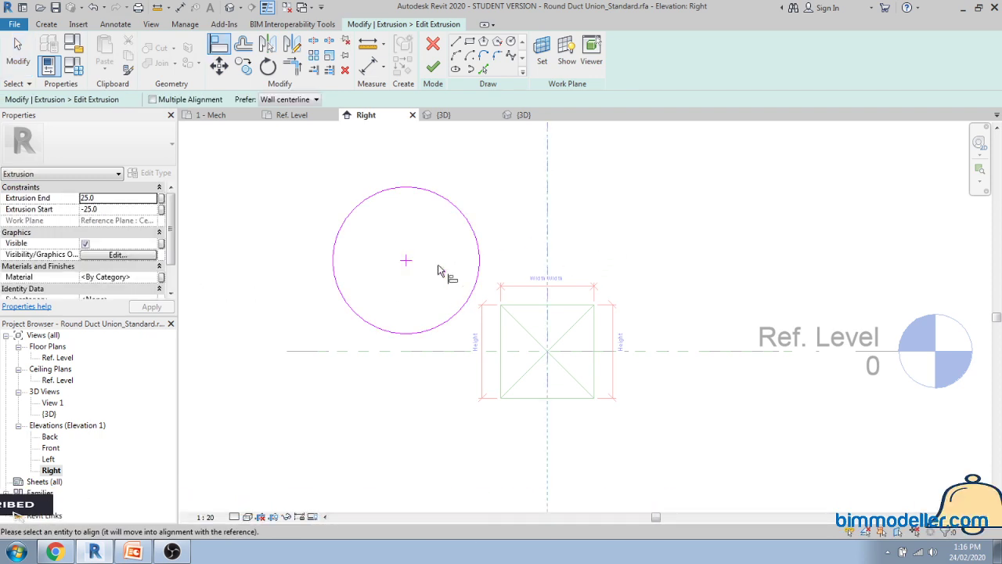
click(405, 260)
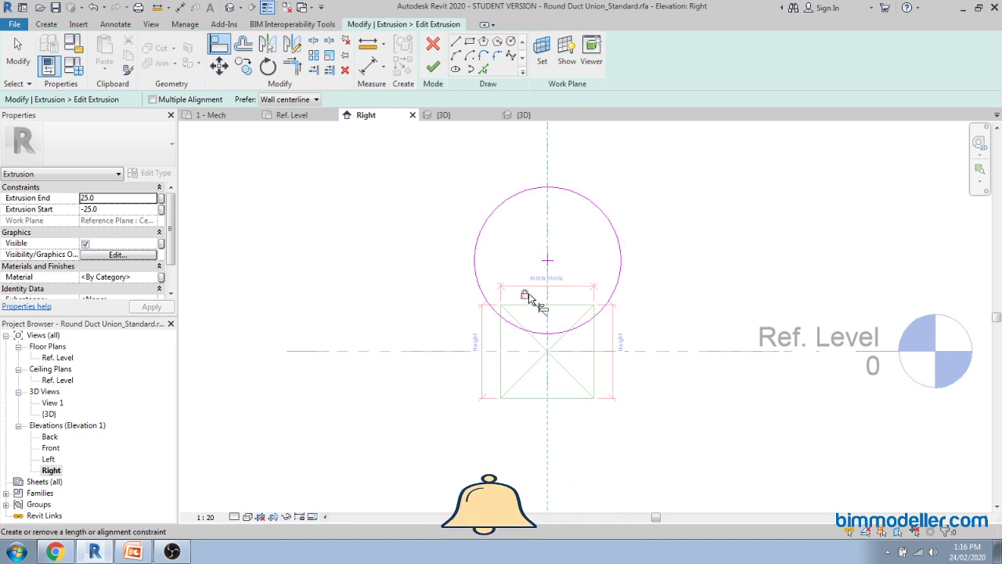
click(444, 350)
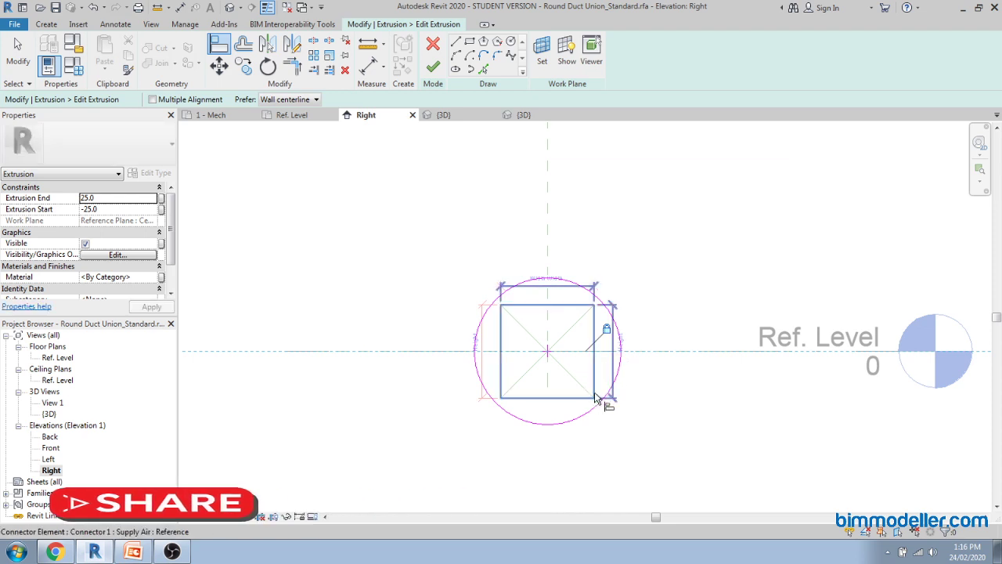
key(Escape)
key(Escape)
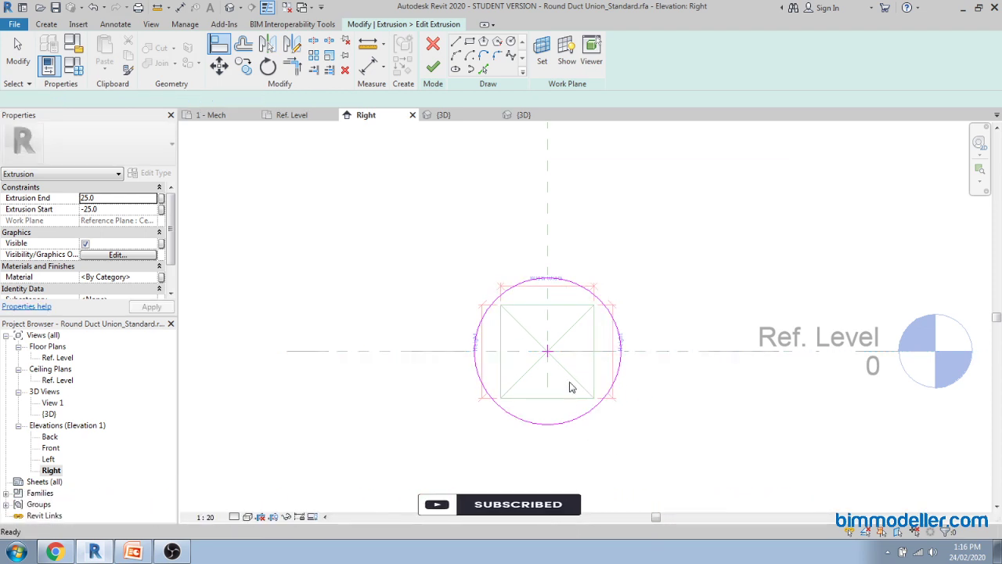
click(618, 368)
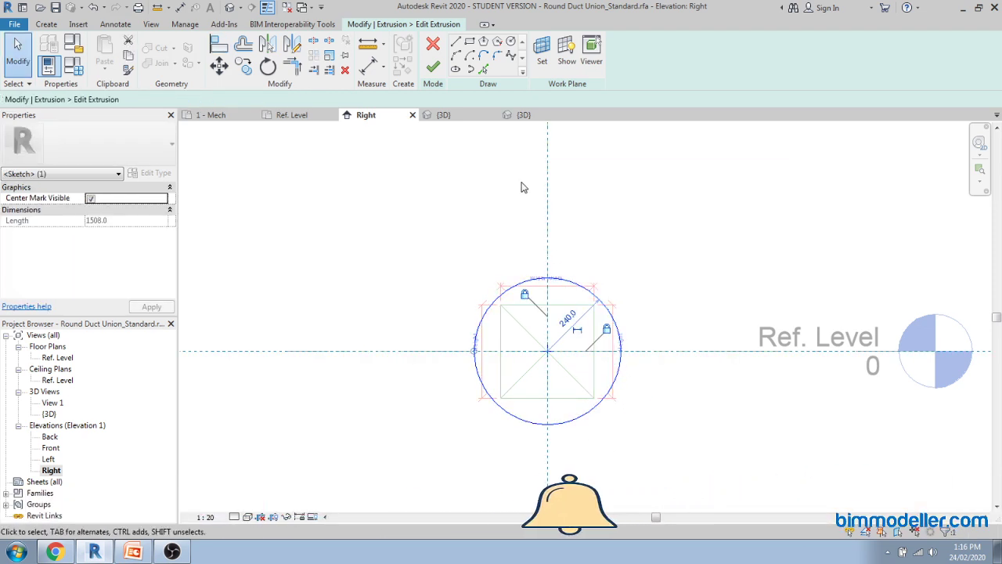
click(367, 71)
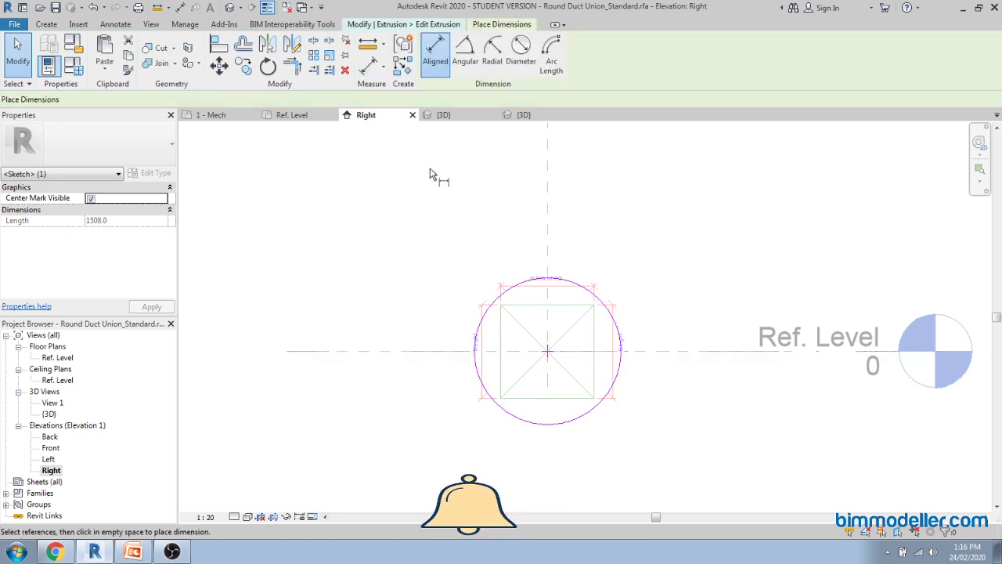
Add a ⌀480 diameter dimension to the circle
click(520, 50)
click(609, 317)
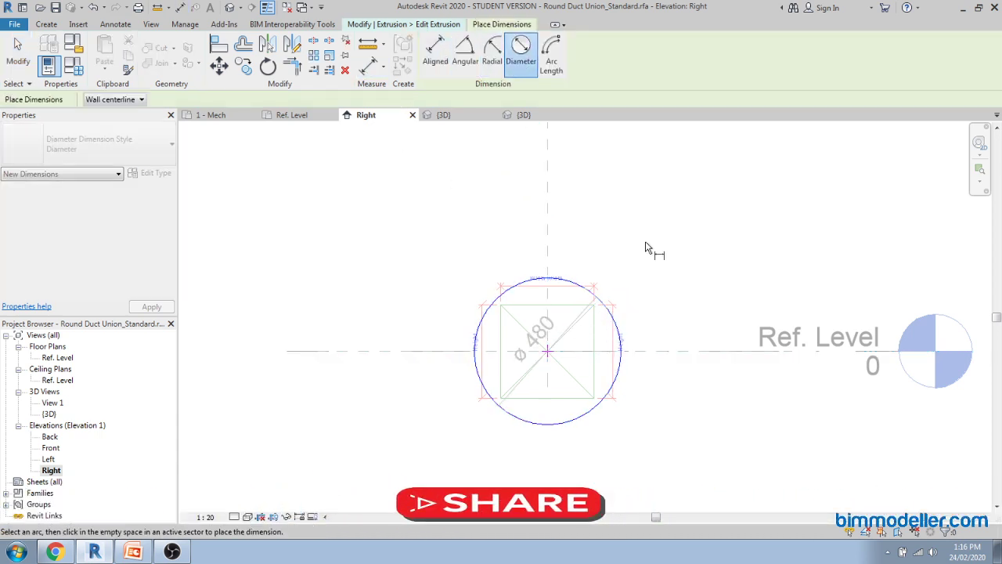
click(614, 338)
key(Escape)
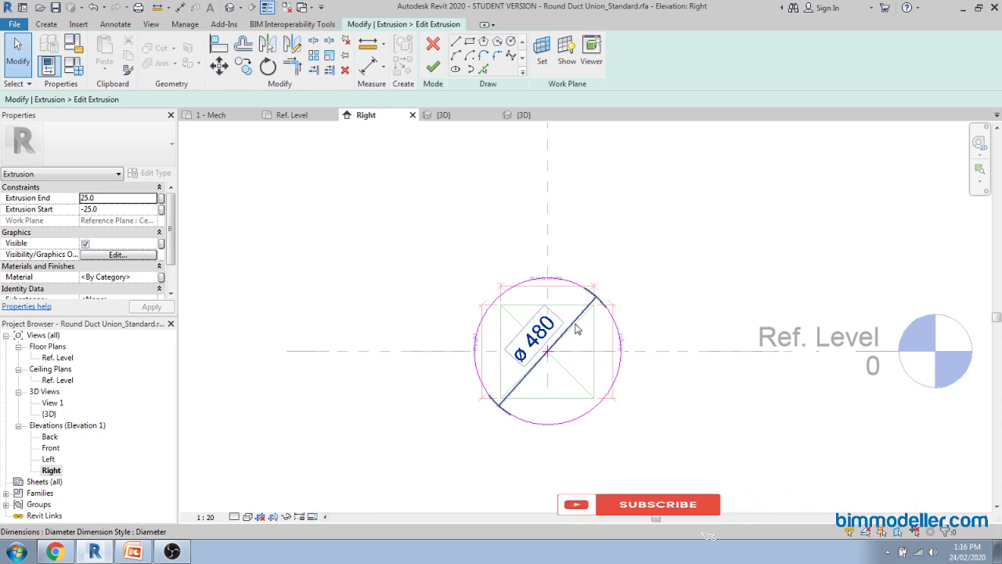
click(576, 327)
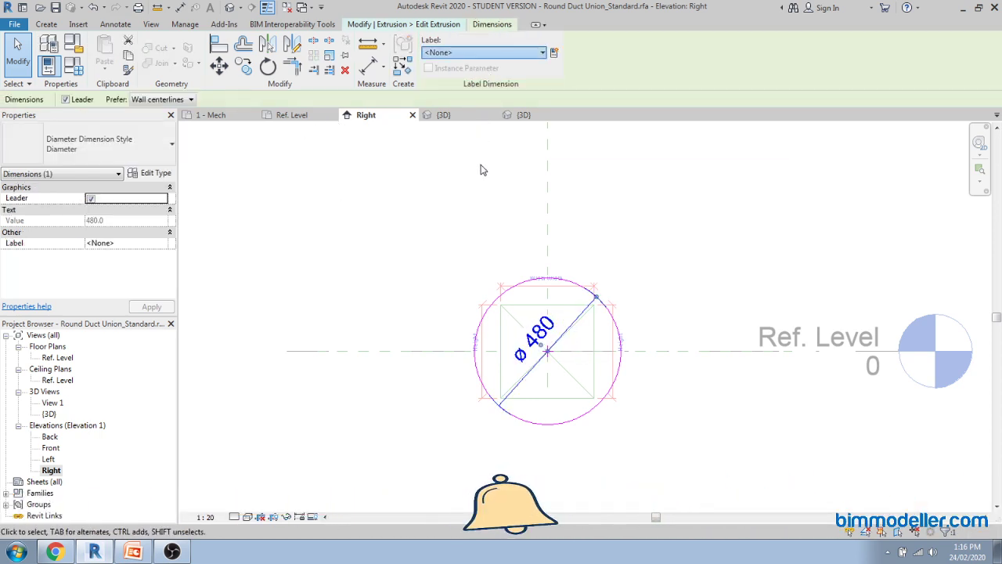
key(Escape)
In Family Types, delete Duct Height and rename Duct Width to Duct Diameter
click(74, 66)
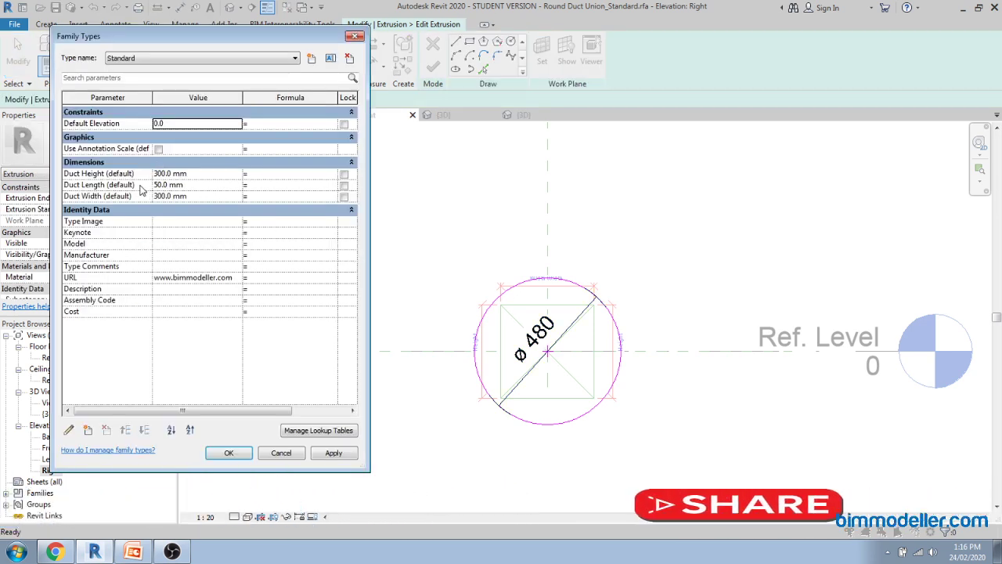
click(124, 185)
click(117, 173)
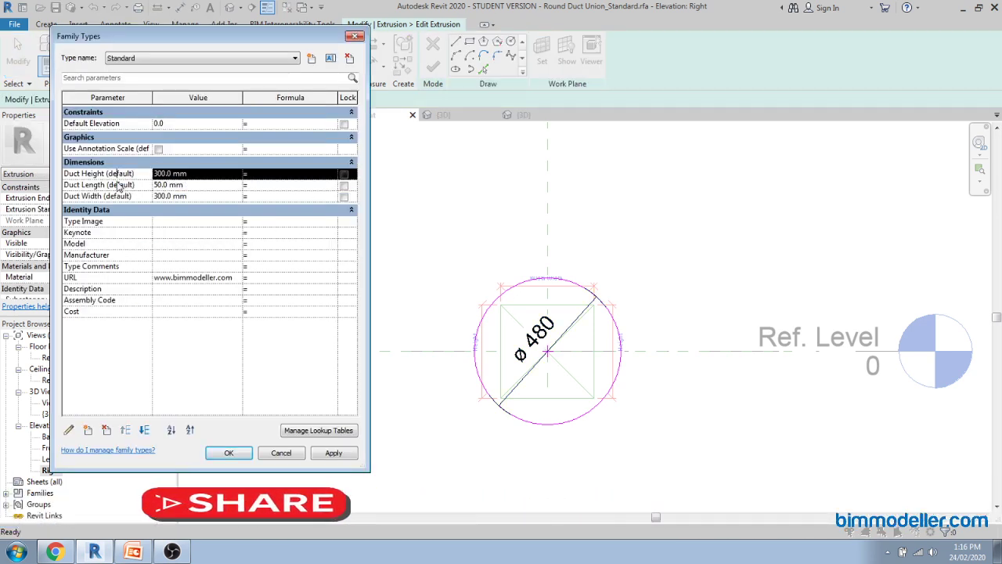
click(107, 430)
click(529, 277)
click(106, 185)
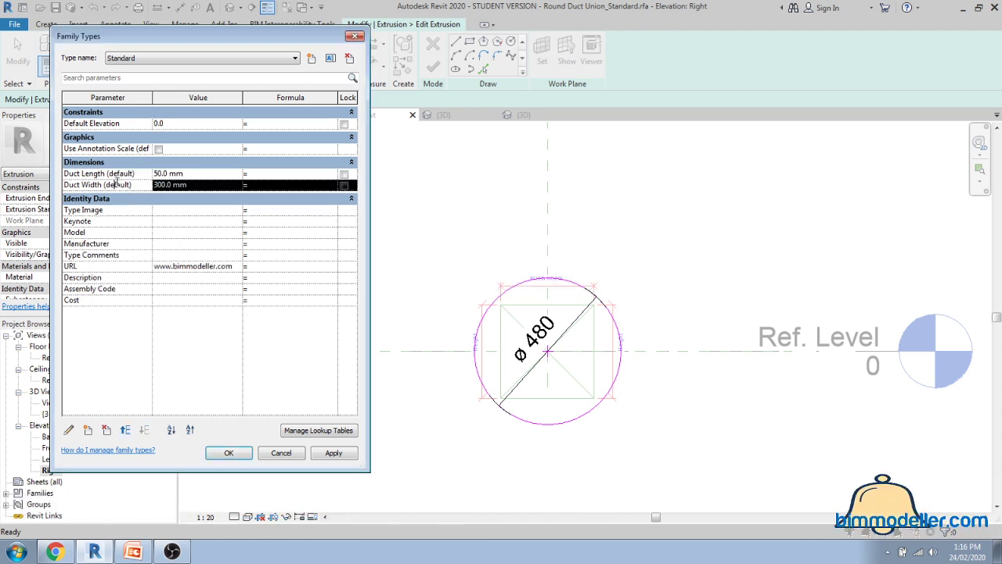
click(69, 432)
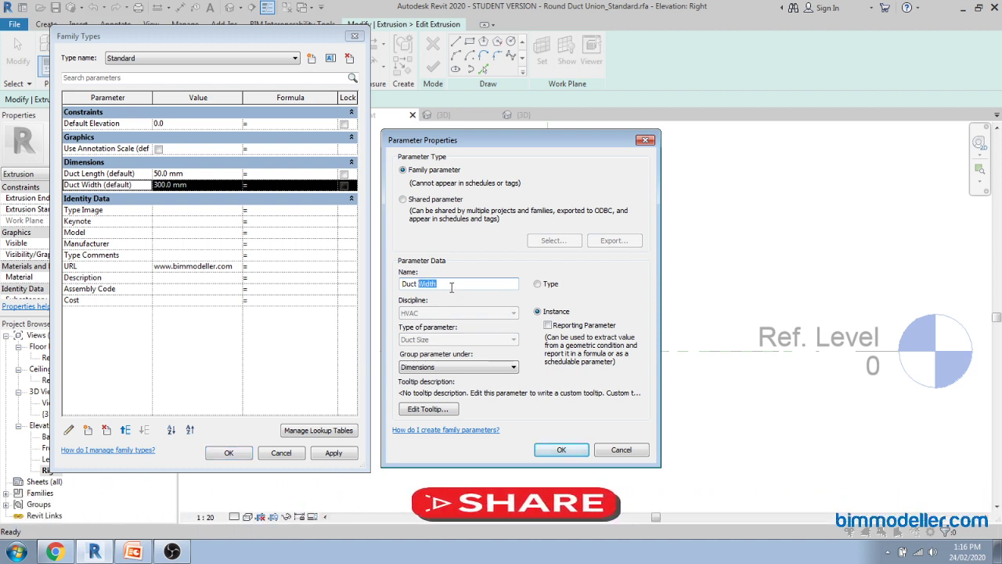
text(er)
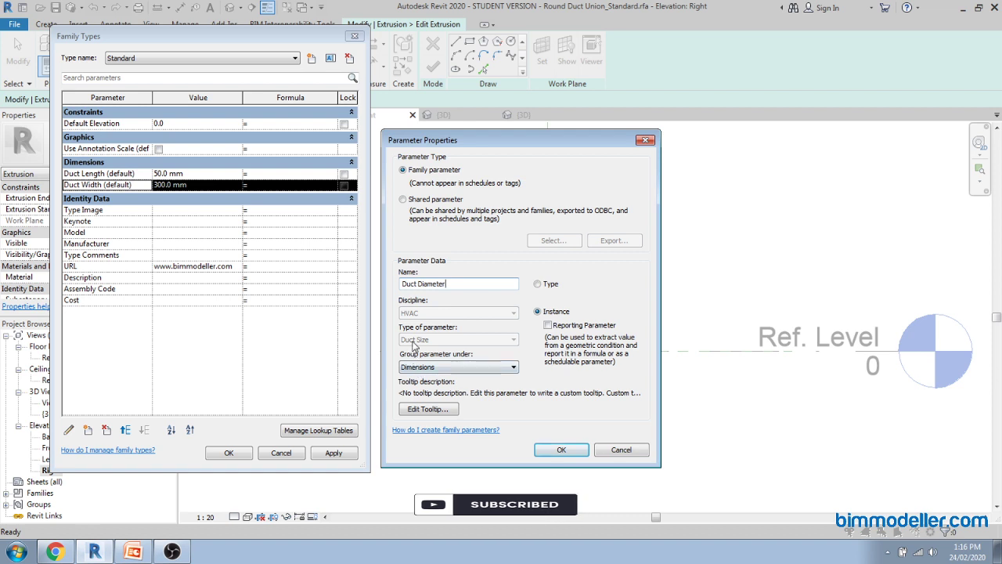
click(561, 449)
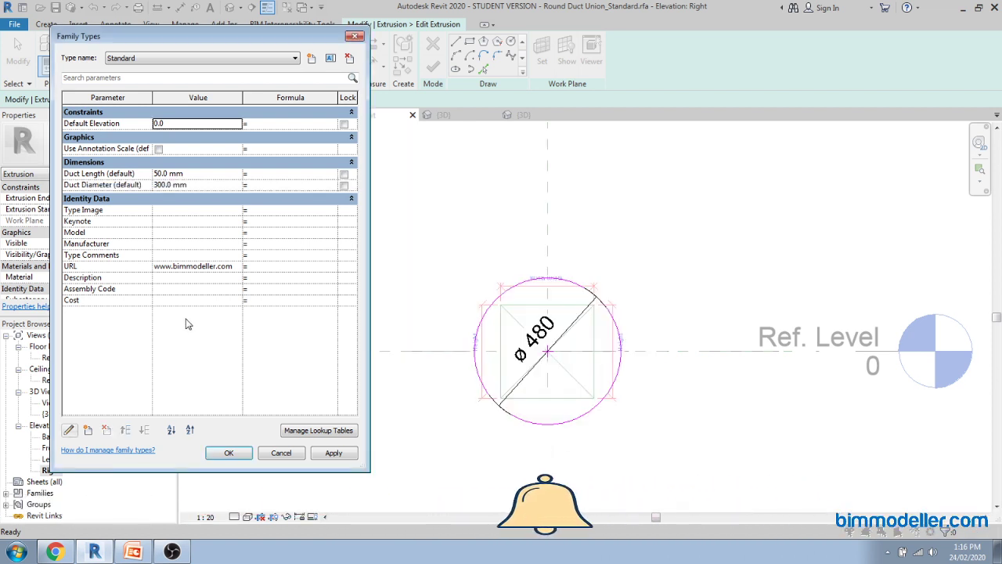
click(225, 451)
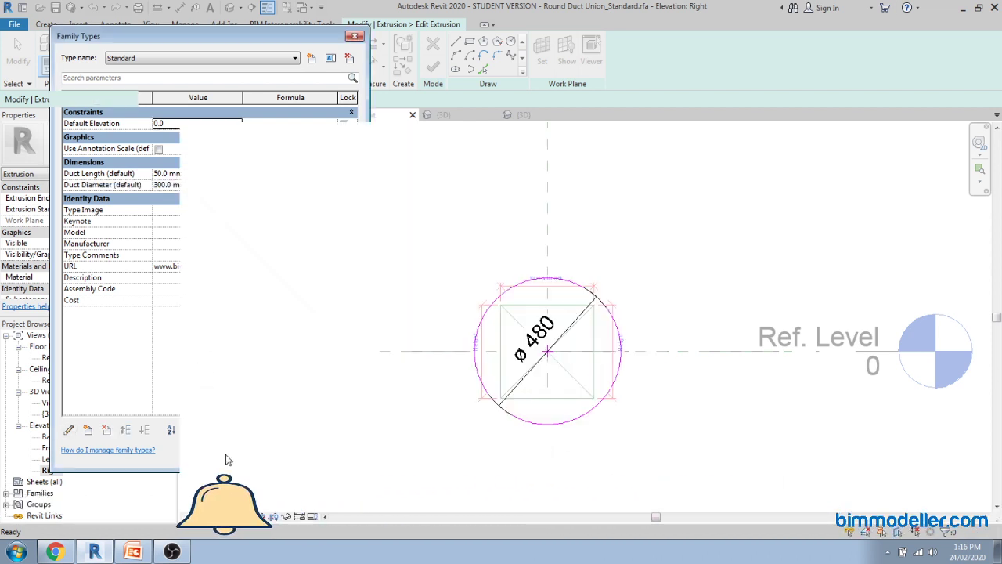
Label the diameter dimension with Duct Diameter = 300 and finish the extrusion
click(562, 342)
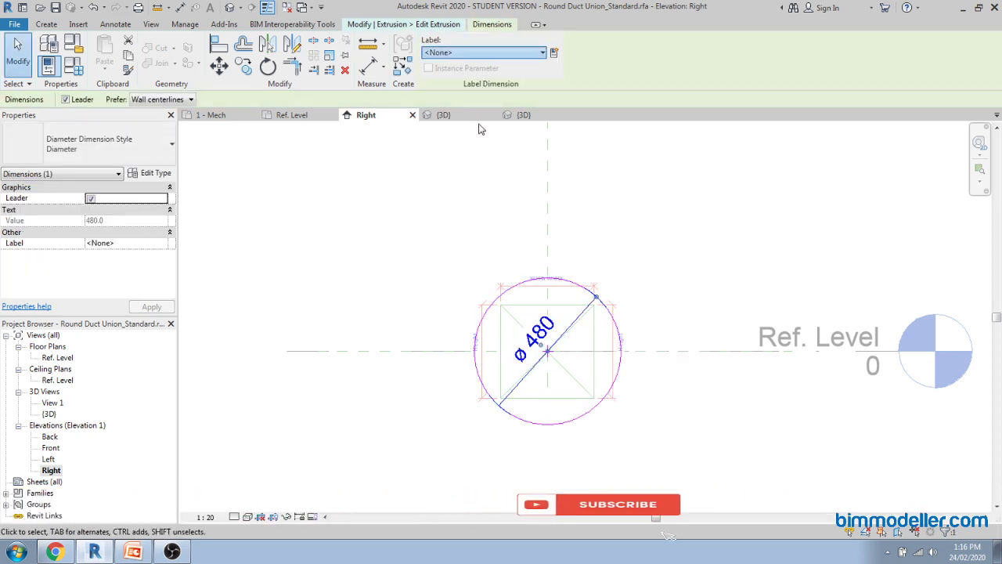
click(483, 53)
click(470, 75)
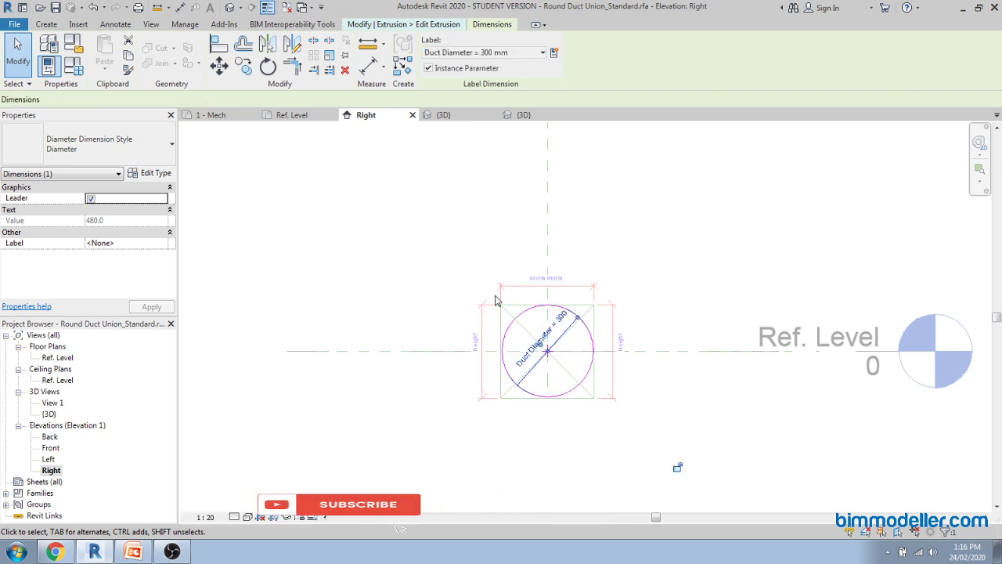
click(474, 318)
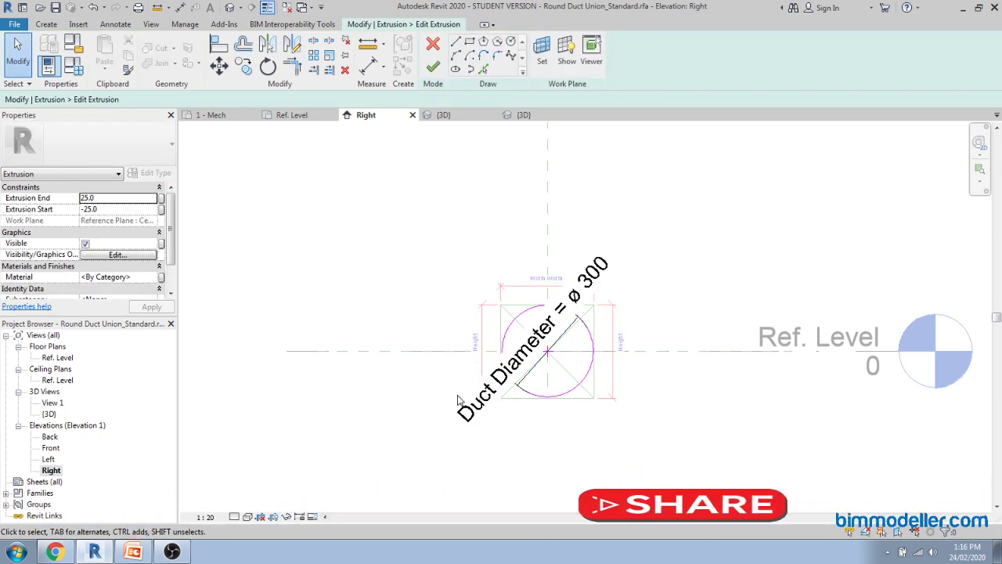
click(434, 69)
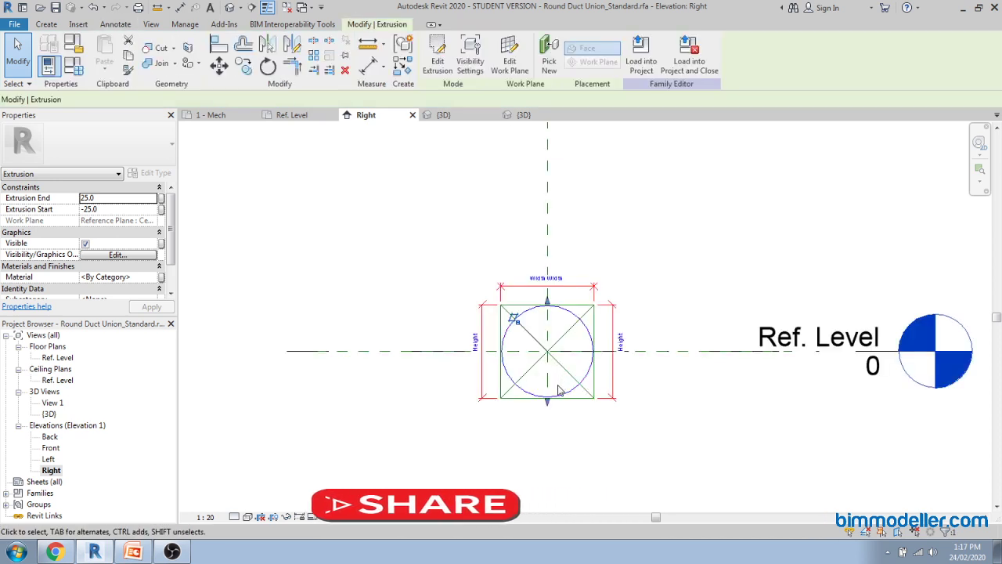
In the 3D view, select both duct connectors and set their Shape to Round
click(230, 7)
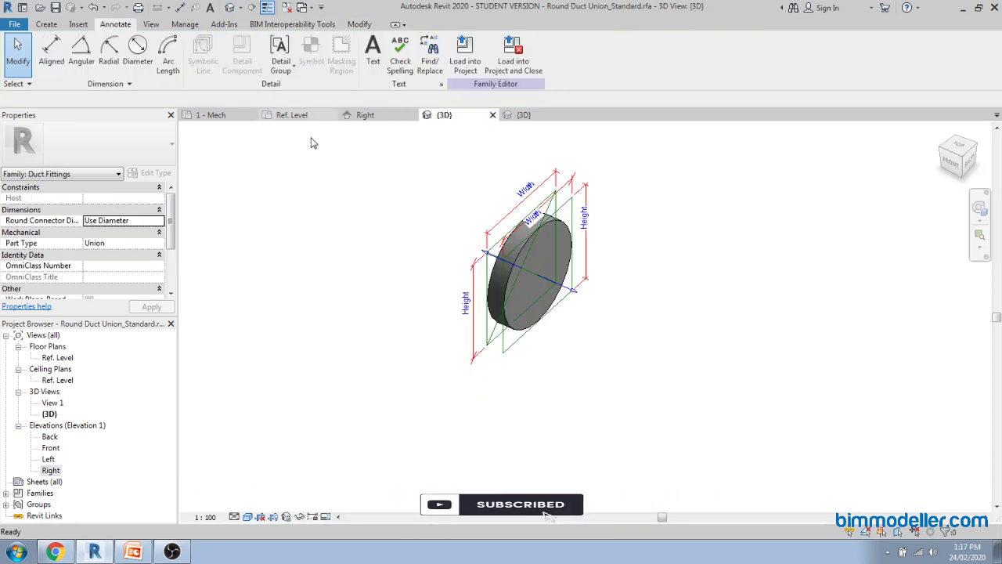
shift+middle_drag(627, 352, 574, 181)
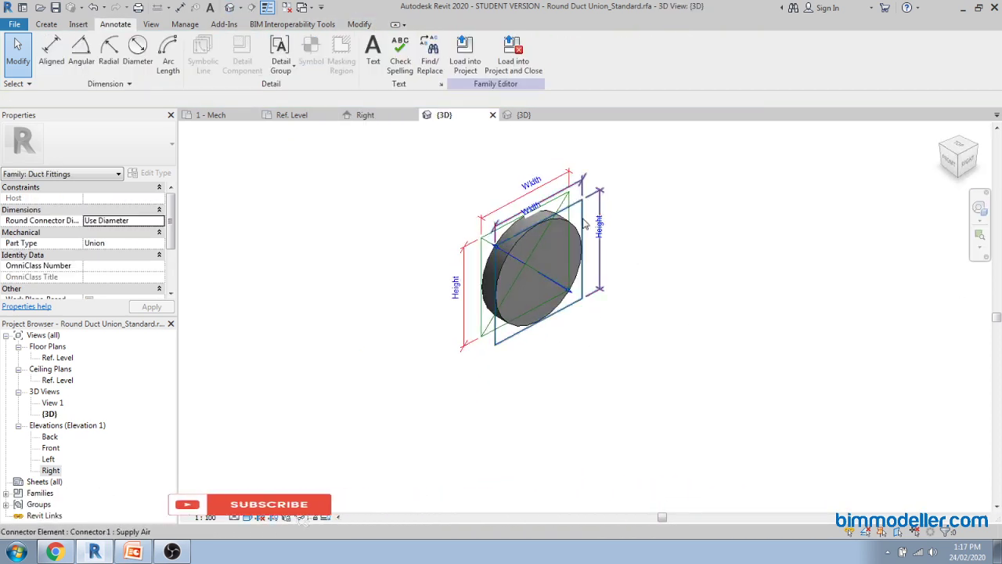
click(574, 178)
ctrl+click(631, 324)
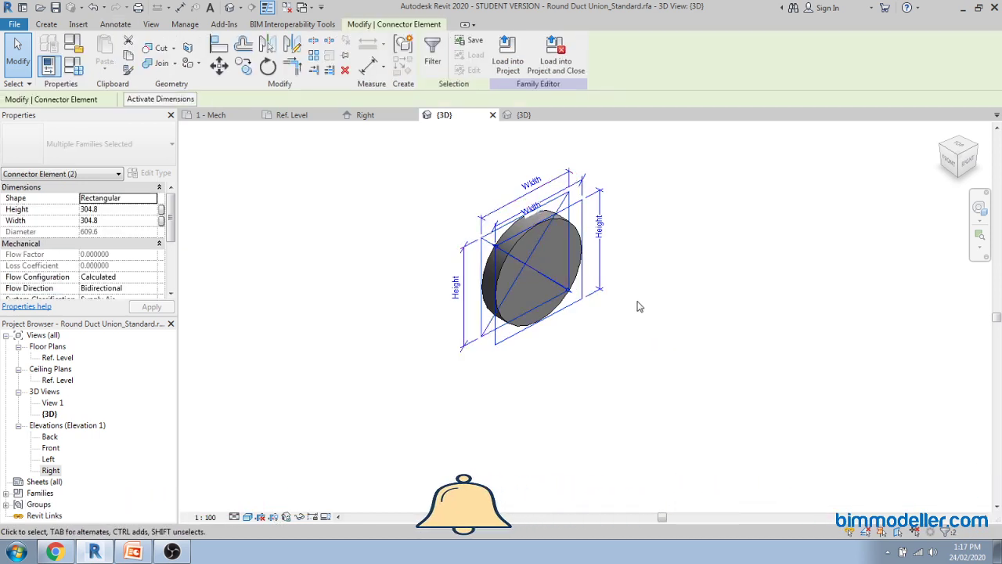
scroll(638, 314, up, 4)
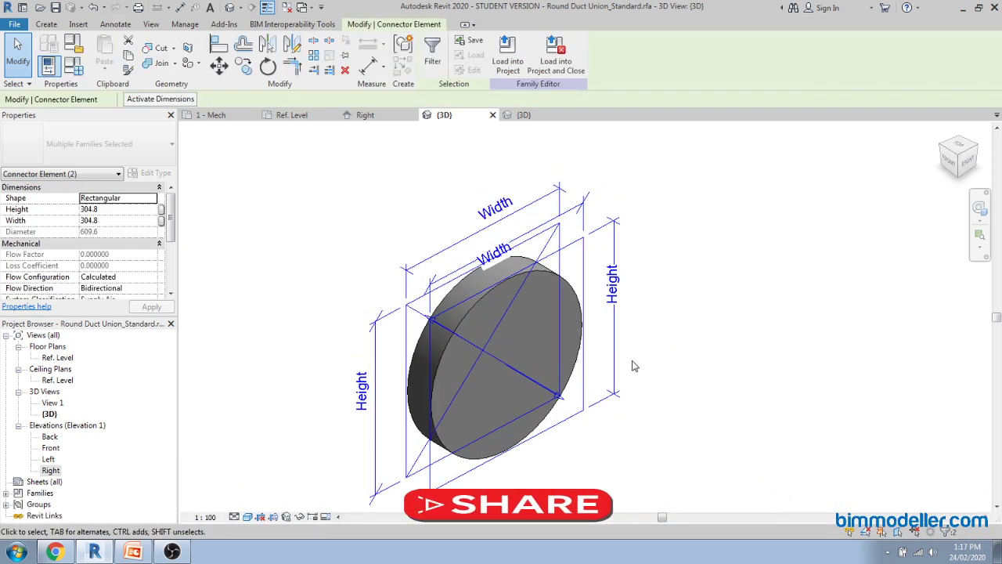
shift+middle_drag(667, 366, 673, 342)
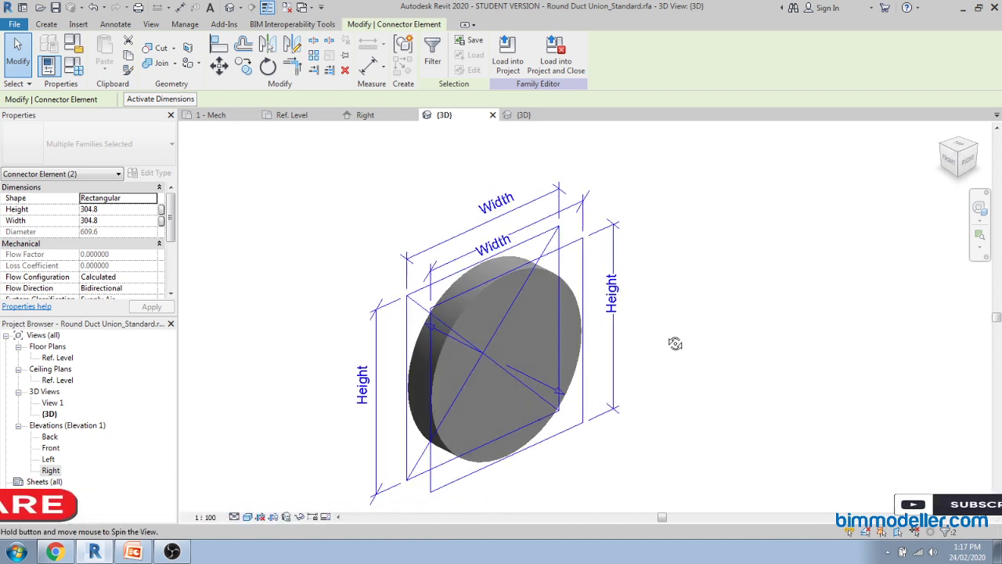
click(646, 319)
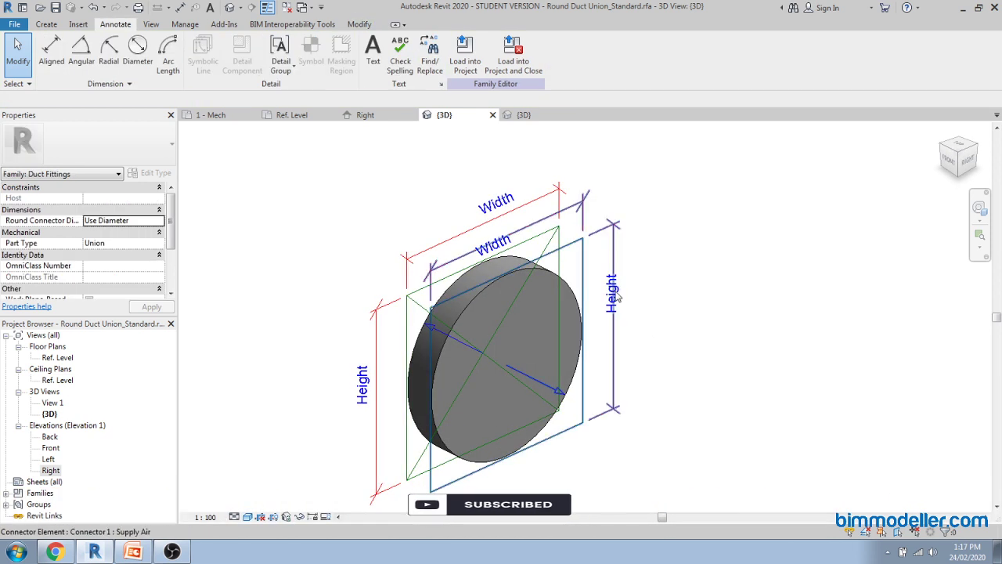
click(617, 303)
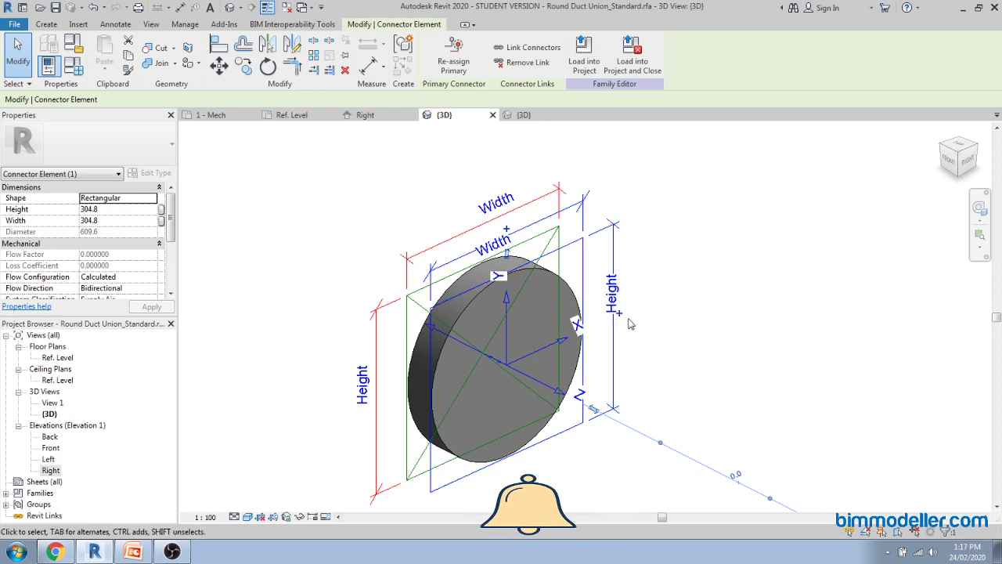
ctrl+click(560, 194)
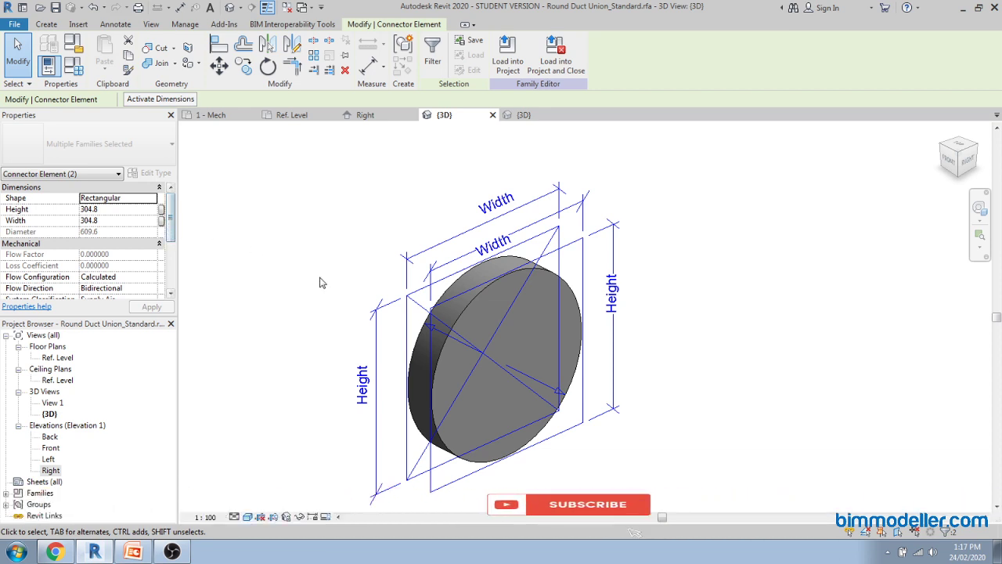
click(155, 198)
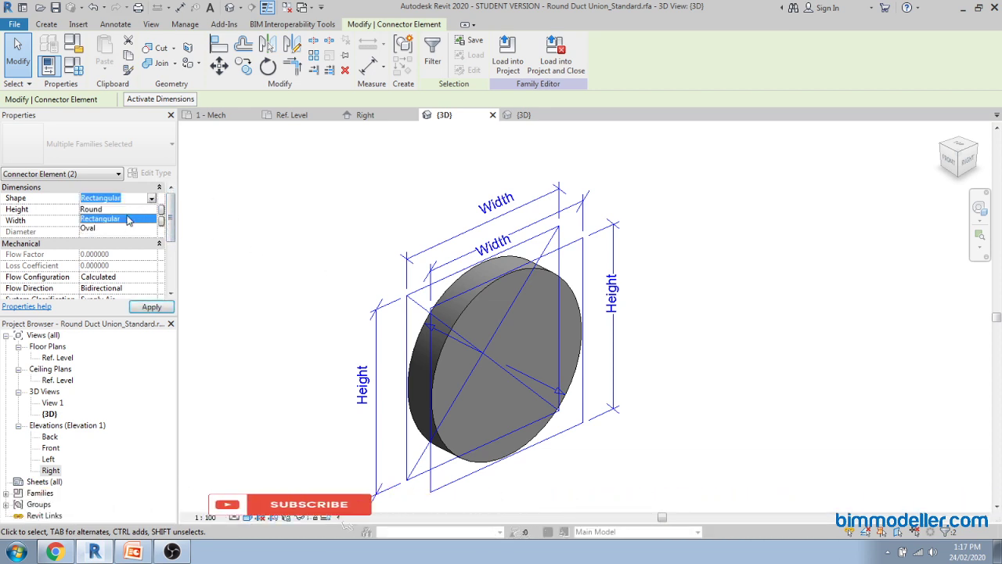
click(102, 209)
Associate the connectors' Diameter with the Duct Diameter family parameter (300 mm)
scroll(340, 272, down, 4)
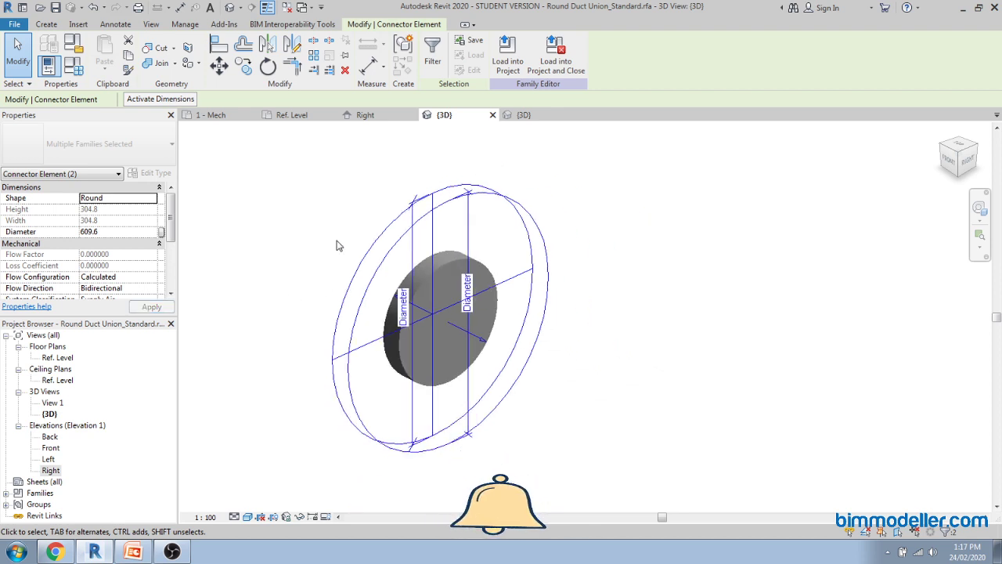
shift+middle_drag(311, 300, 217, 264)
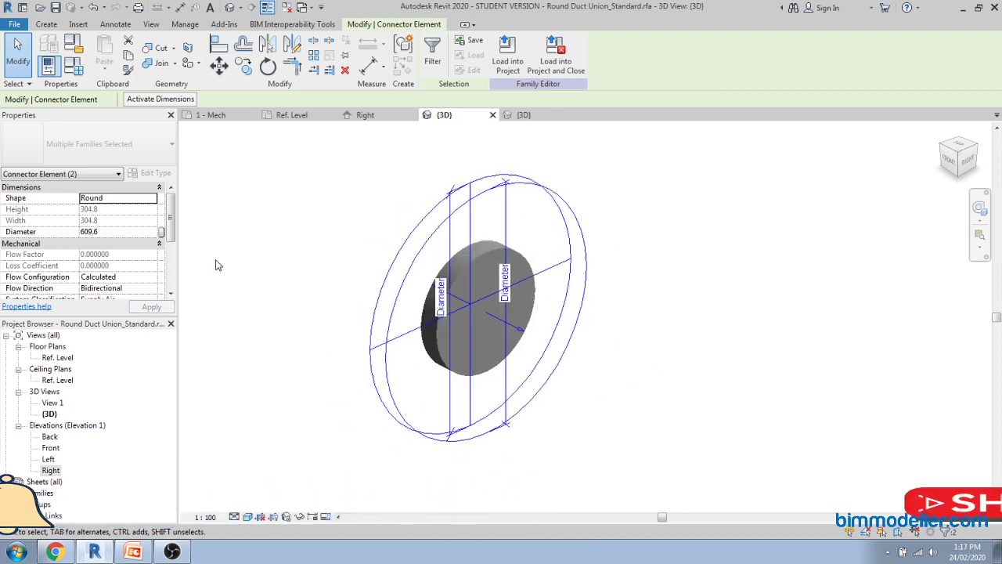
click(161, 233)
click(622, 301)
click(717, 438)
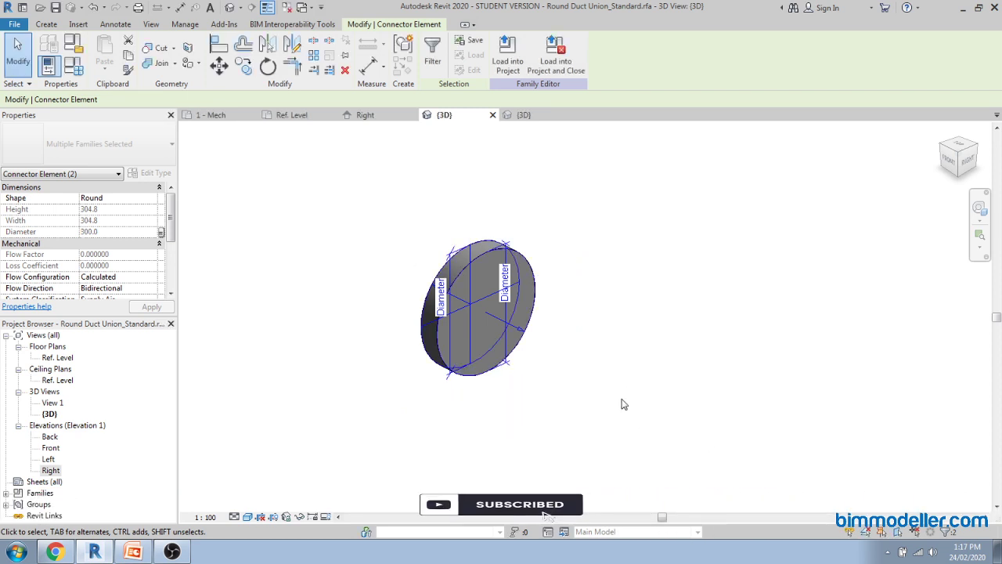
scroll(538, 327, up, 3)
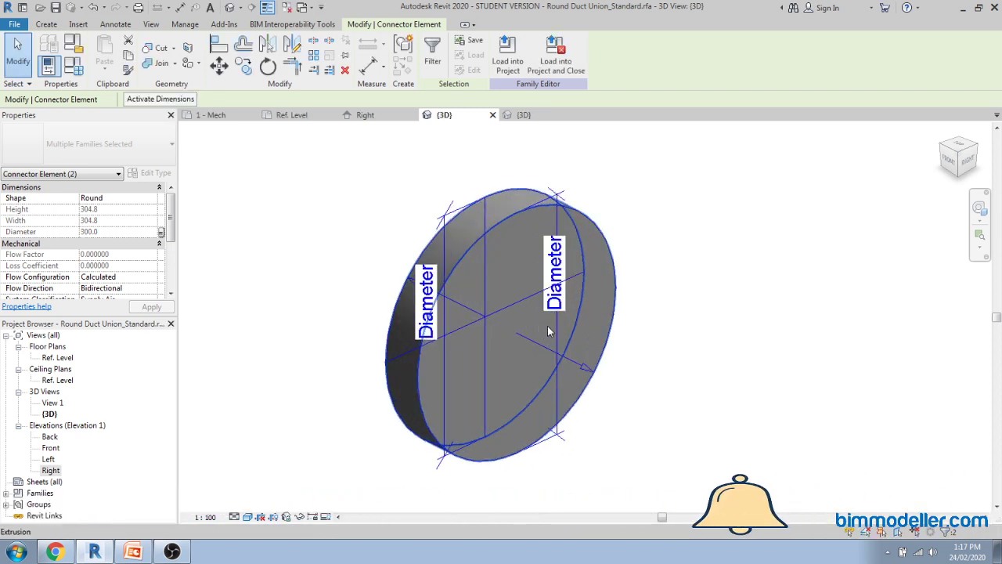
mouse_move(548, 352)
shift+middle_down()
mouse_move(594, 407)
mouse_move(580, 376)
mouse_move(665, 402)
mouse_move(665, 423)
shift+middle_up()
scroll(489, 354, up, 5)
scroll(490, 354, down, 5)
click(480, 206)
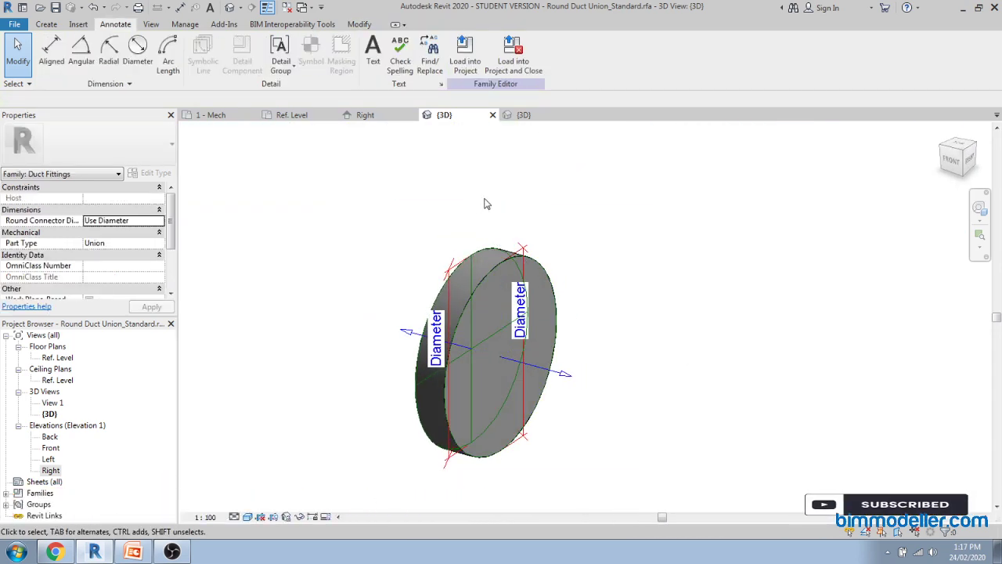
scroll(483, 212, up, 2)
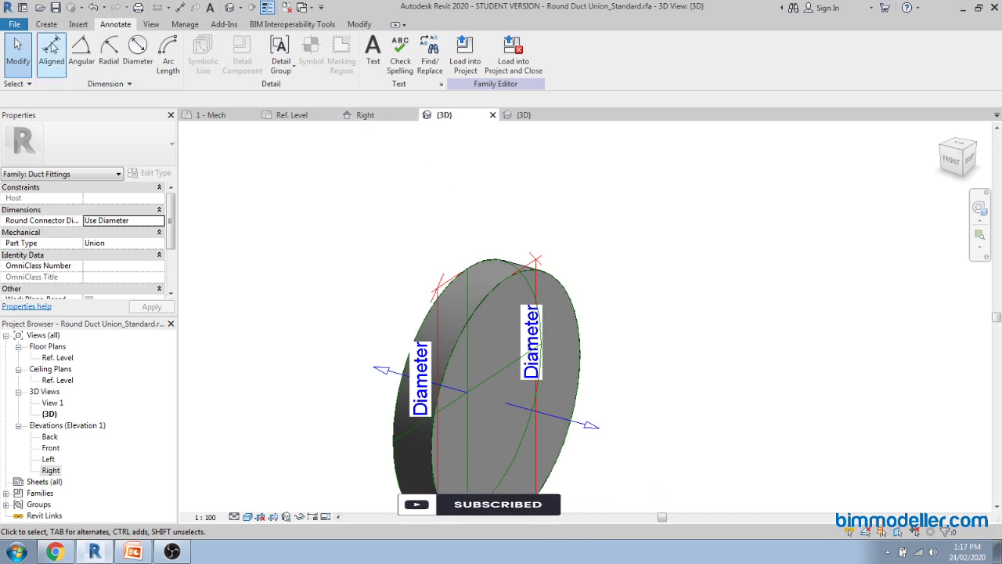
click(15, 24)
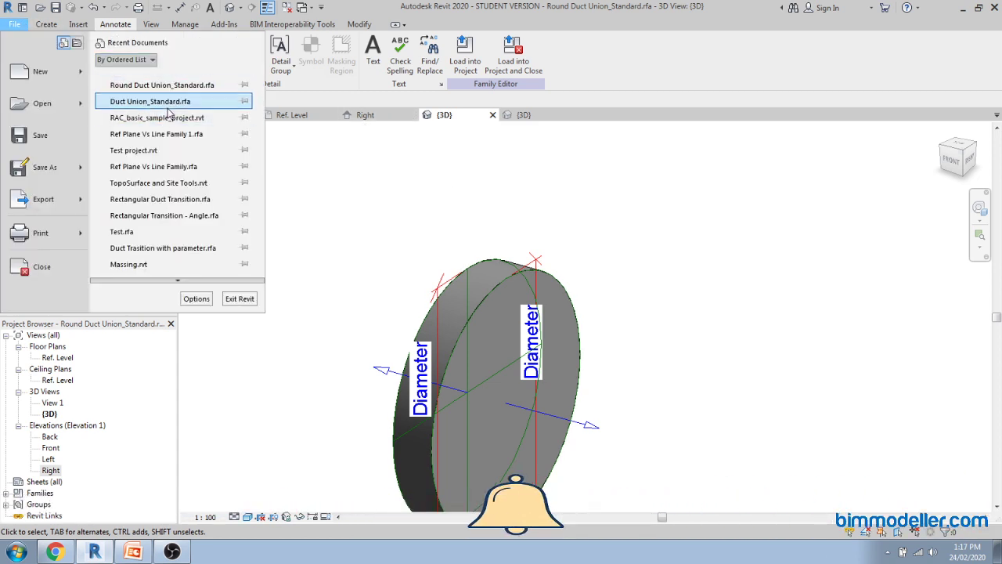
Link the front connector's Height to Duct Height and Width to Duct Width
key(Escape)
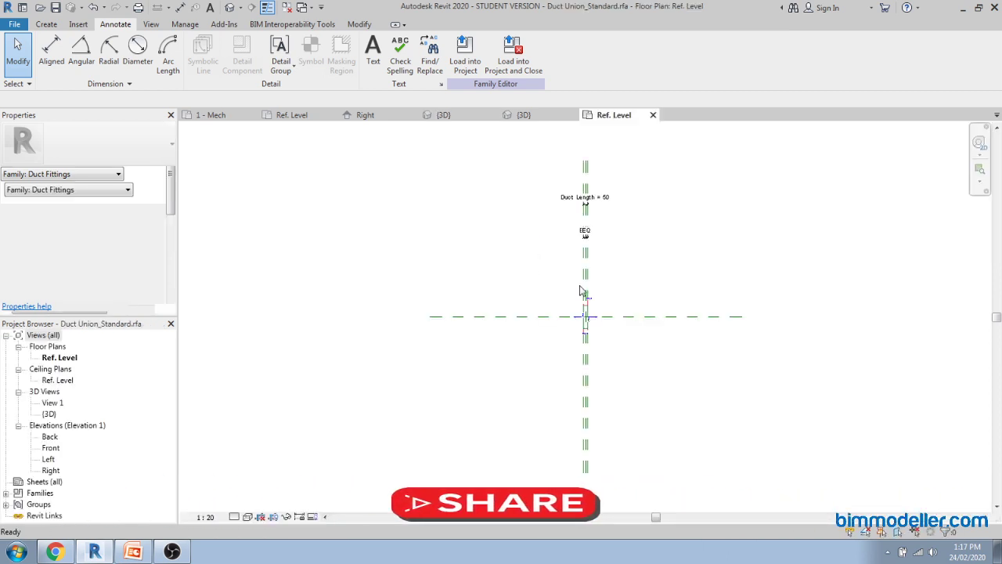
click(231, 7)
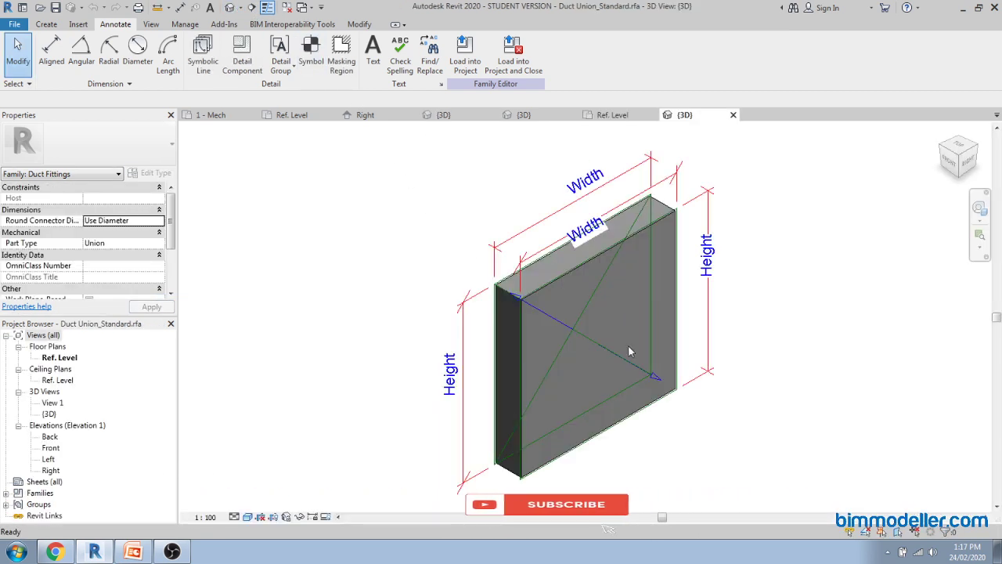
click(674, 313)
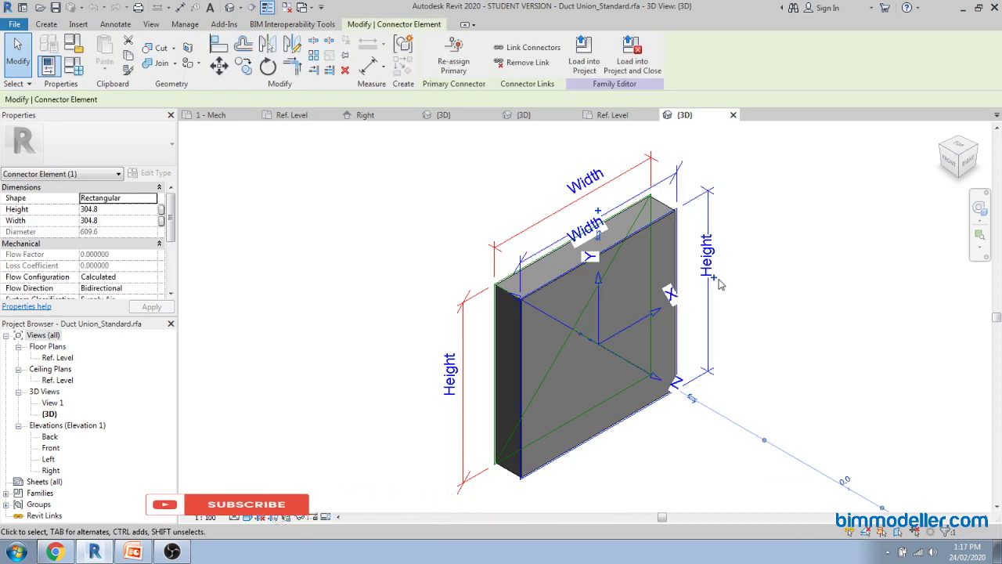
click(712, 279)
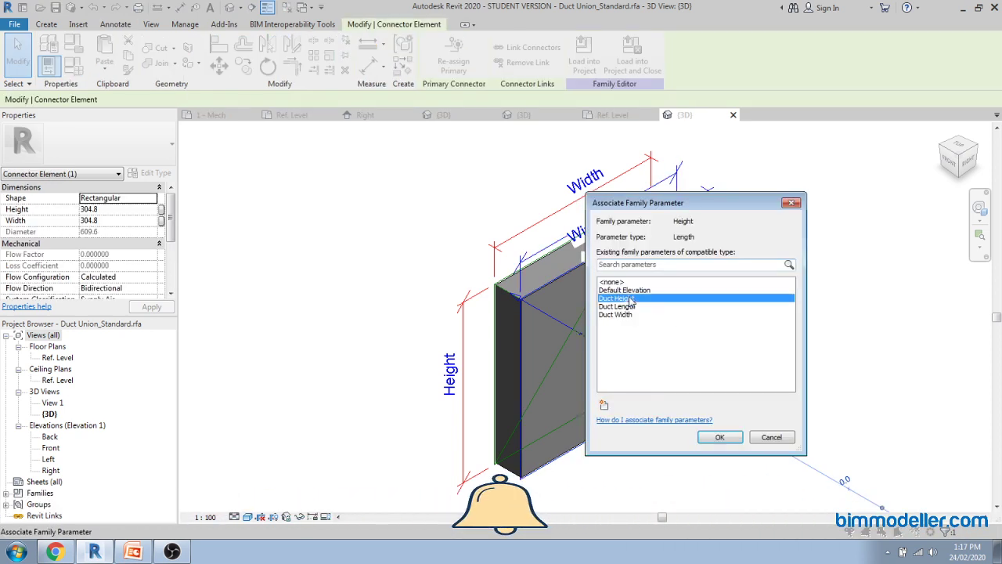
click(712, 437)
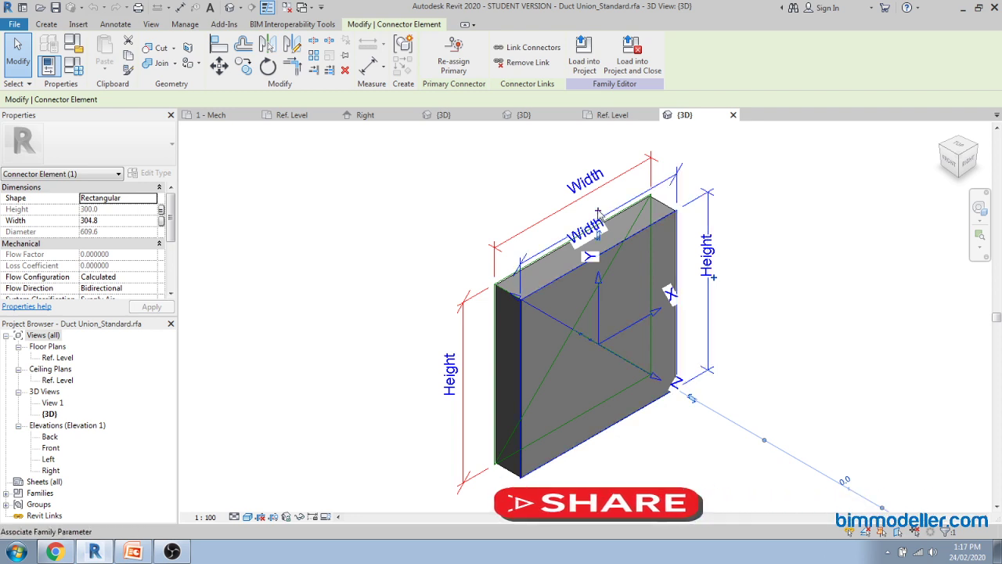
click(641, 278)
click(620, 315)
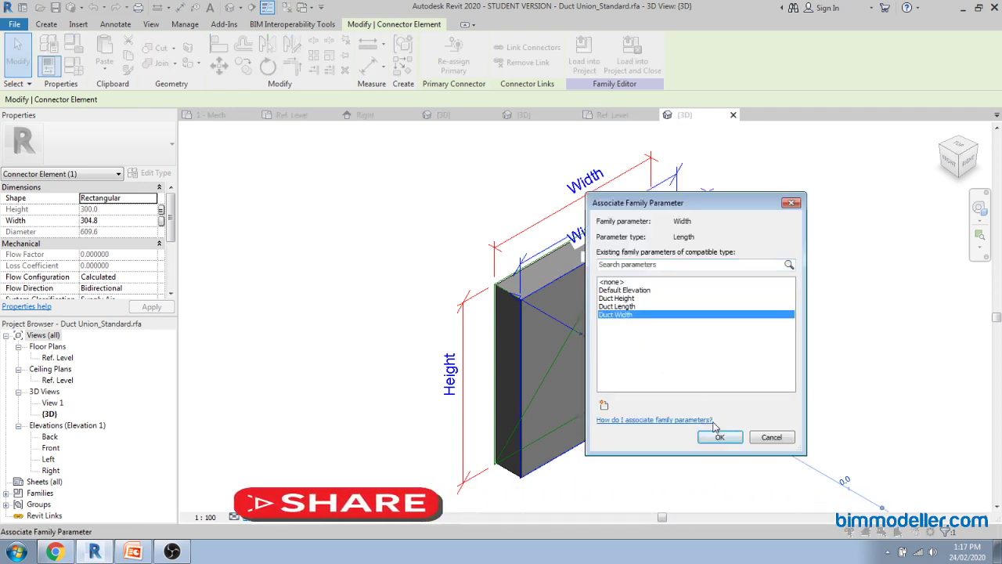
click(717, 437)
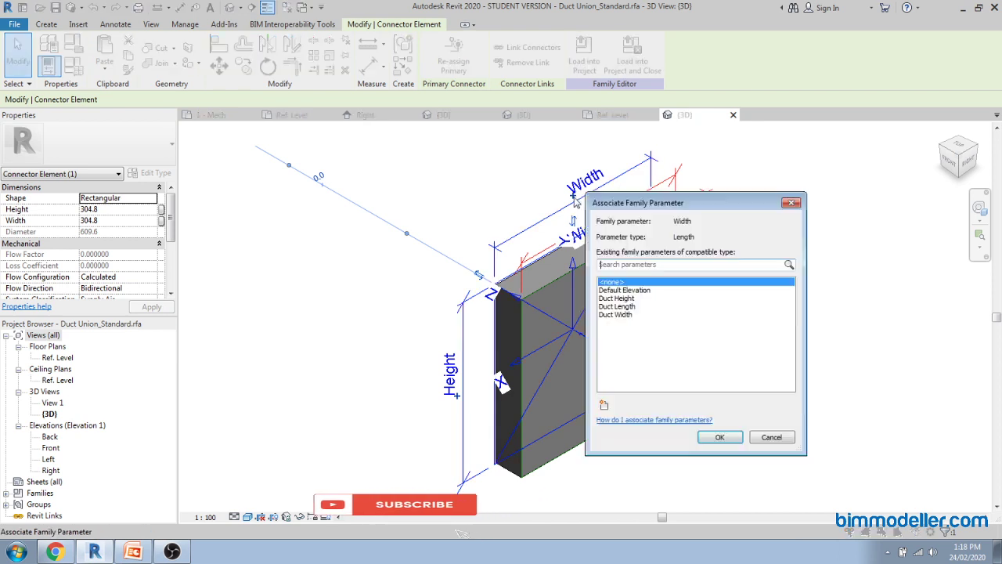
Link the second connector's Width to Duct Width and Height to Duct Height
click(615, 314)
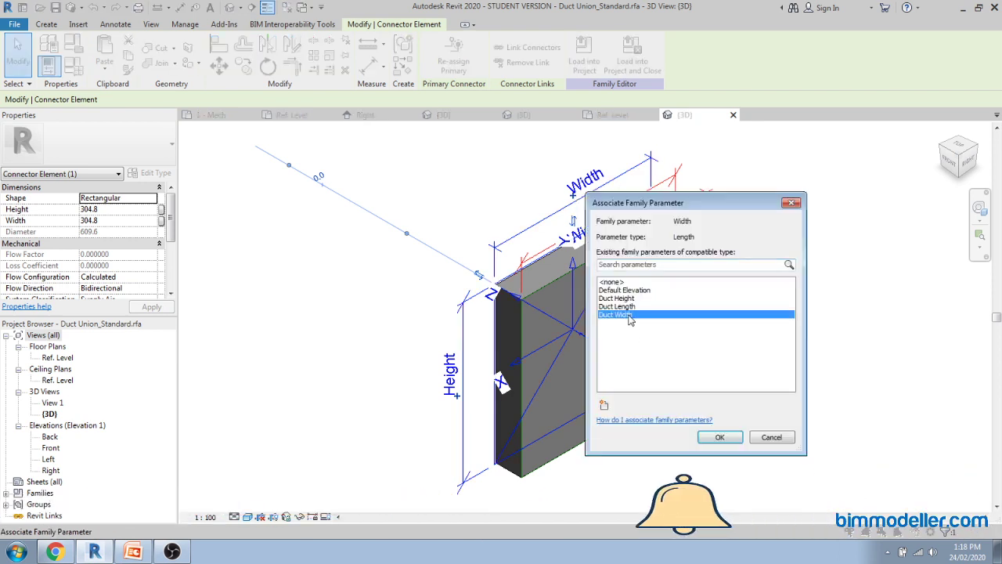
click(708, 441)
click(459, 398)
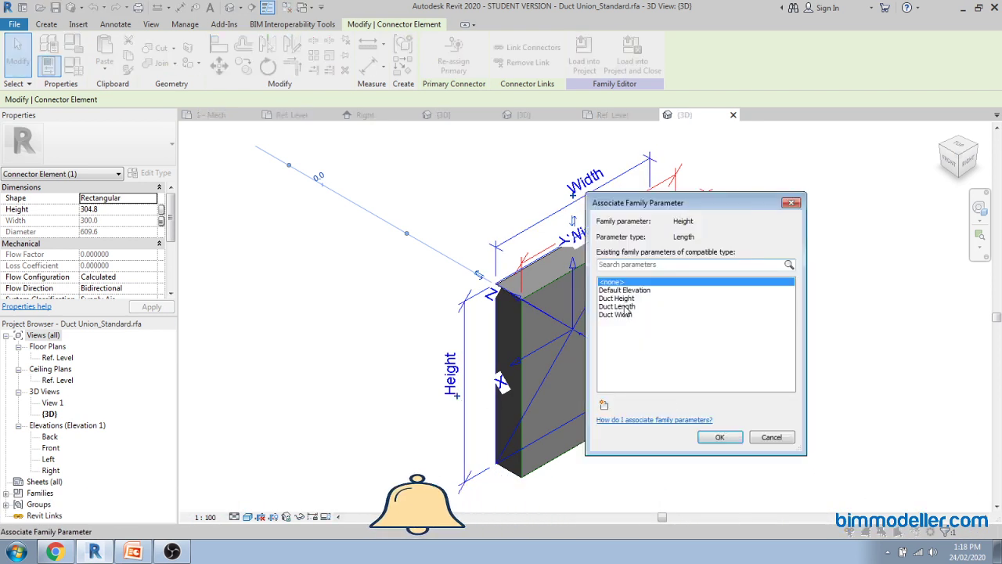
click(617, 298)
click(718, 437)
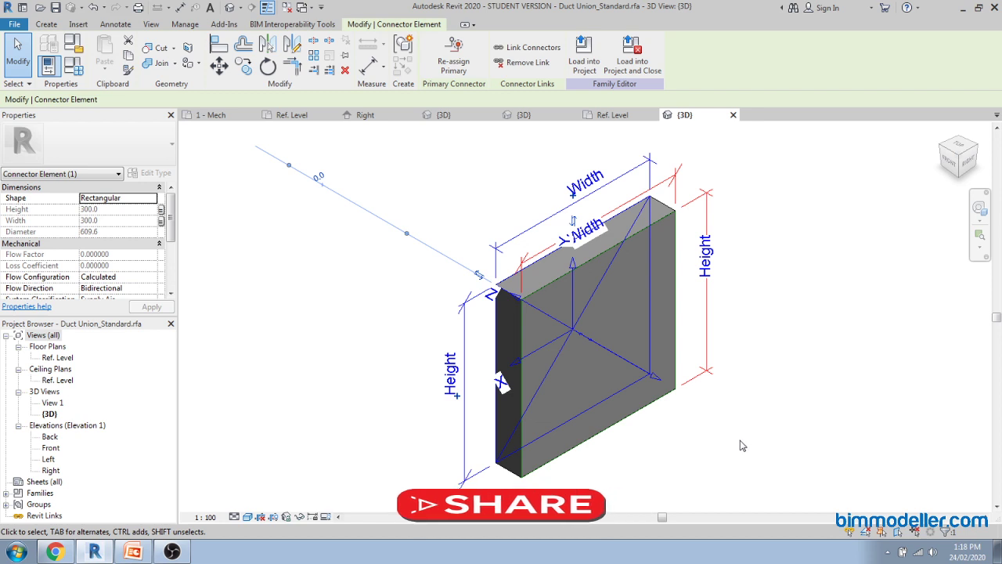
key(Escape)
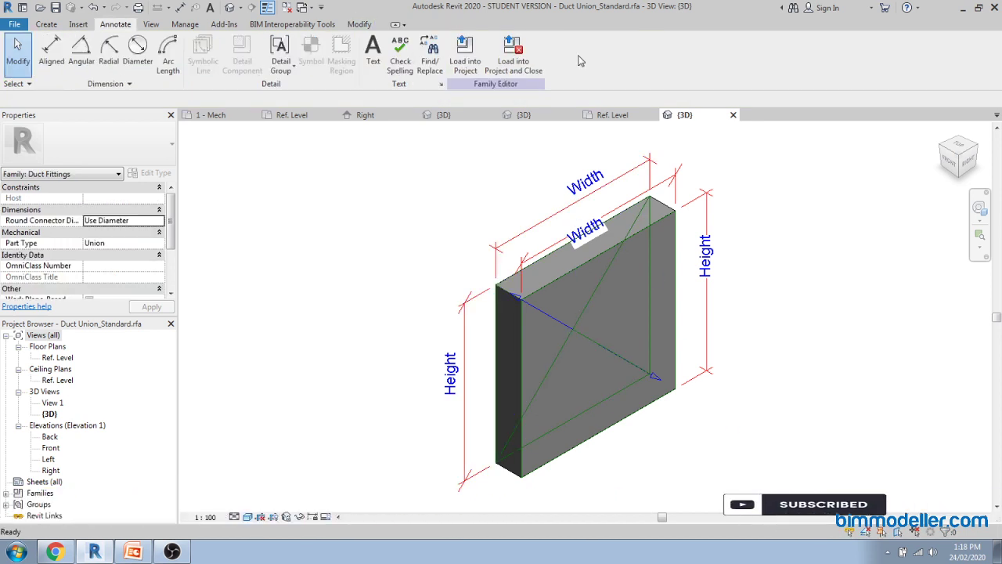
Load the rectangular duct union family into Project1, overwriting the existing version
click(466, 61)
click(462, 368)
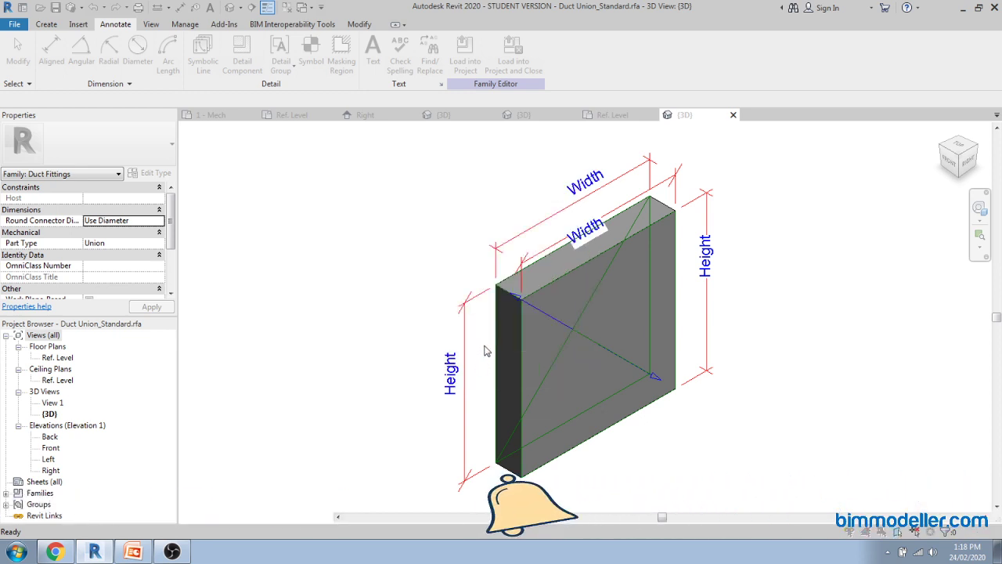
click(490, 276)
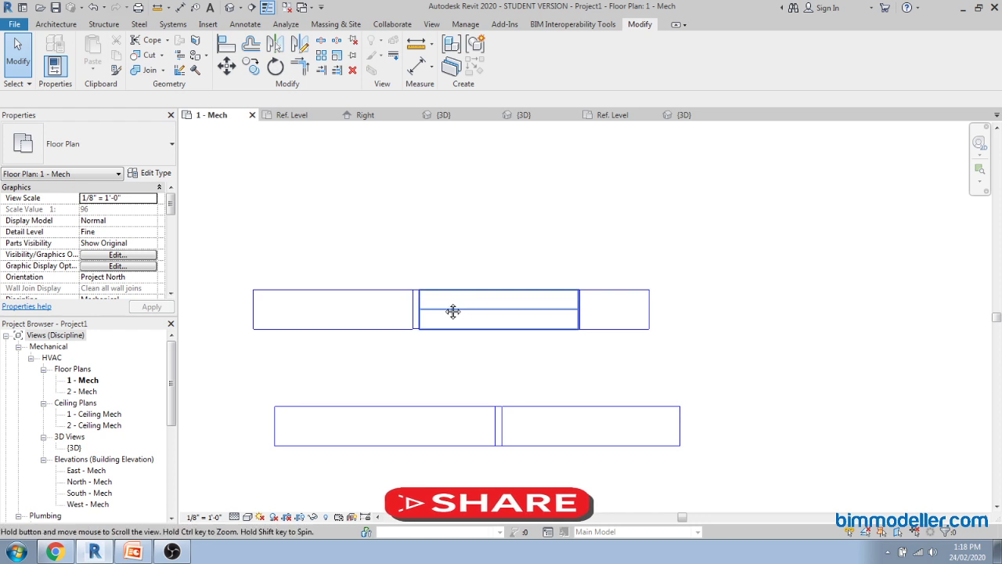
click(684, 114)
scroll(596, 330, down, 3)
click(302, 7)
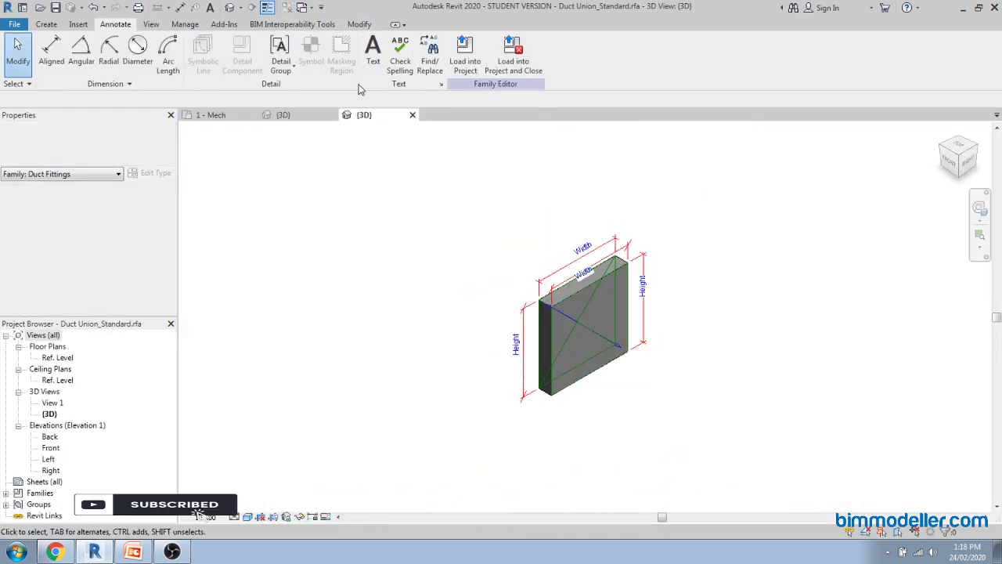
Load the Round Duct Union_Standard family into Project1 as well
click(283, 115)
scroll(664, 267, down, 3)
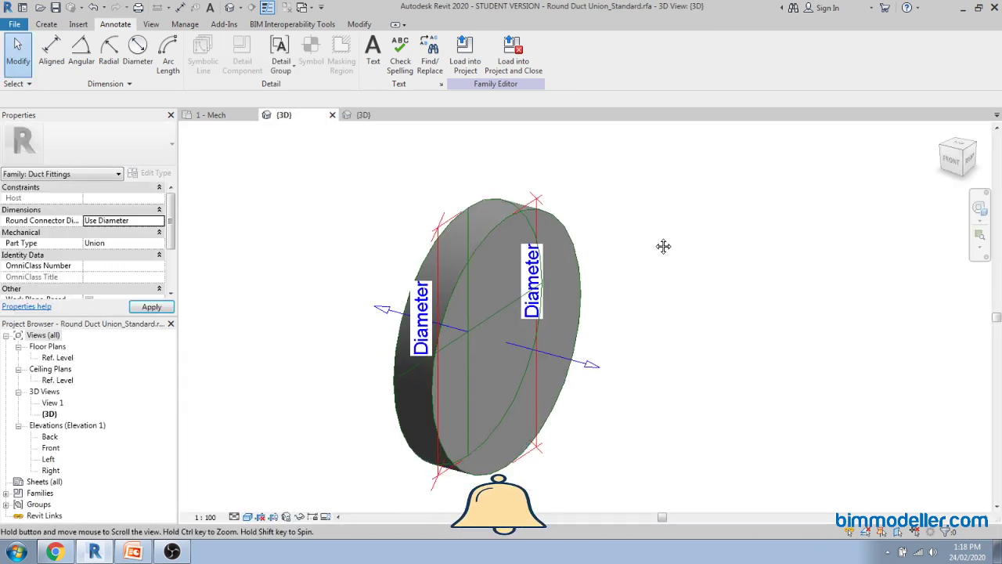
shift+middle_drag(664, 281, 692, 296)
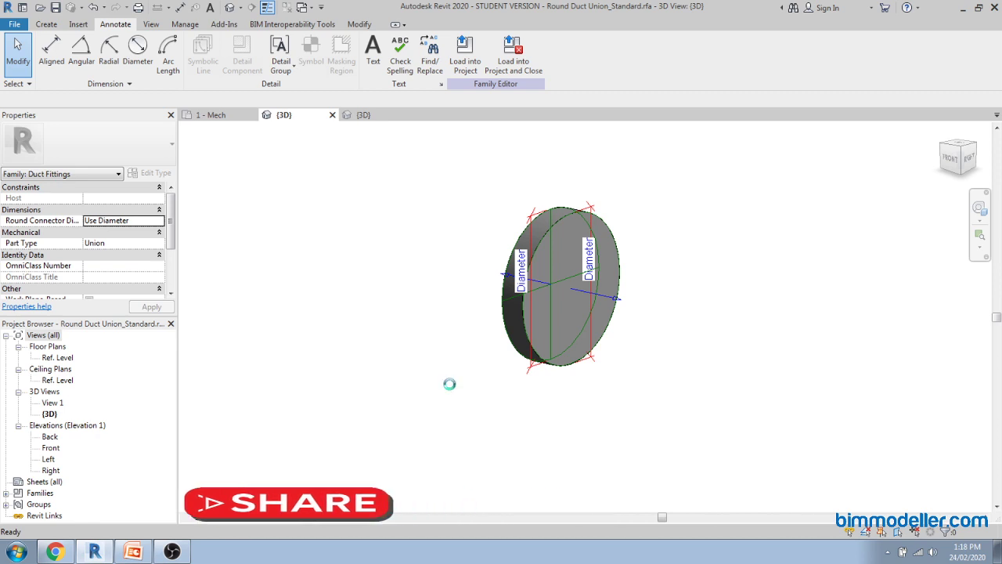
click(473, 67)
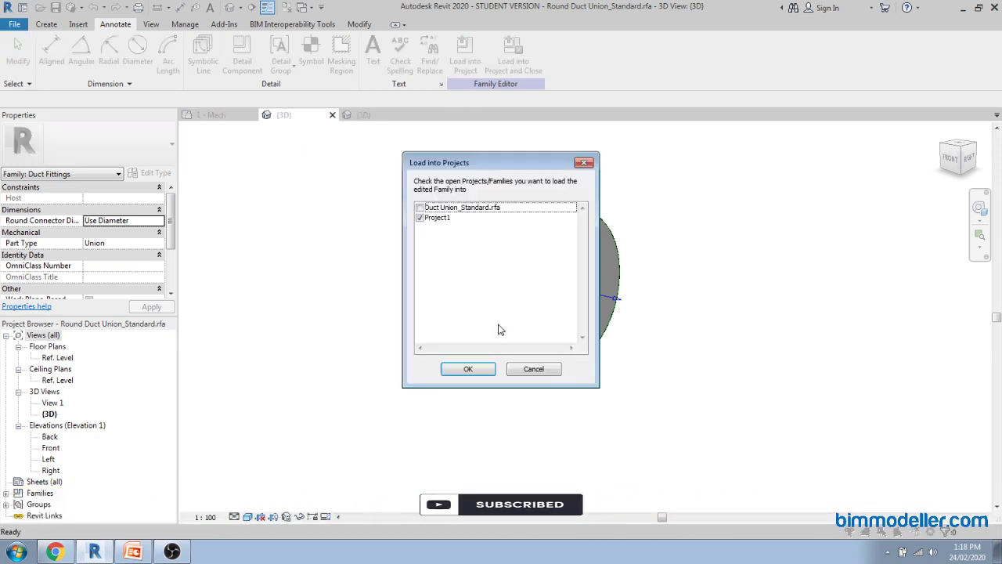
click(468, 369)
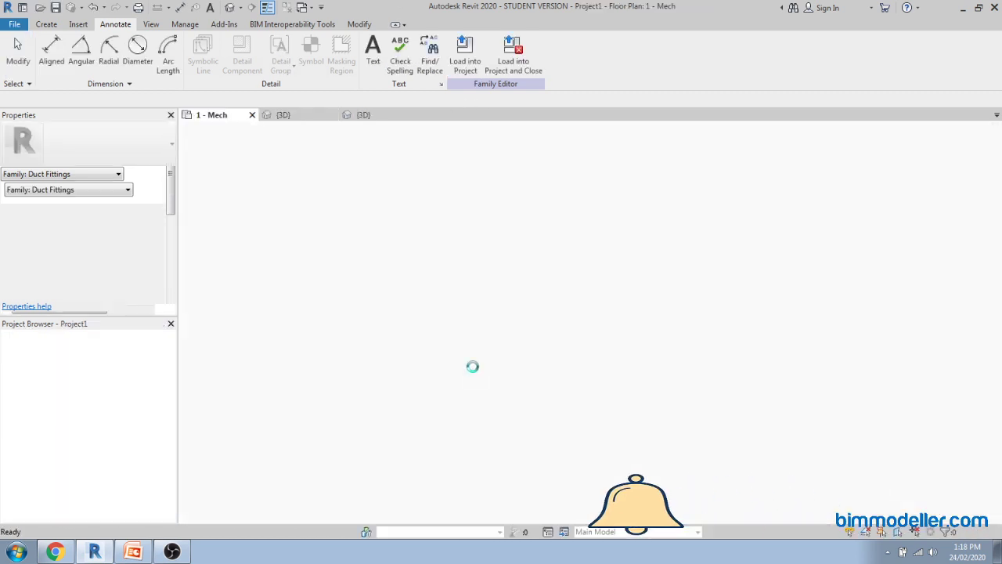
key(d)
key(t)
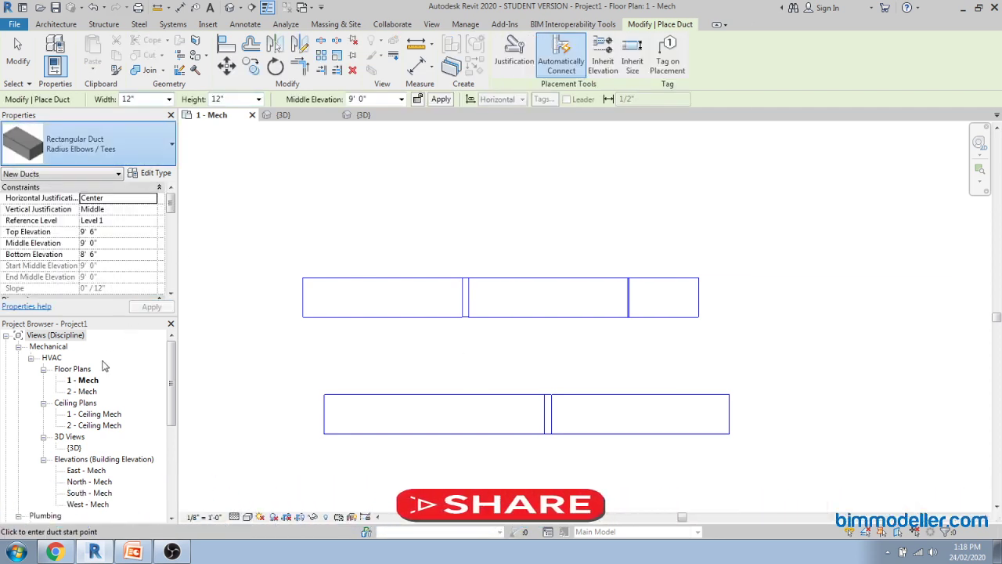
Draw a 12" round duct above the existing duct runs
click(385, 190)
click(692, 179)
key(Escape)
key(Escape)
Split the round duct in two and open the right piece's type properties
key(l)
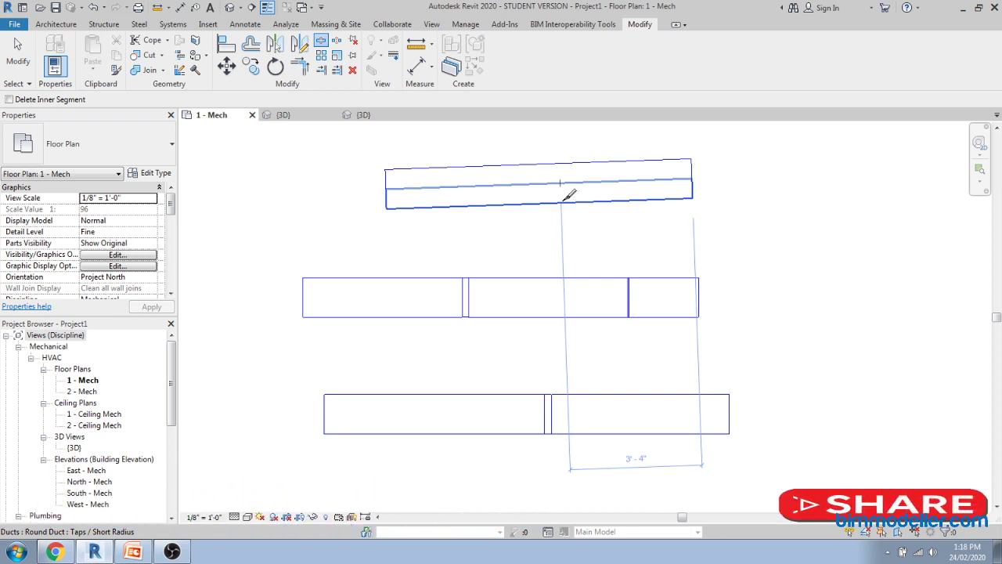
click(561, 188)
scroll(569, 182, up, 3)
key(Escape)
drag(549, 144, 603, 270)
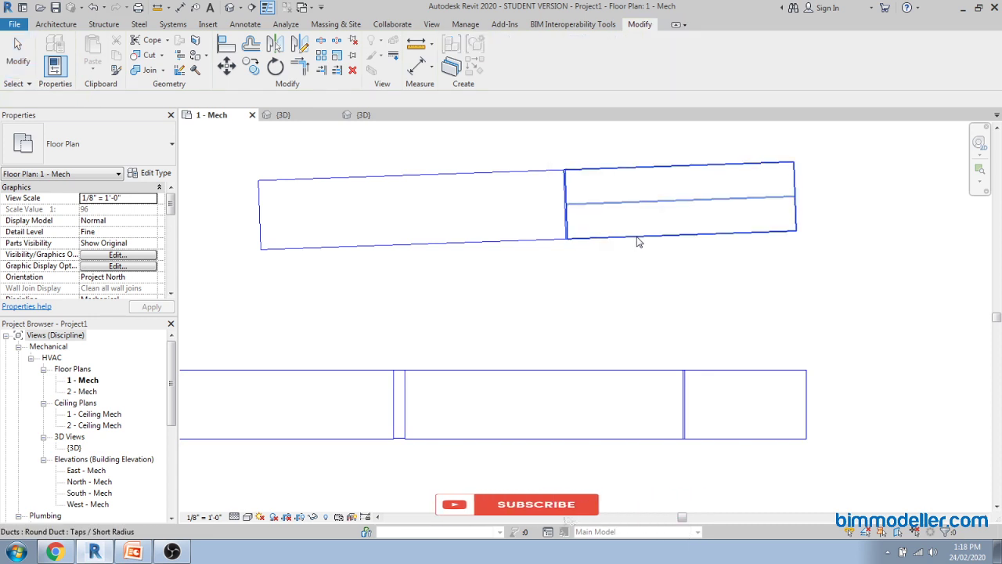
click(151, 173)
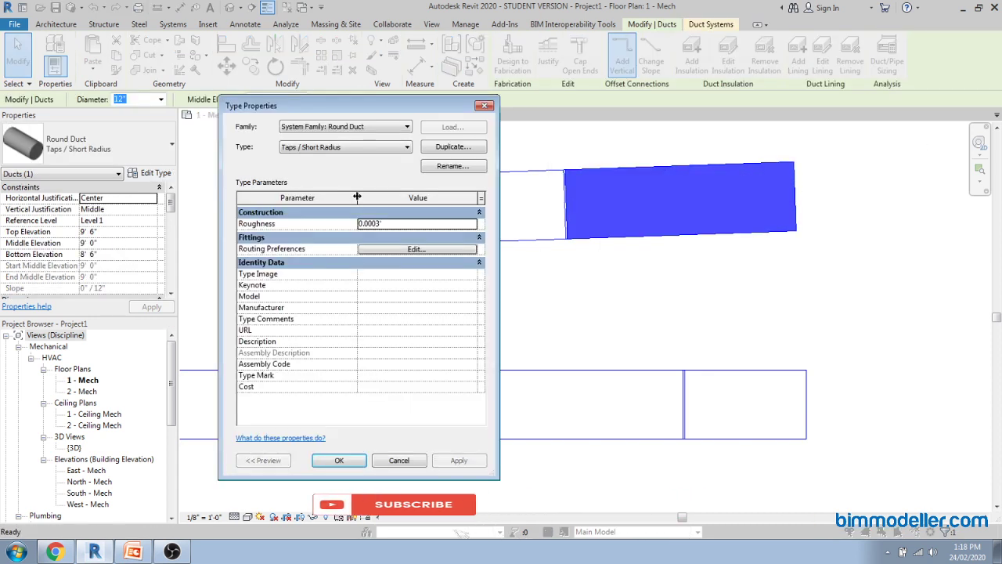
Set the round duct type's Union routing preference to Round Duct Union_Standard: Standard
click(415, 246)
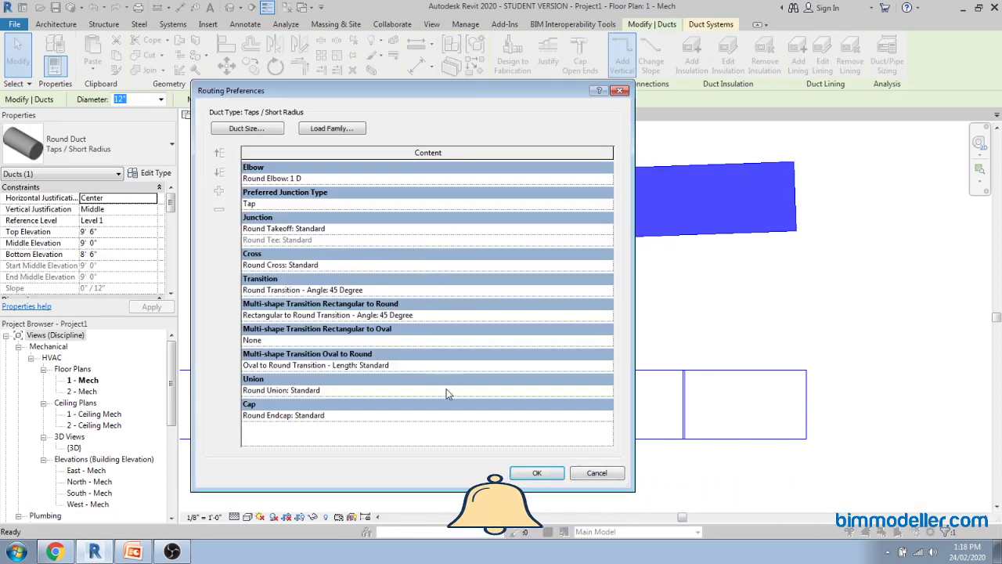
click(607, 390)
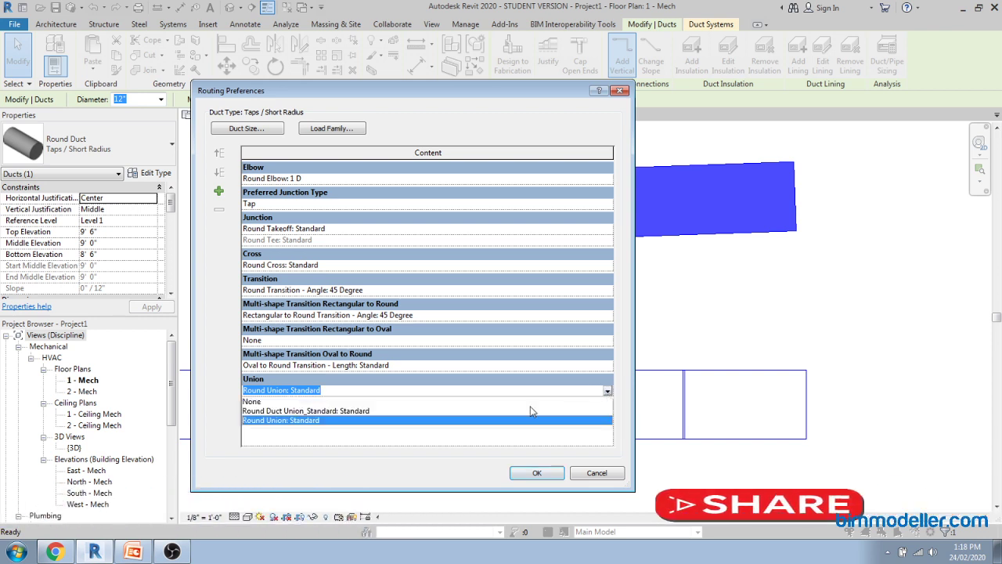
click(329, 413)
click(534, 473)
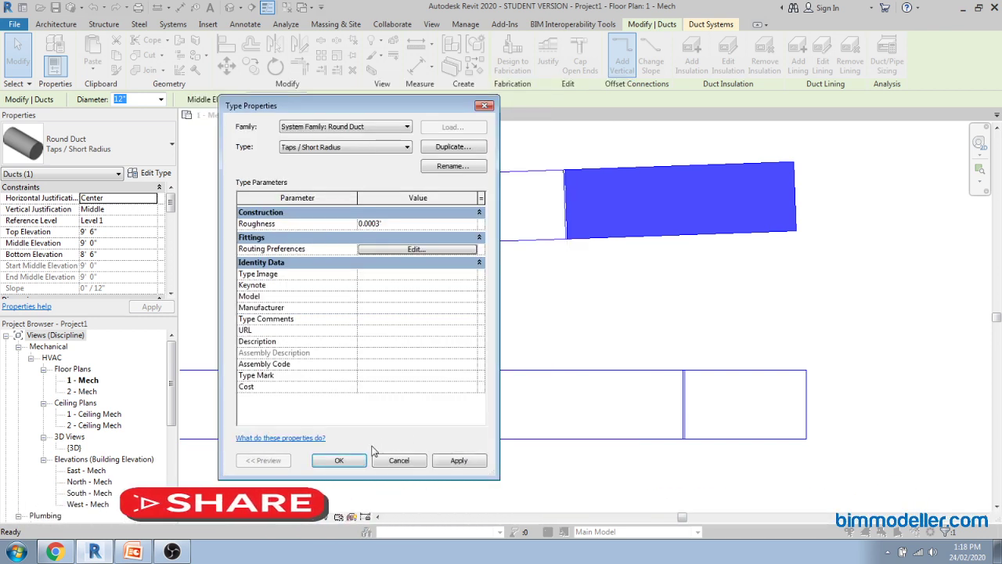
click(344, 398)
click(497, 294)
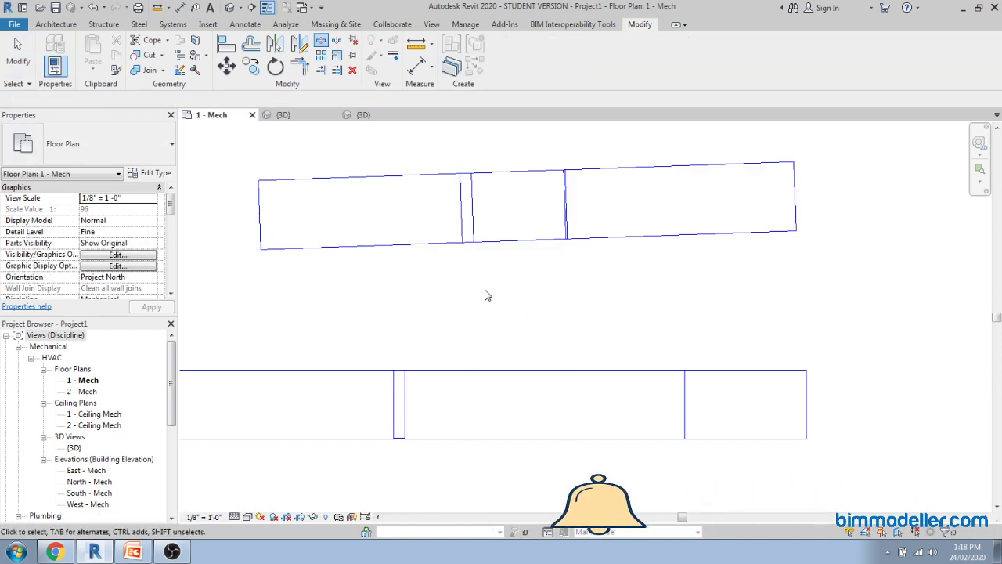
Open the default 3D view with Detail Level set to Fine
scroll(486, 295, down, 2)
scroll(485, 295, up, 5)
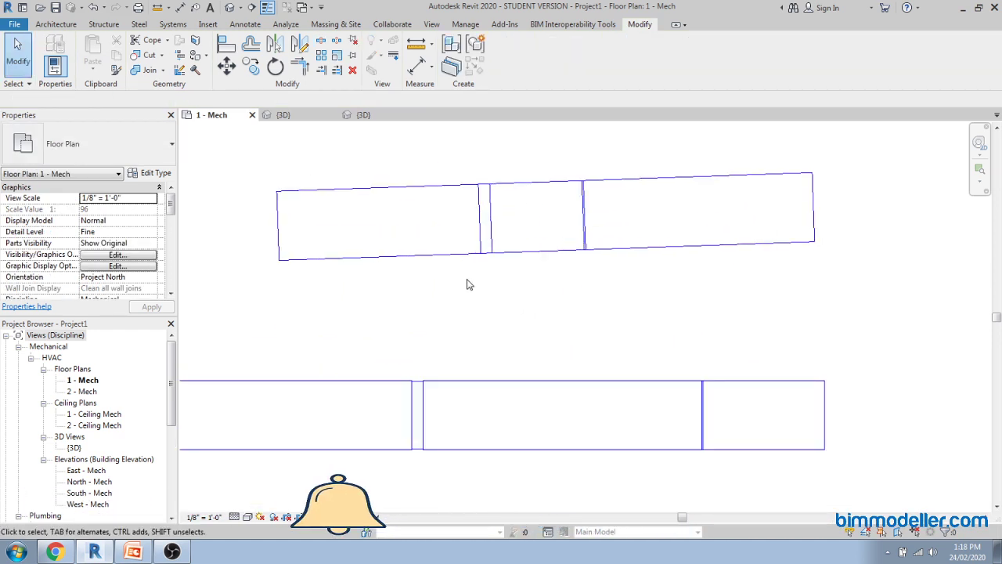
scroll(484, 252, down, 4)
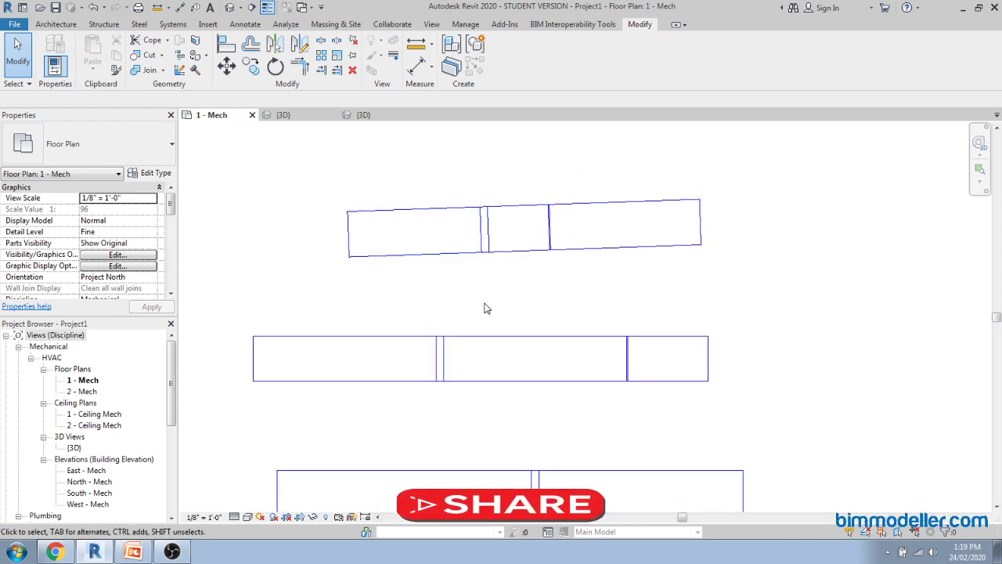
scroll(431, 257, down, 2)
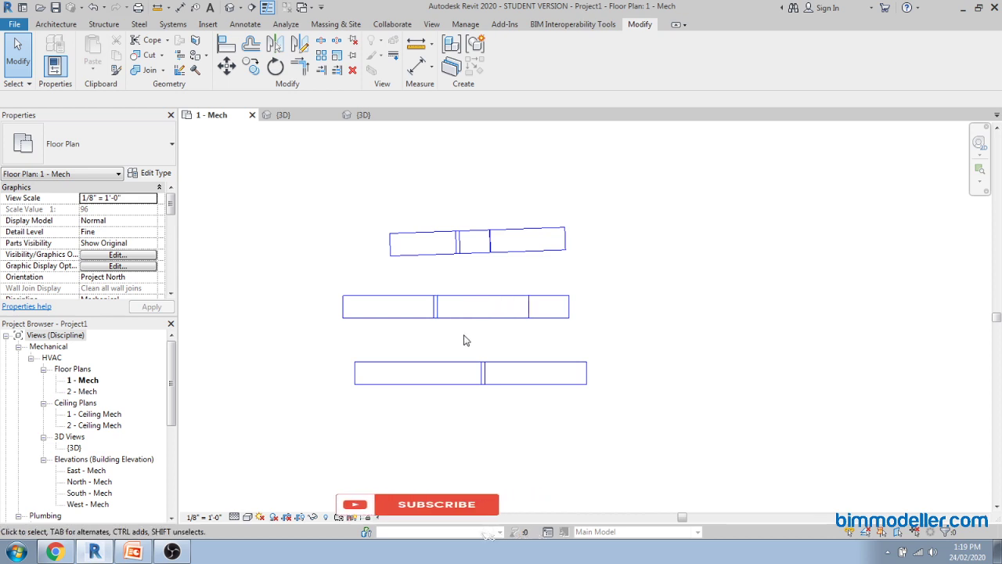
key(3)
key(d)
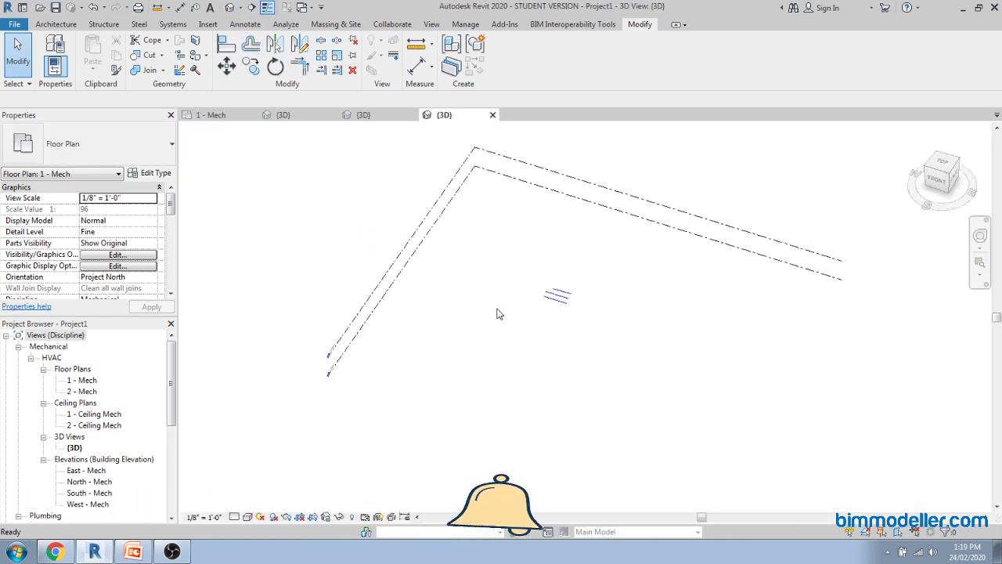
click(235, 518)
click(254, 503)
Switch over to the PowerPoint presentation
scroll(564, 320, up, 5)
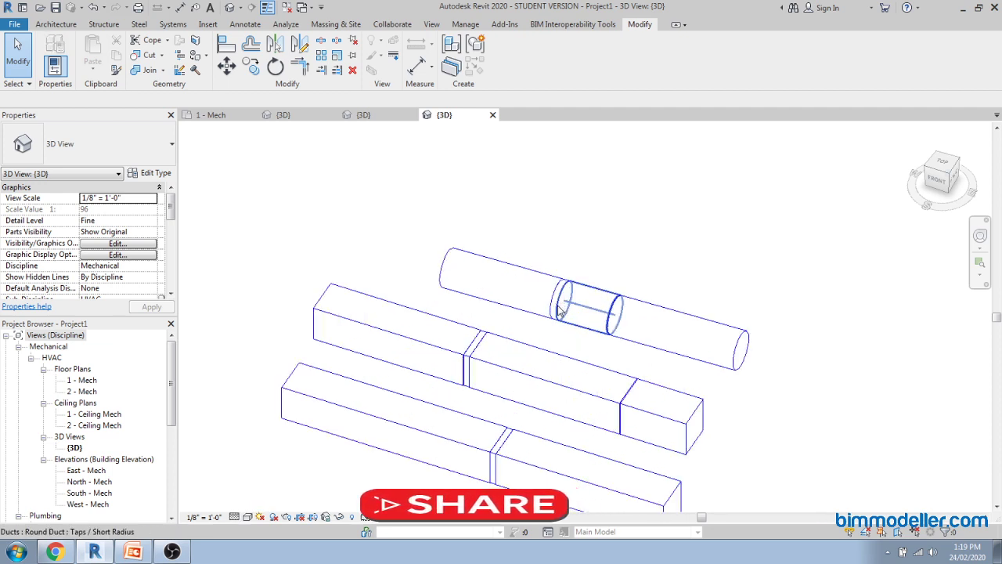
scroll(504, 250, down, 3)
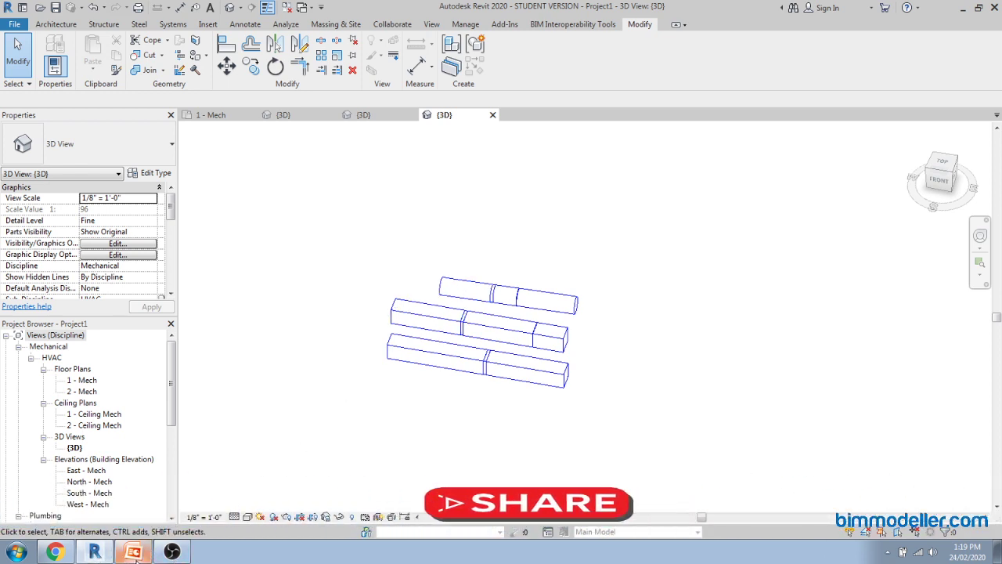
click(133, 551)
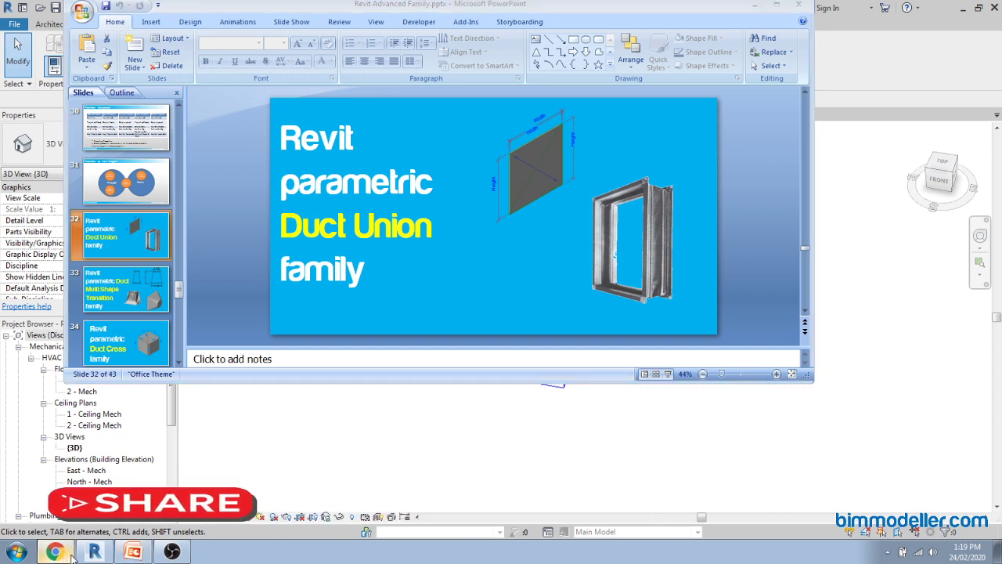